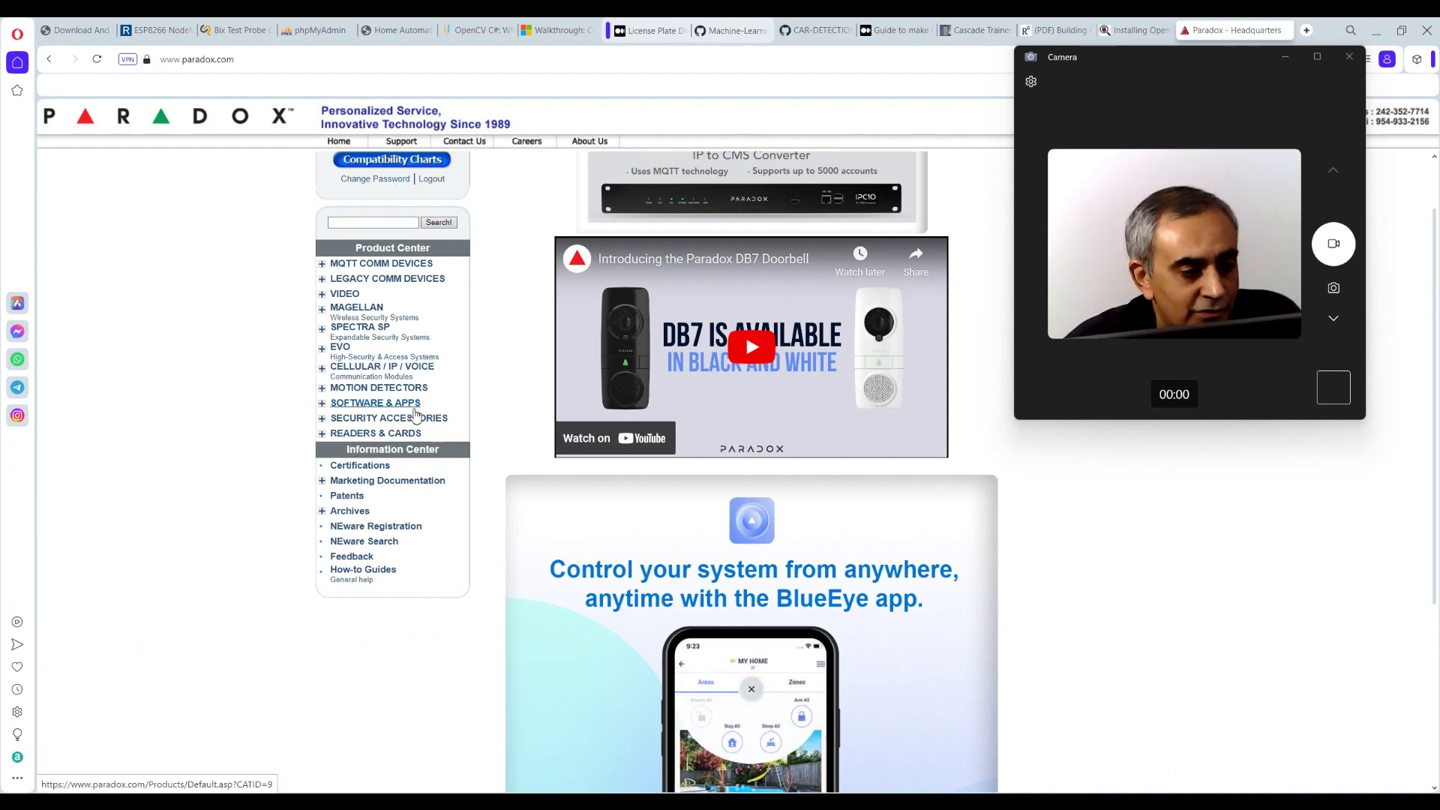
Search the Paradox site for winload and open the WinLoad V5.71 installer software page.
{"action": "left_click", "coordinate": [378, 366]}
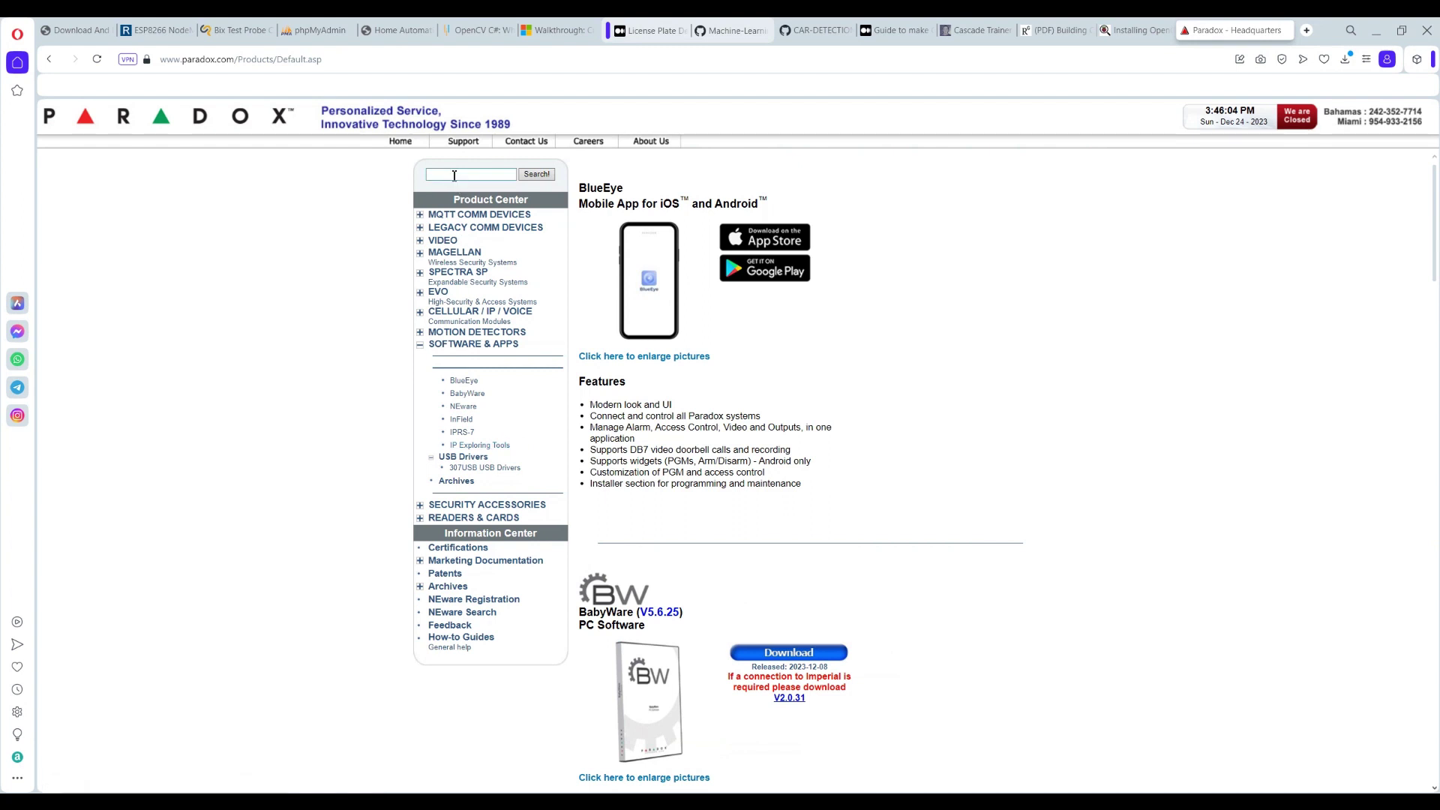
{"action": "left_click", "coordinate": [454, 175]}
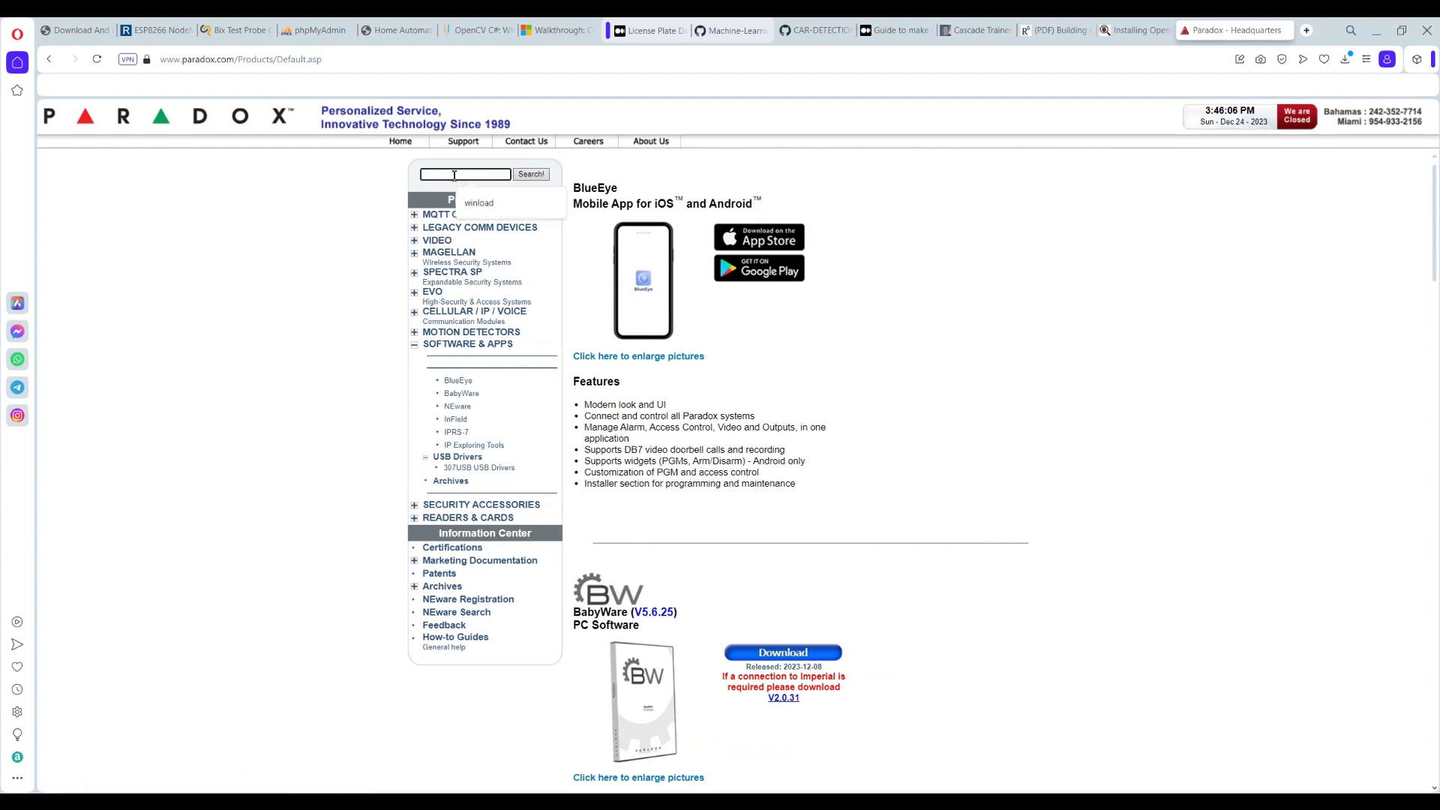
{"action": "left_click", "coordinate": [478, 203]}
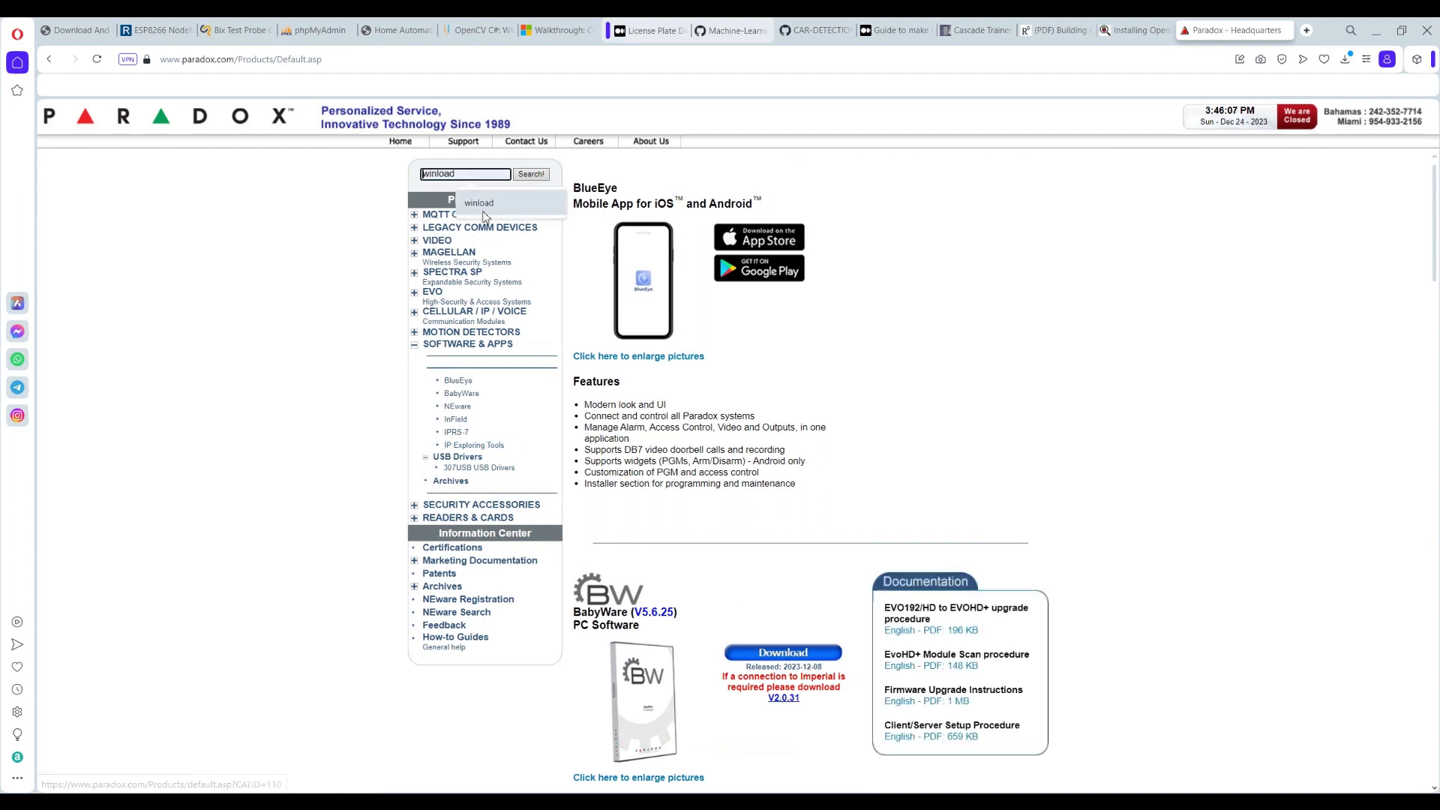
{"action": "left_click", "coordinate": [528, 179]}
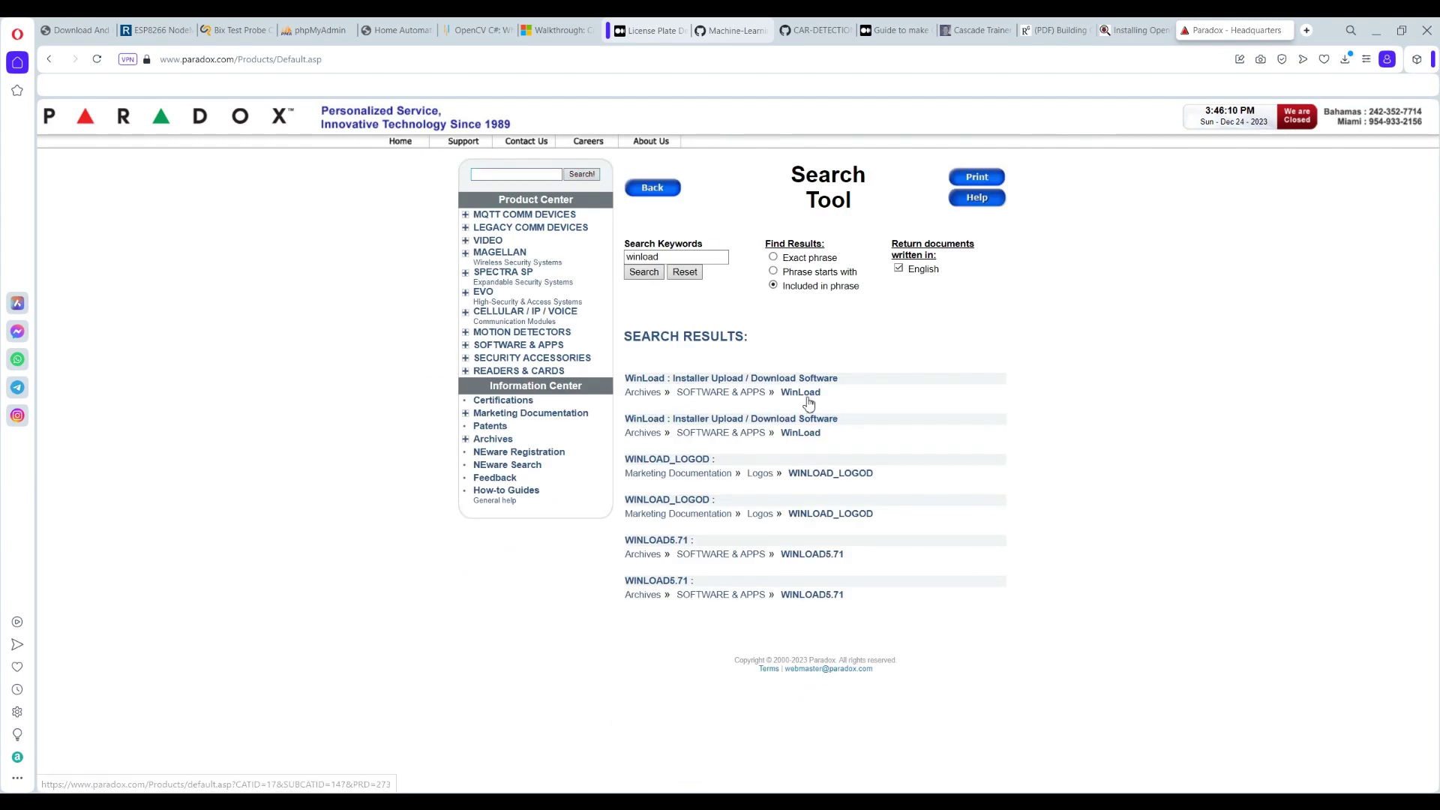
{"action": "left_click", "coordinate": [801, 393]}
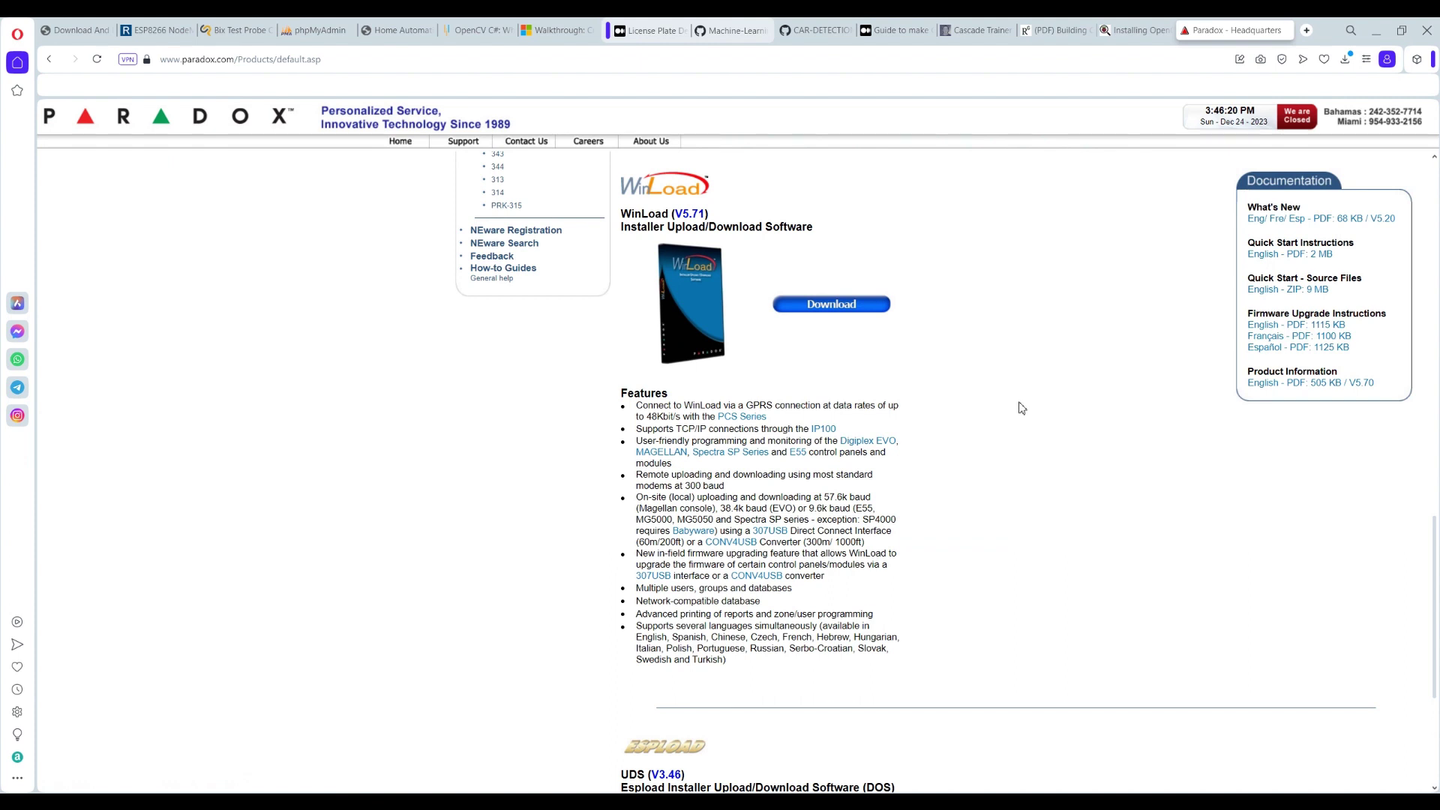
{"action": "scroll", "coordinate": [1021, 408], "scroll_direction": "up", "scroll_amount": 1}
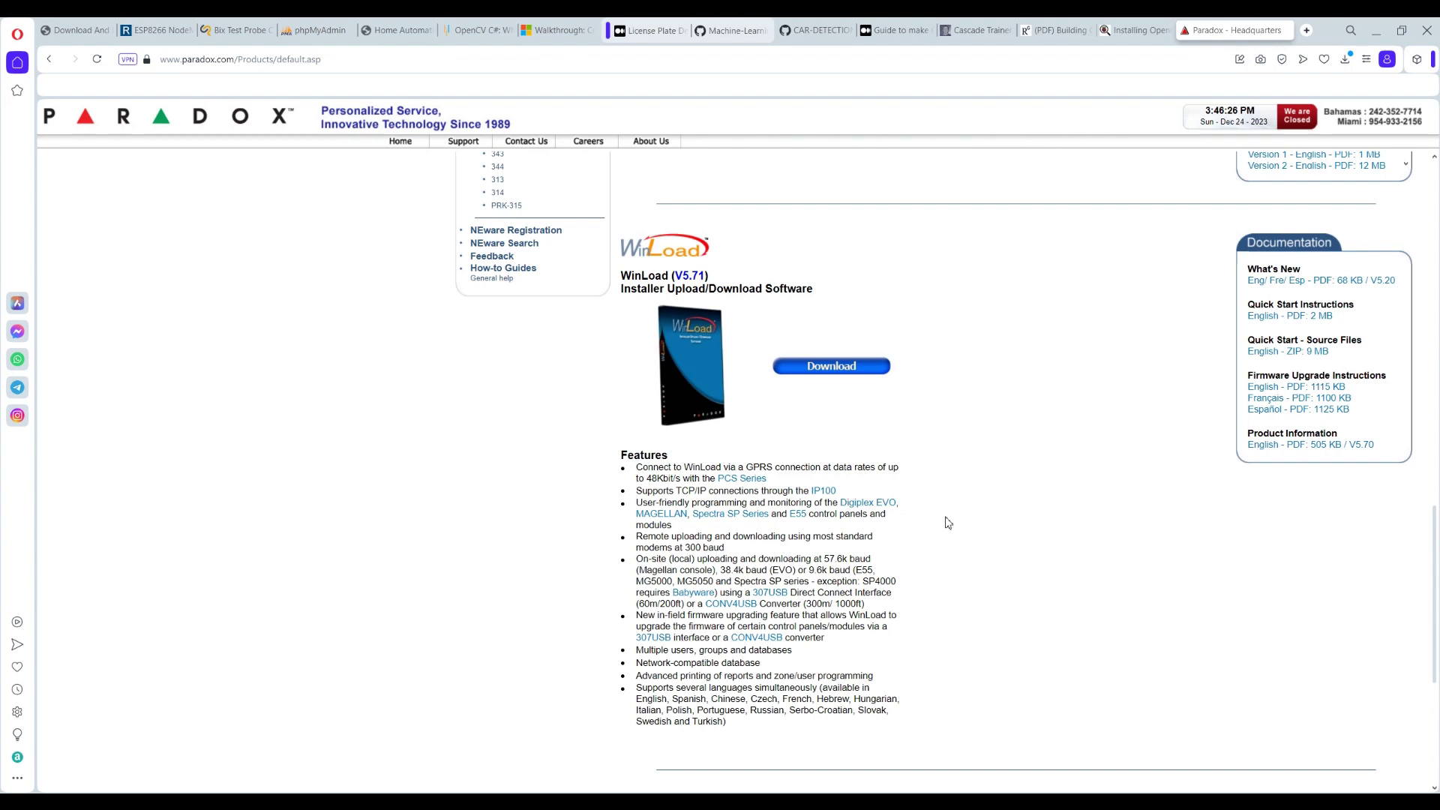
Launch WinLoad from Windows search and log in as user MASTER.
{"action": "key", "text": "super"}
{"action": "type", "text": "win"}
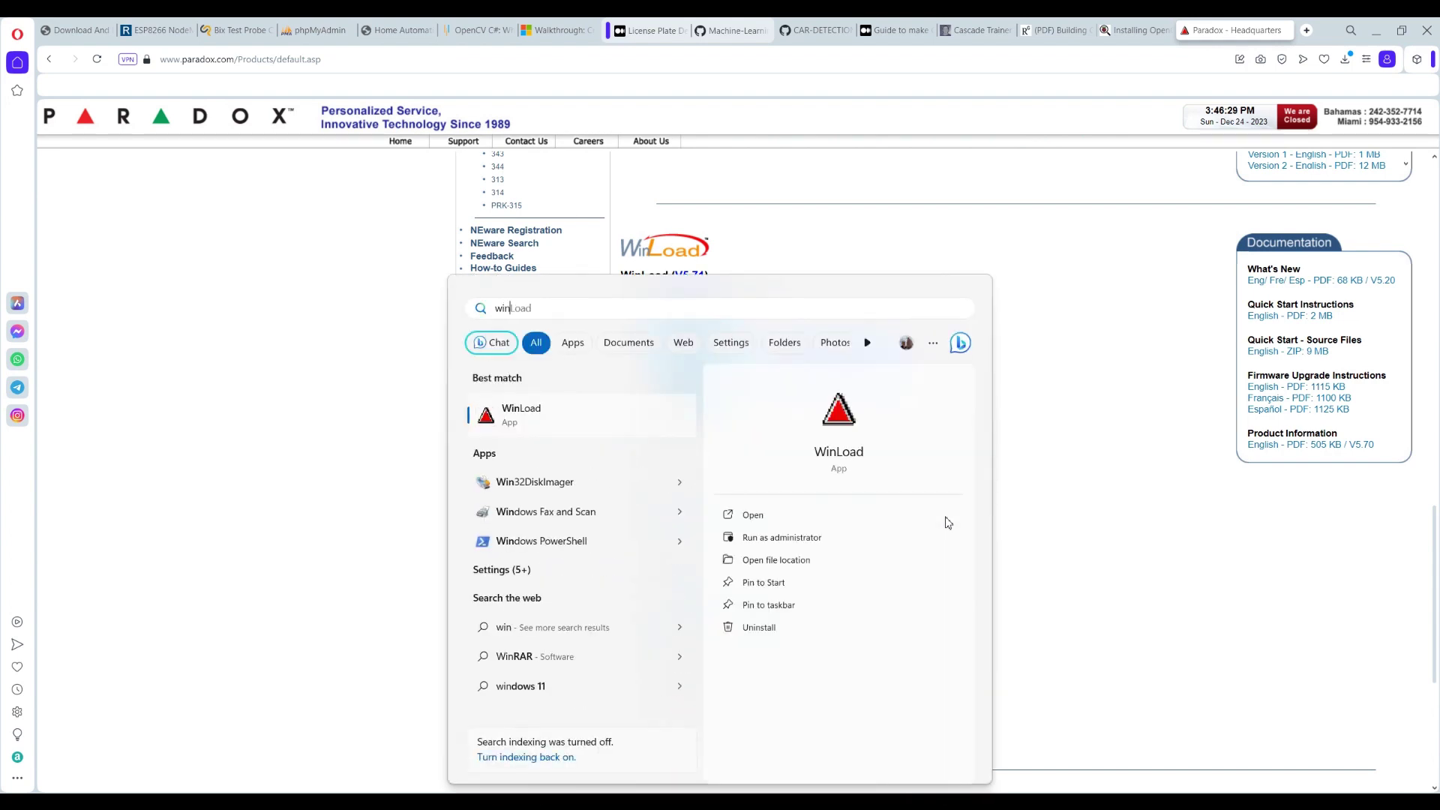
{"action": "left_click", "coordinate": [635, 420]}
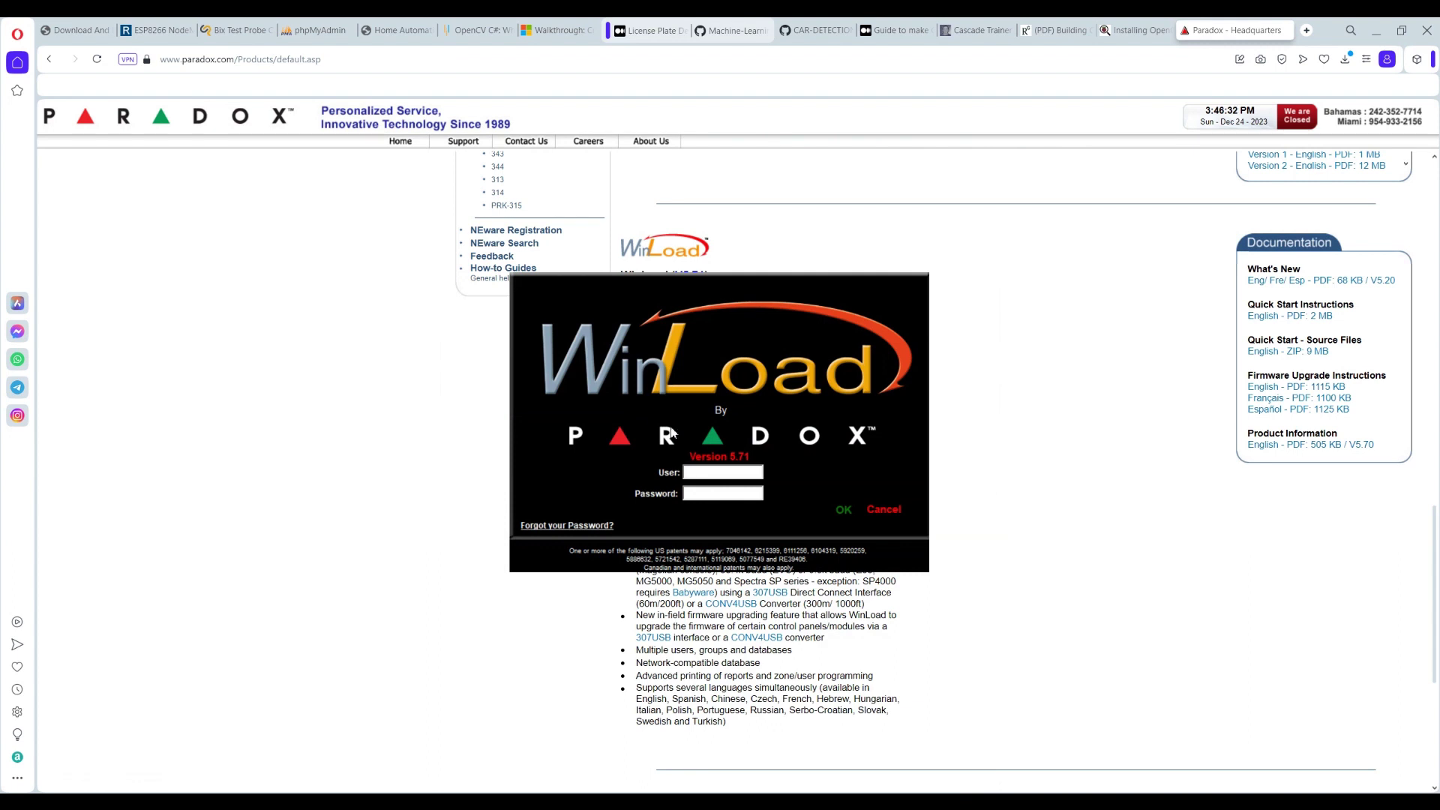
{"action": "type", "text": "master"}
{"action": "key", "text": "Return"}
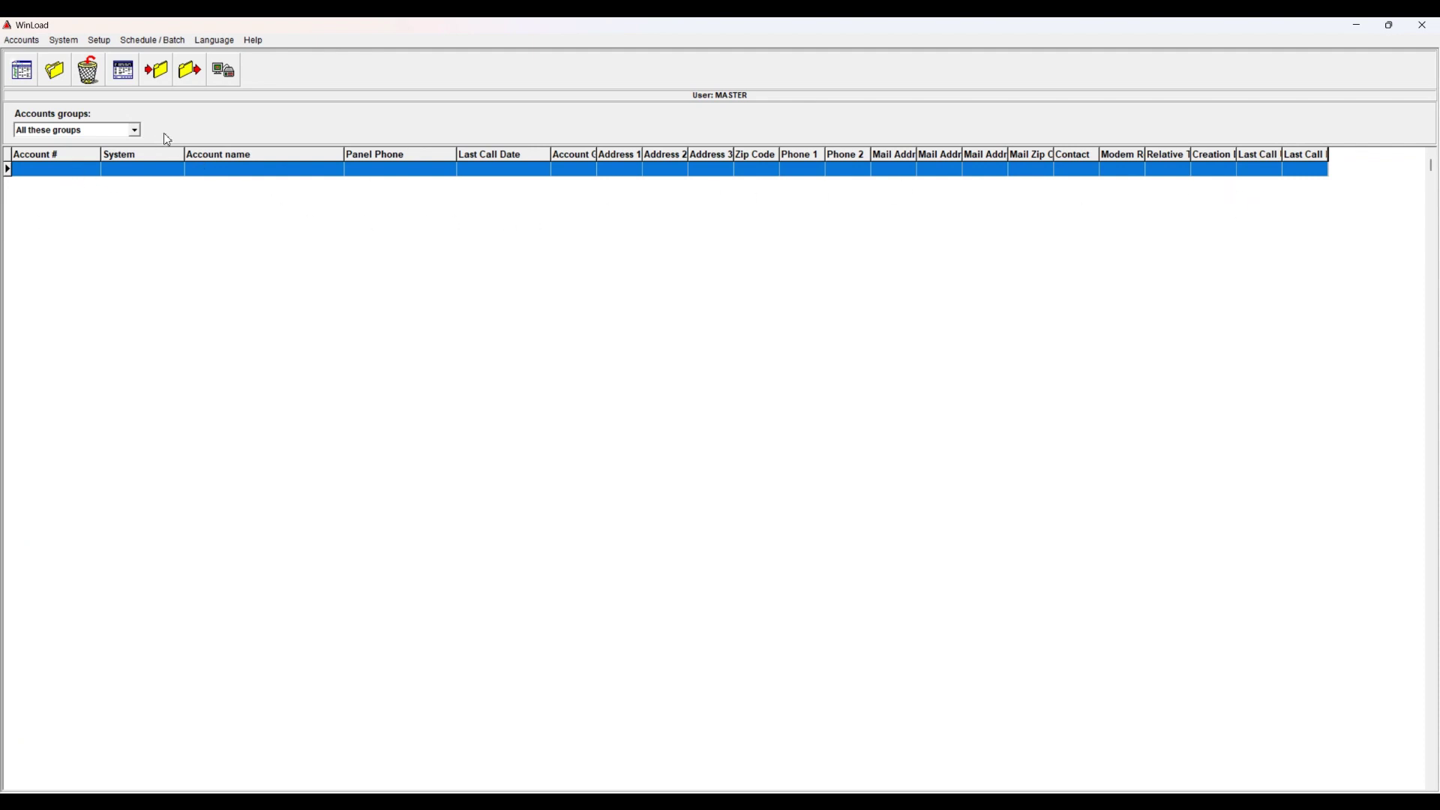
{"action": "left_click", "coordinate": [30, 43]}
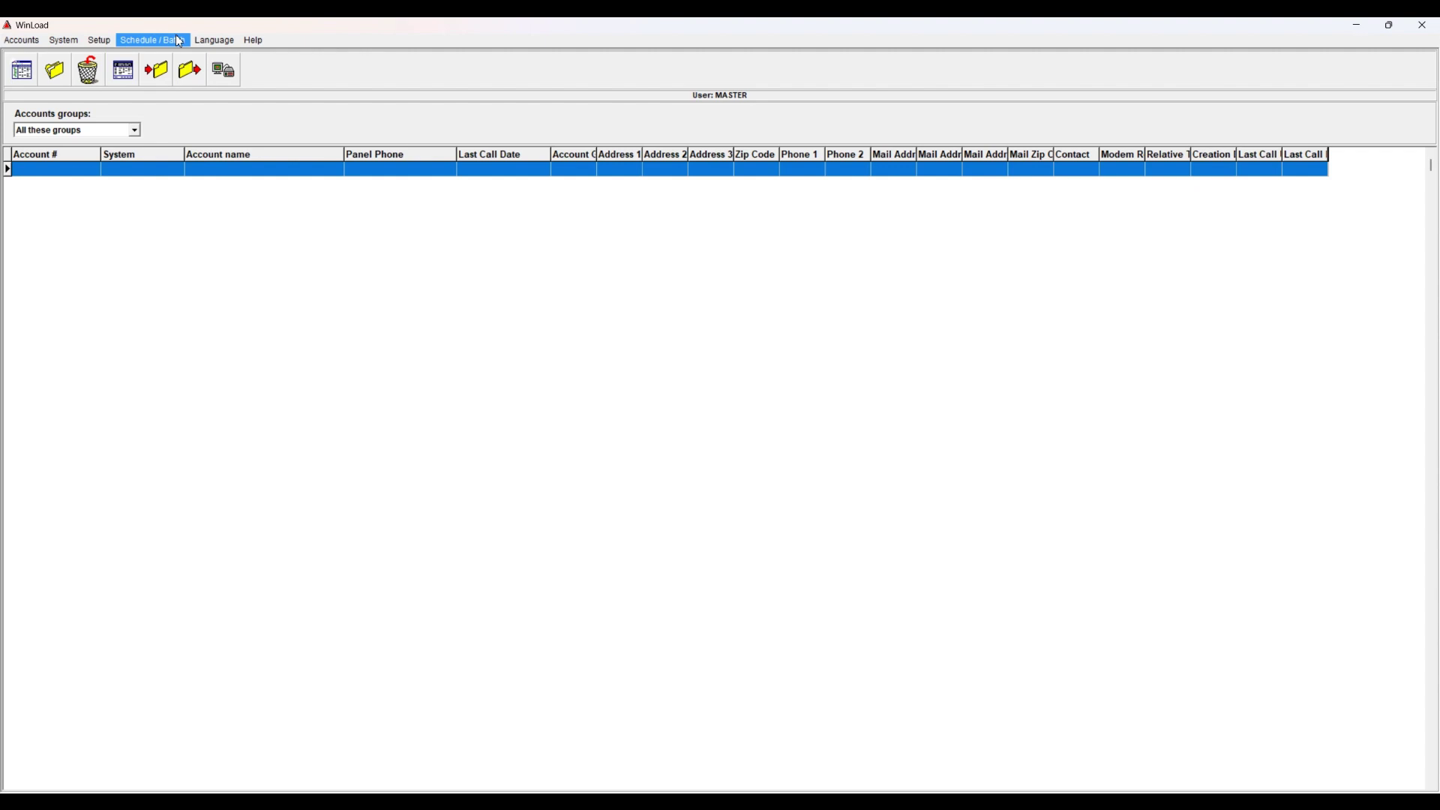
{"action": "left_click", "coordinate": [219, 42]}
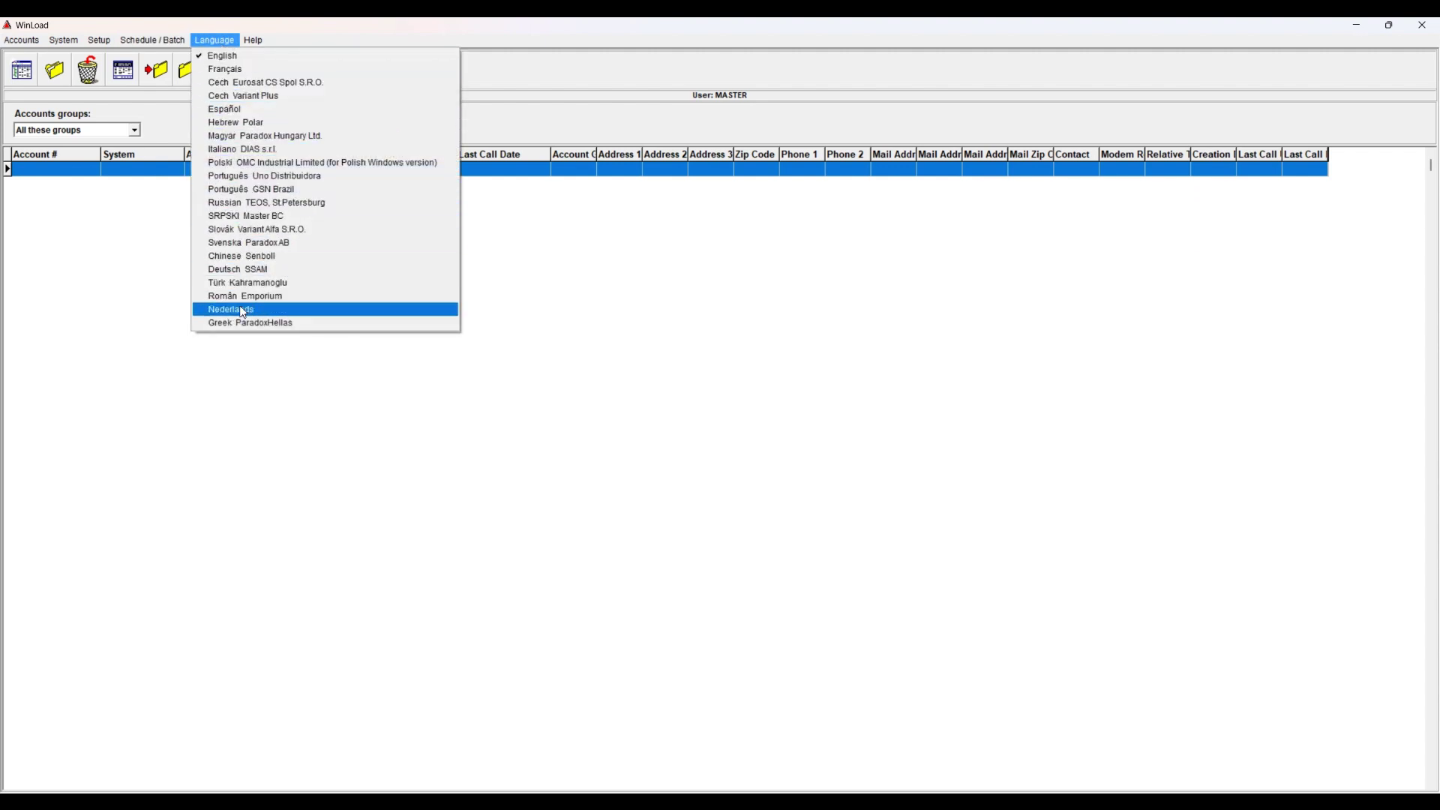
{"action": "mouse_move", "coordinate": [21, 39]}
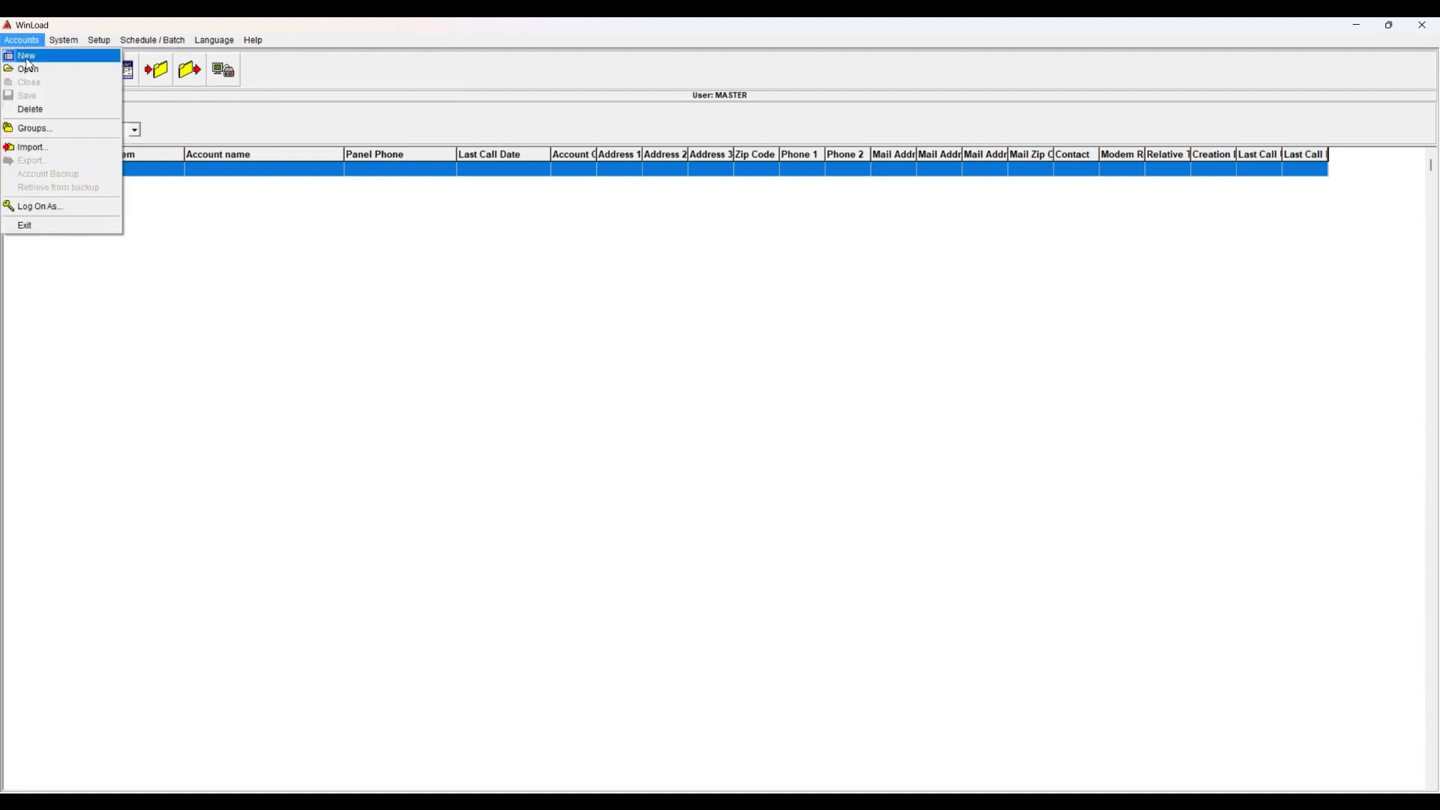
{"action": "left_click", "coordinate": [28, 59]}
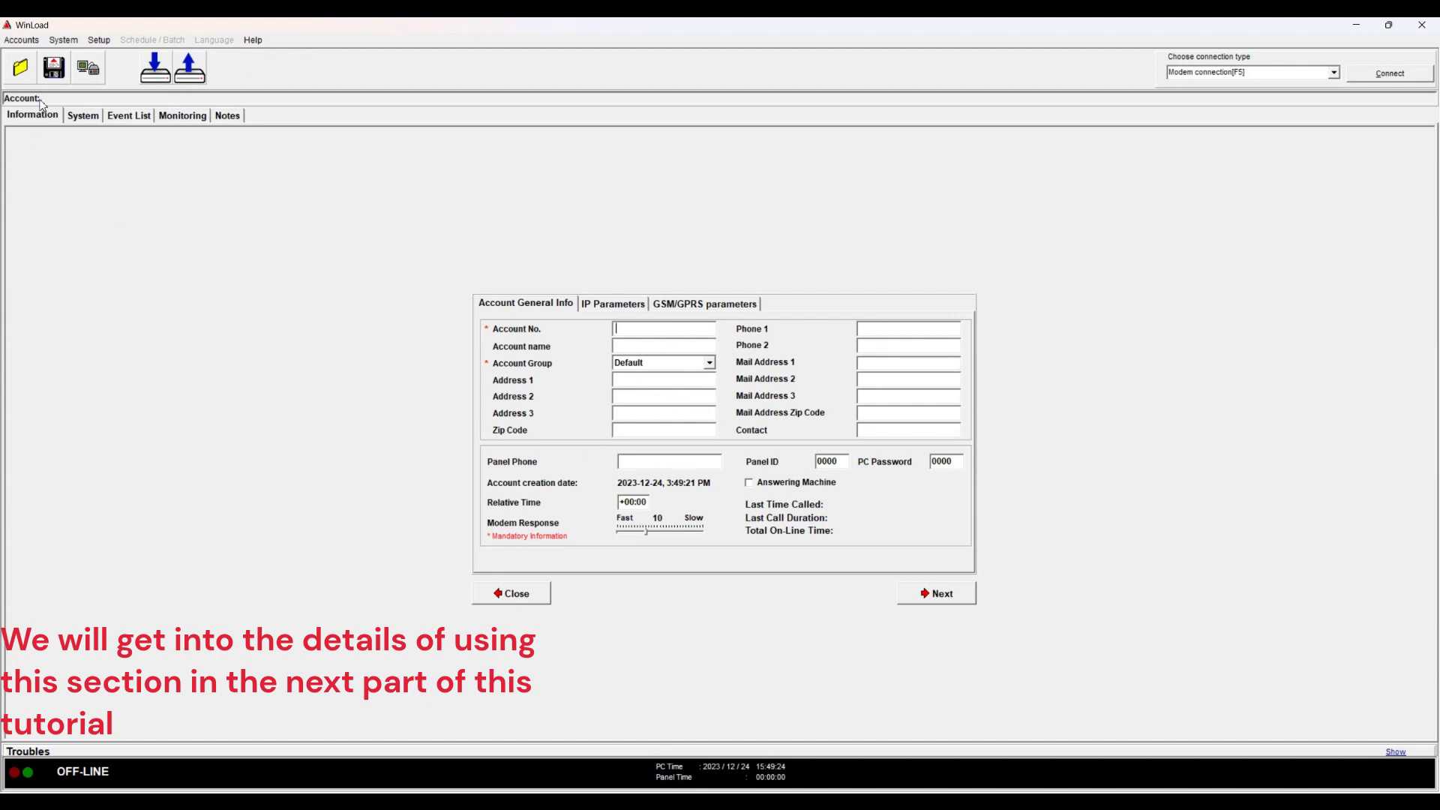
{"action": "left_click", "coordinate": [28, 71]}
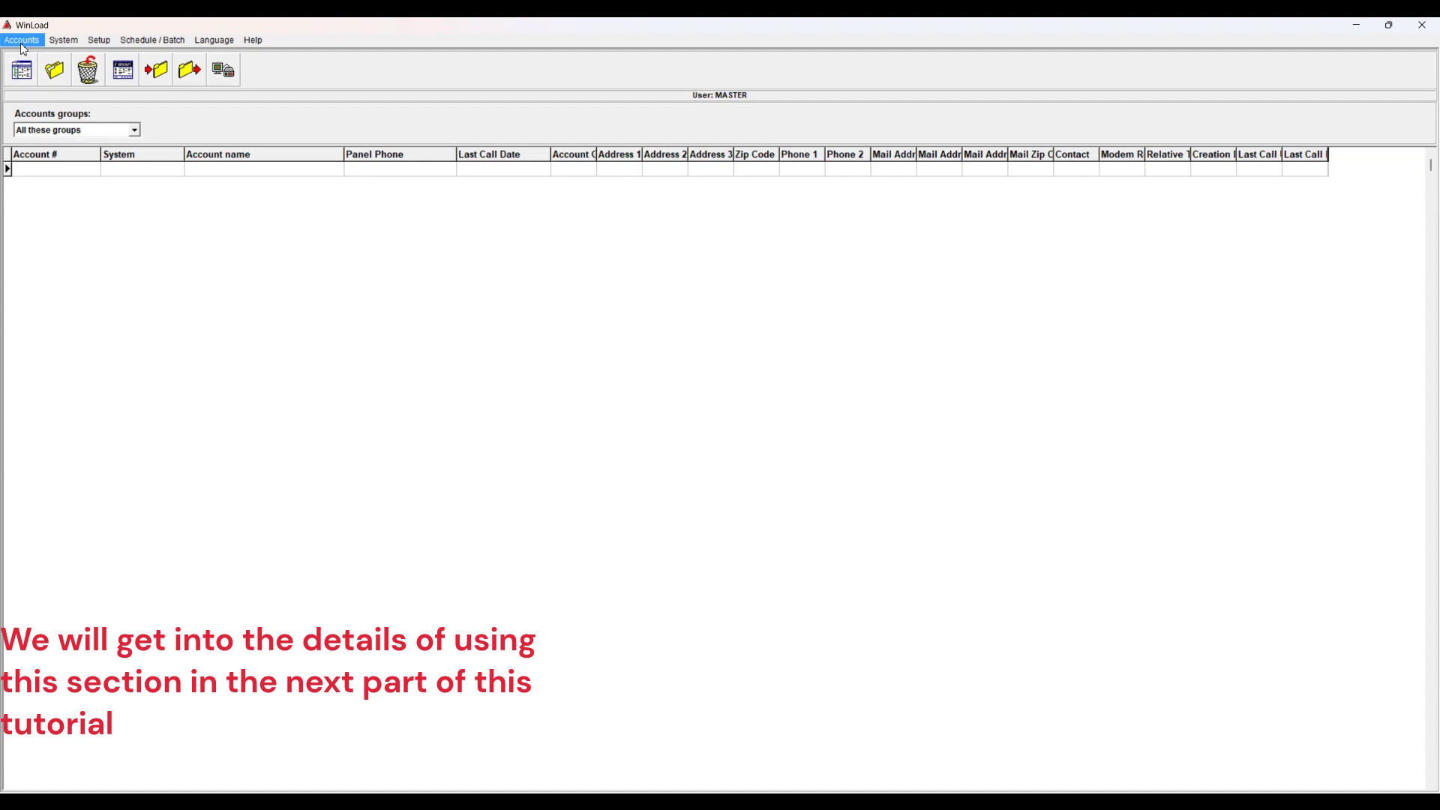
{"action": "left_click", "coordinate": [21, 39]}
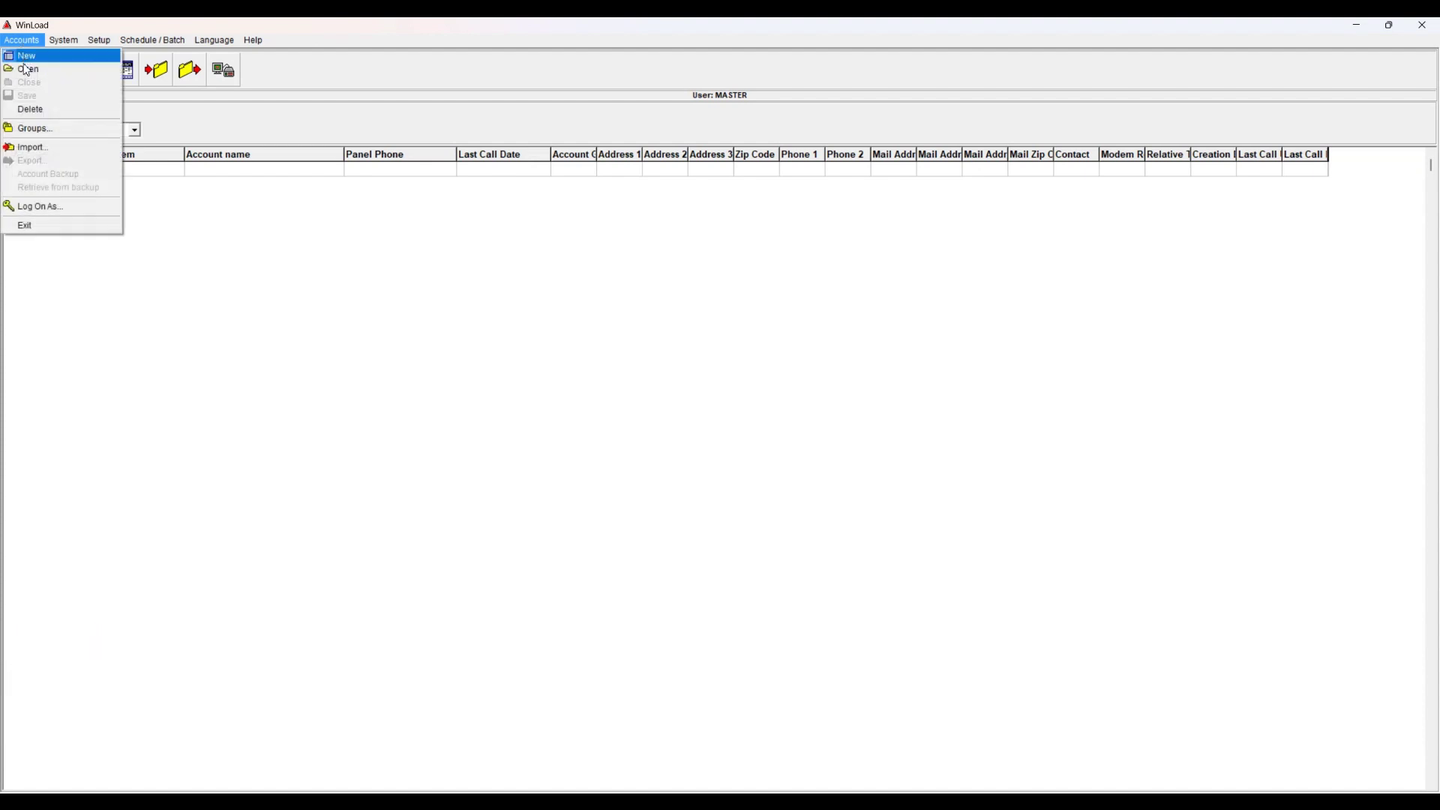
{"action": "left_click", "coordinate": [278, 171]}
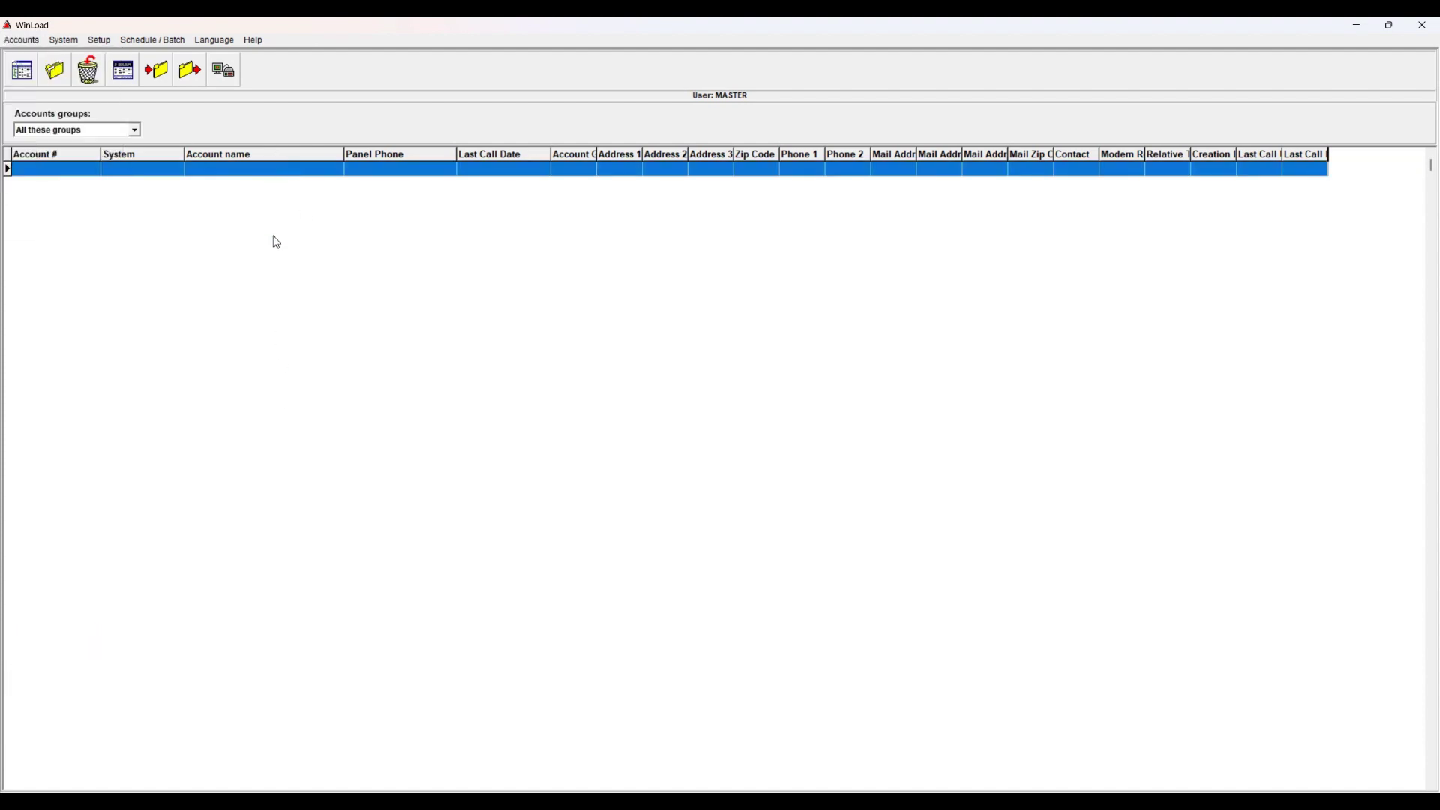
{"action": "left_click", "coordinate": [20, 40]}
{"action": "left_click", "coordinate": [21, 40]}
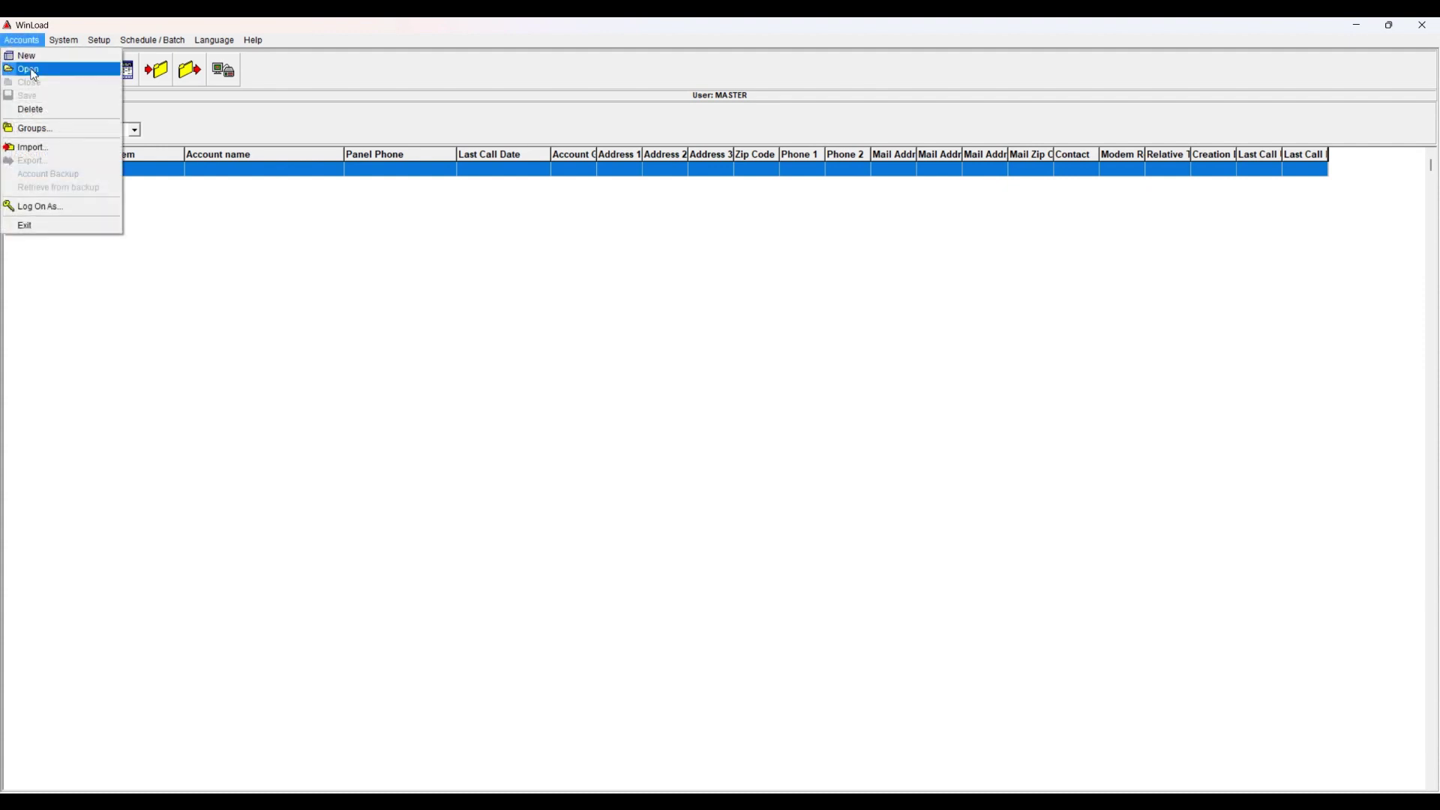
{"action": "left_click", "coordinate": [389, 405]}
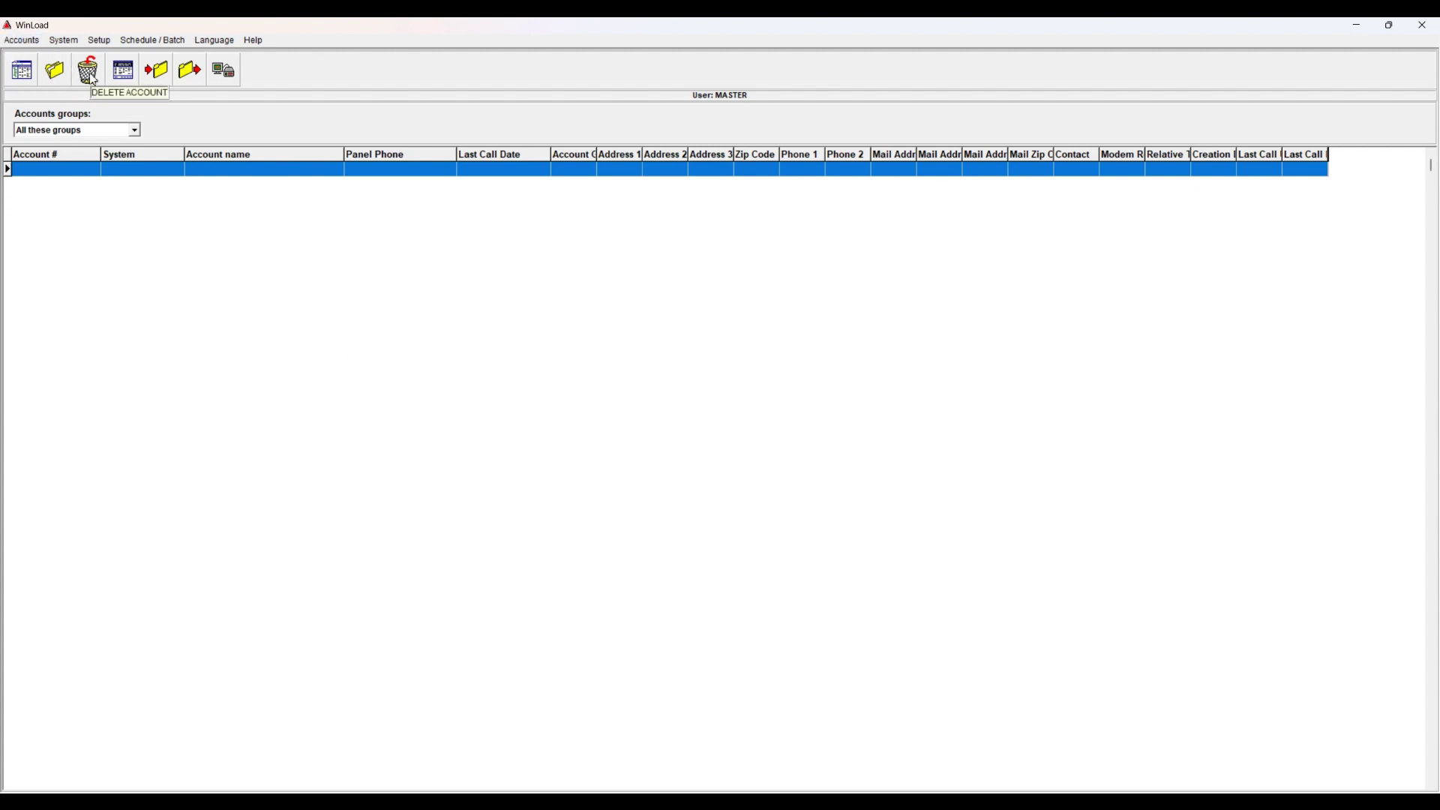
Review the account groups list, which holds only Default, then open the Setup menu.
{"action": "left_click", "coordinate": [22, 39]}
{"action": "left_click", "coordinate": [46, 130]}
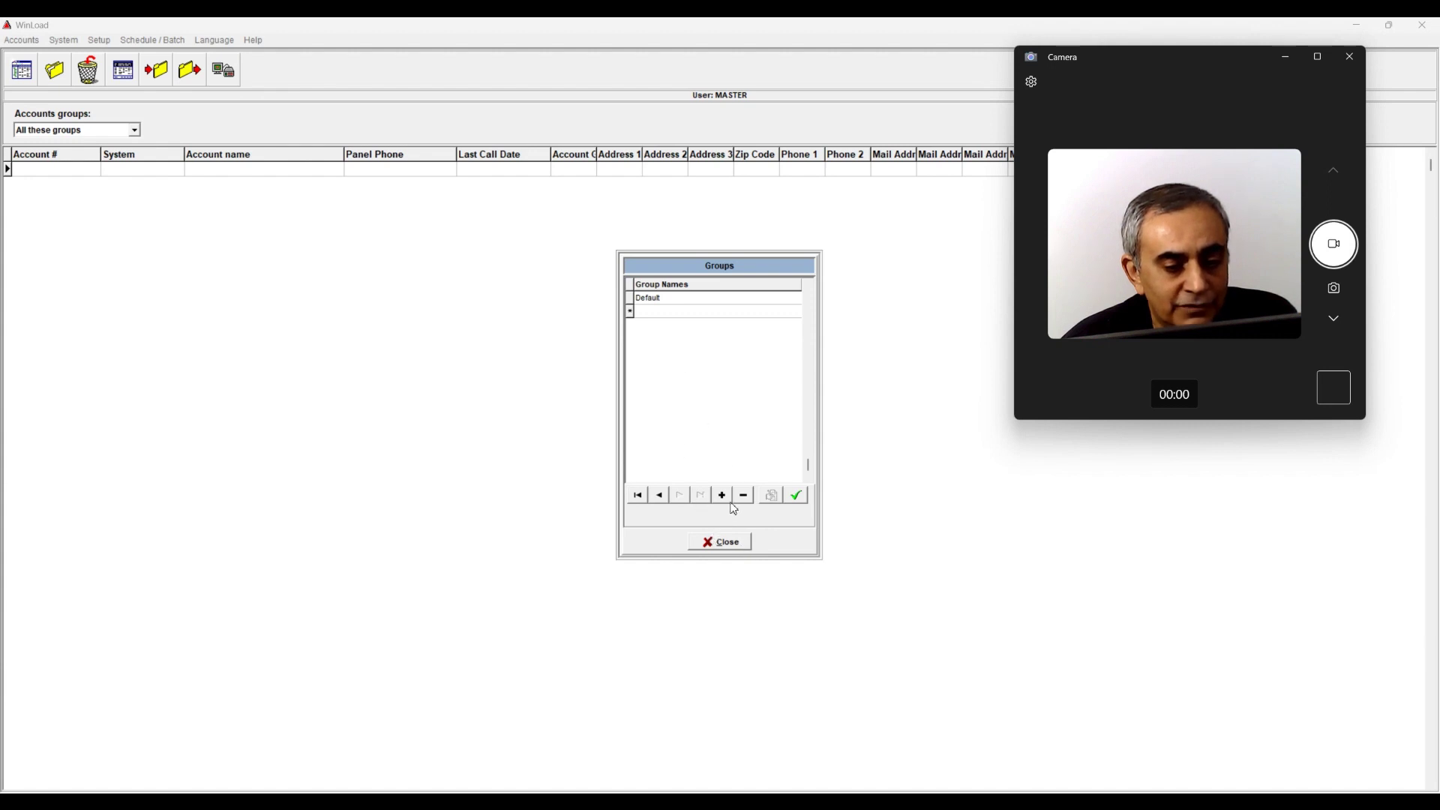
{"action": "left_click", "coordinate": [741, 542]}
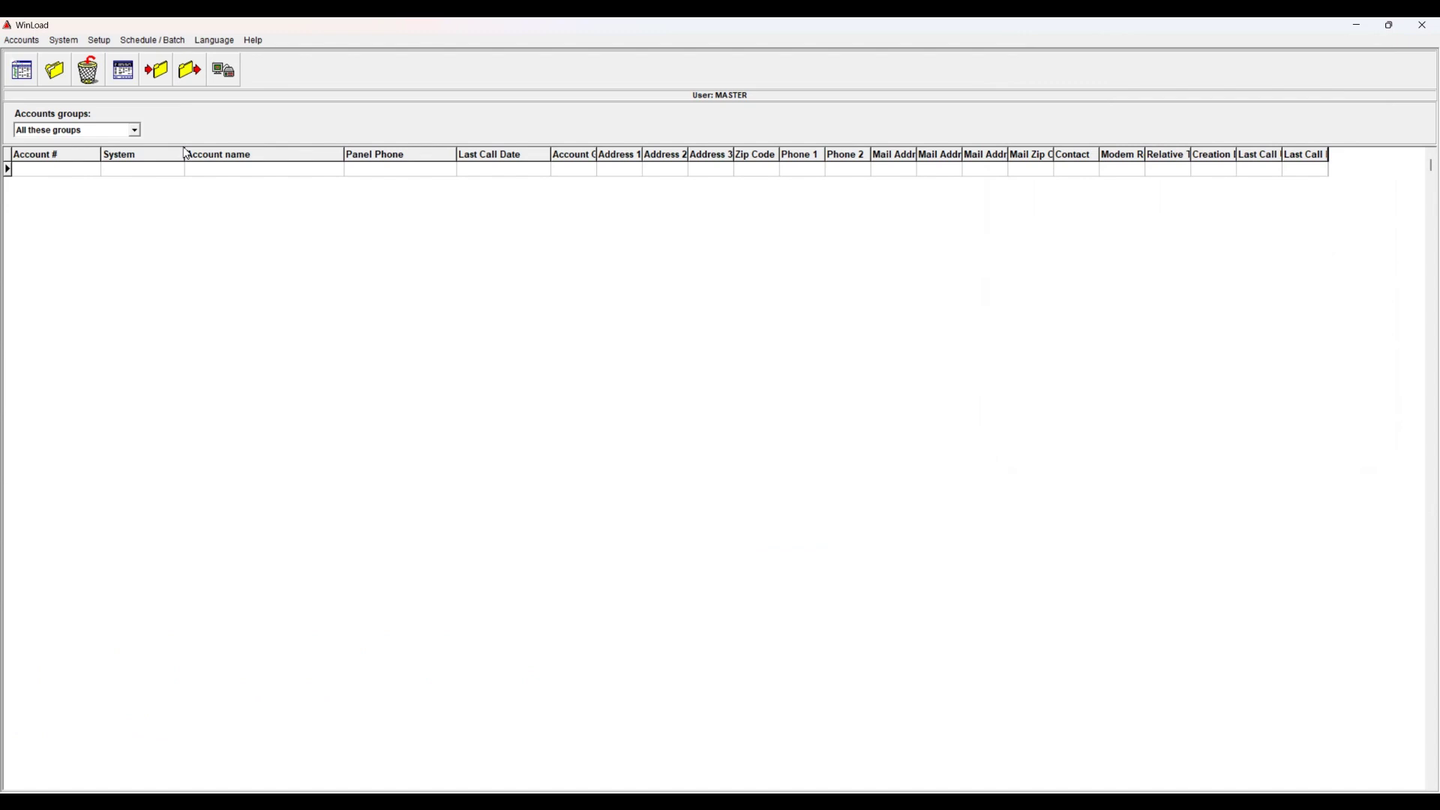
{"action": "left_click", "coordinate": [91, 43]}
{"action": "left_click", "coordinate": [95, 44]}
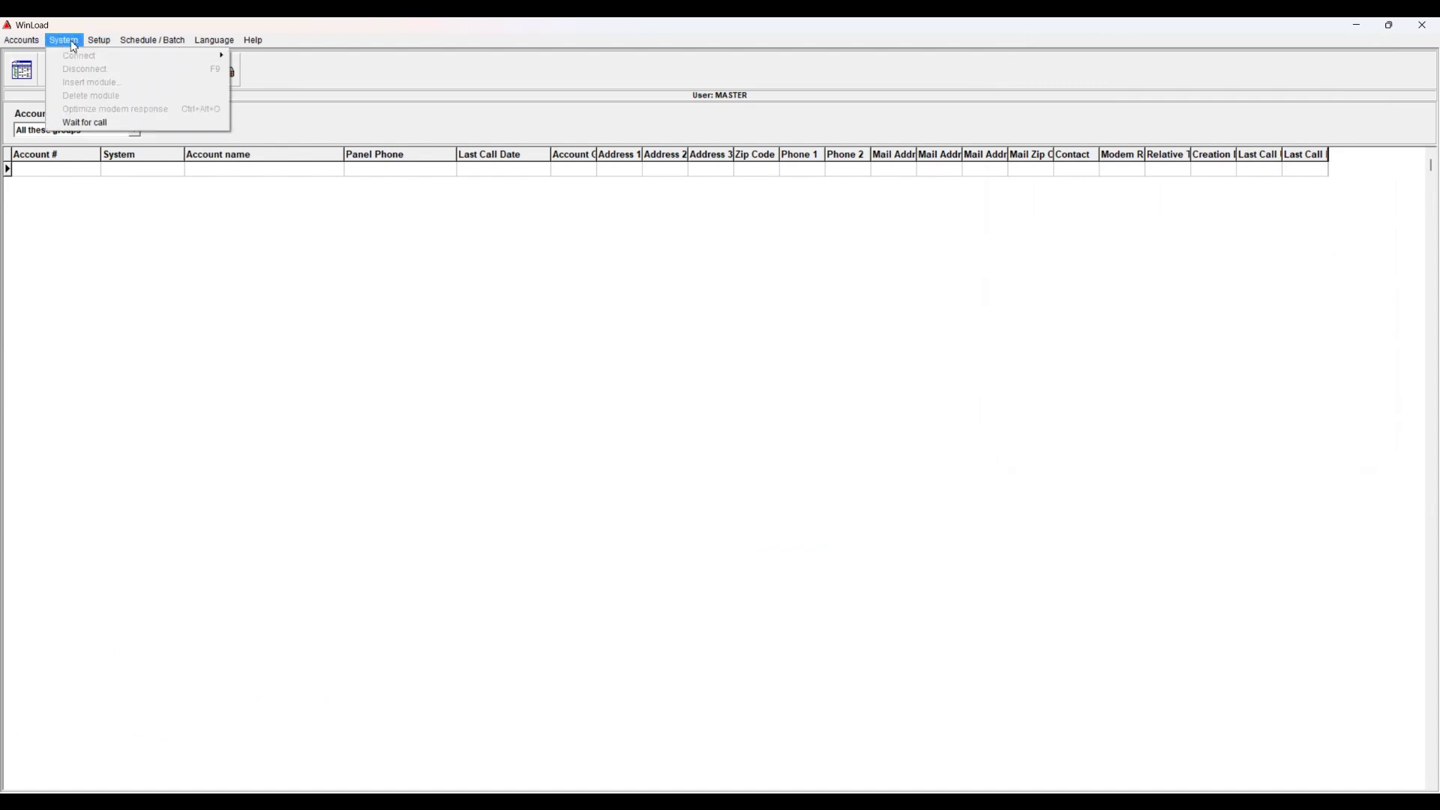
{"action": "mouse_move", "coordinate": [99, 39]}
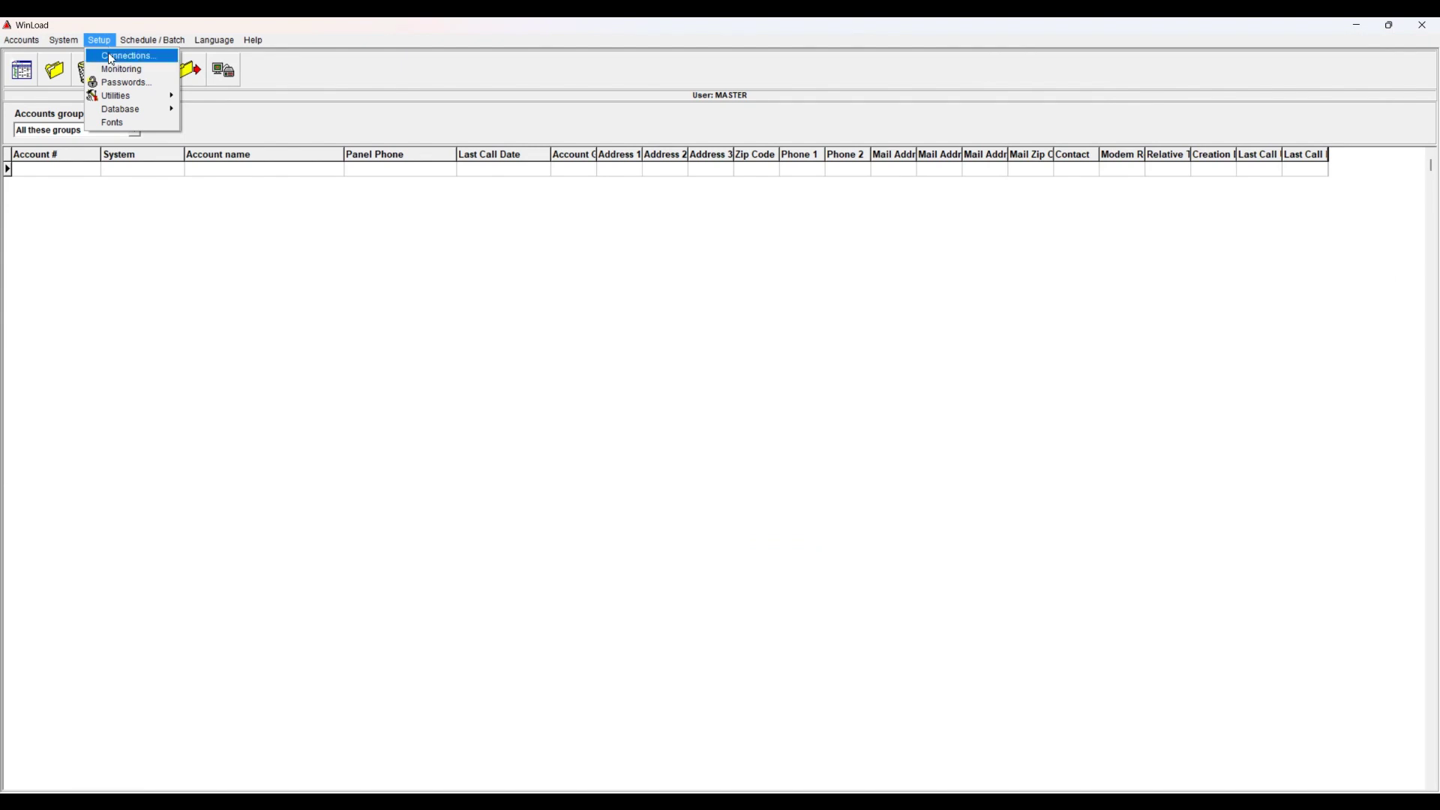
Check the modem connection settings, keeping COM3 and the CIRRUS LOGIC 14400 modem.
{"action": "left_click", "coordinate": [111, 59]}
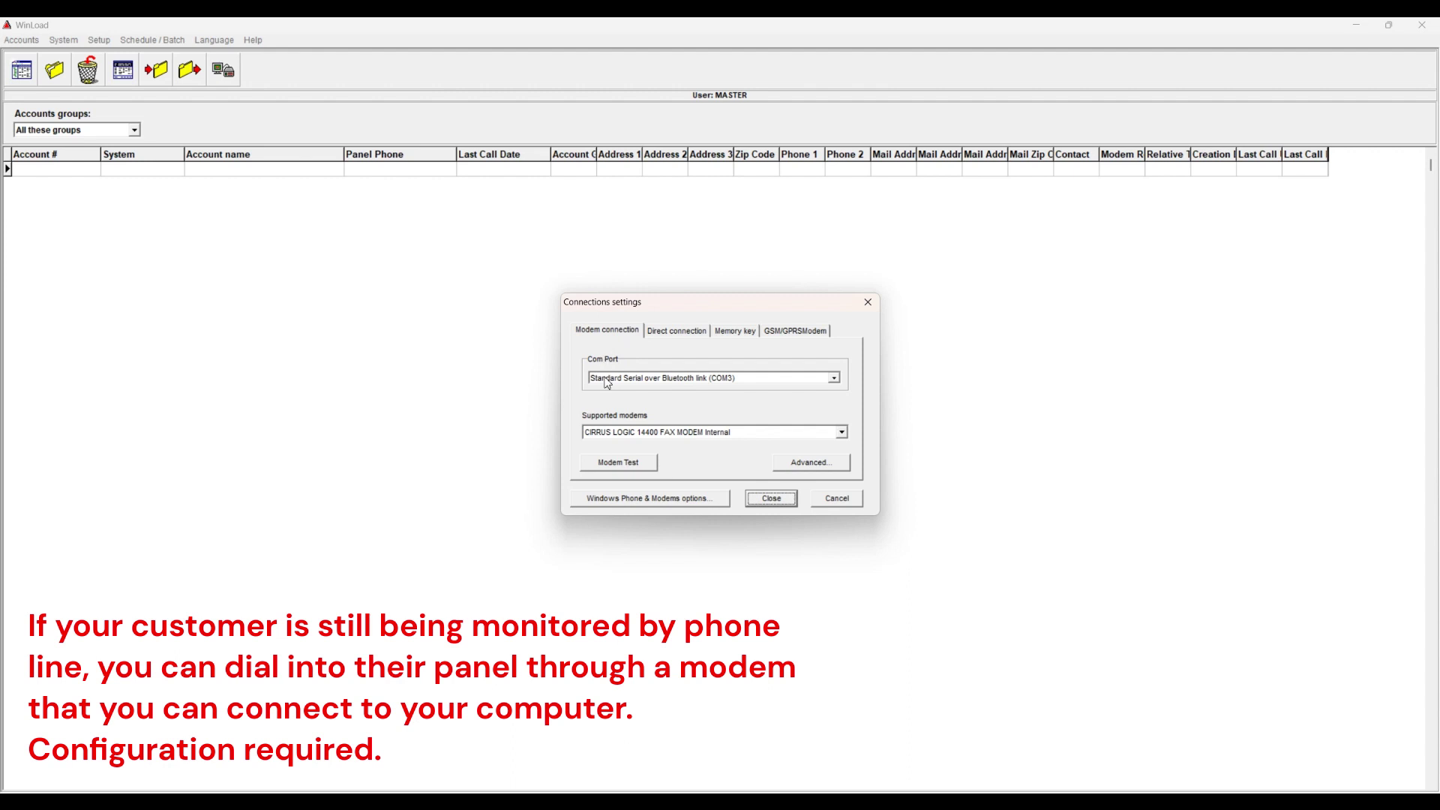
{"action": "left_click", "coordinate": [619, 381]}
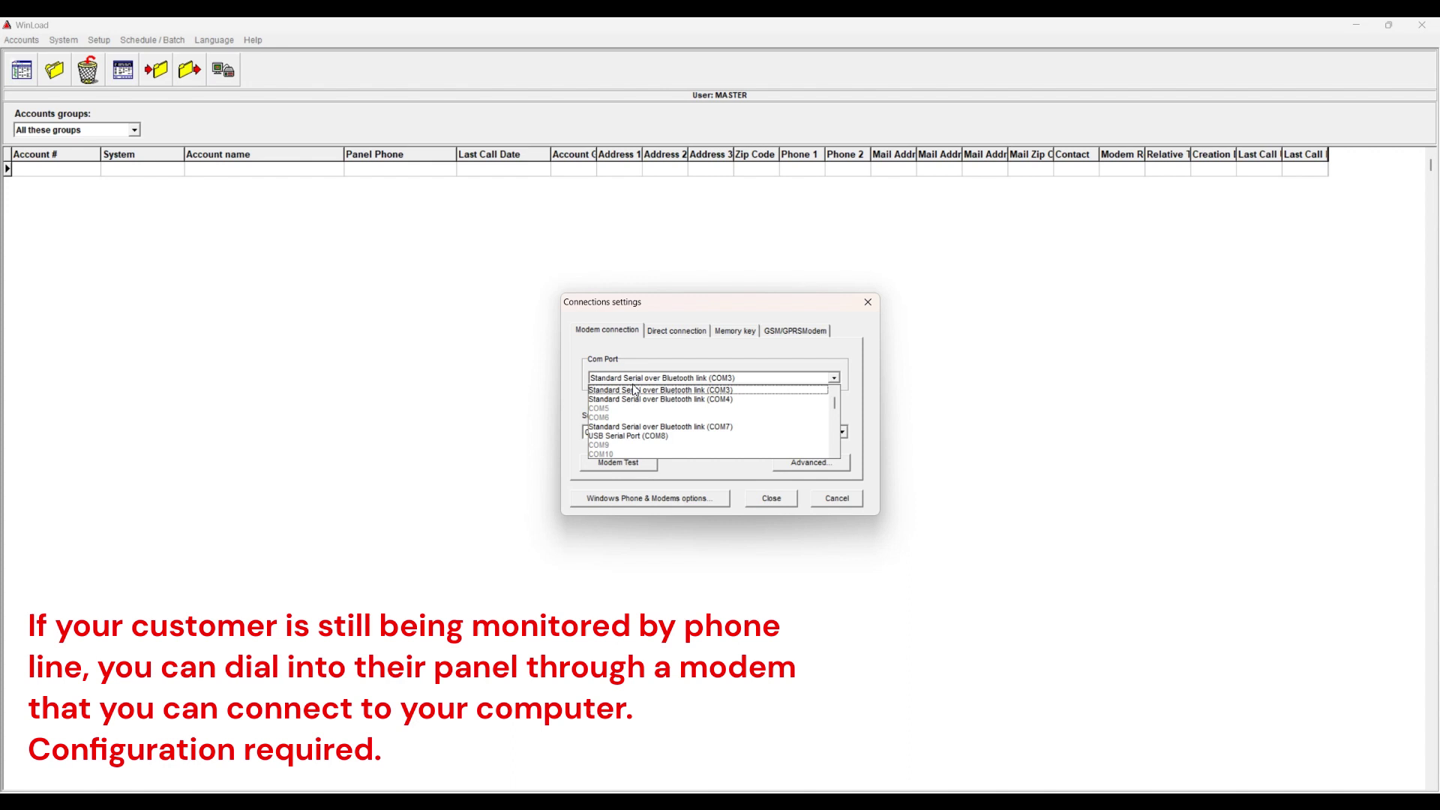
{"action": "left_click", "coordinate": [634, 392]}
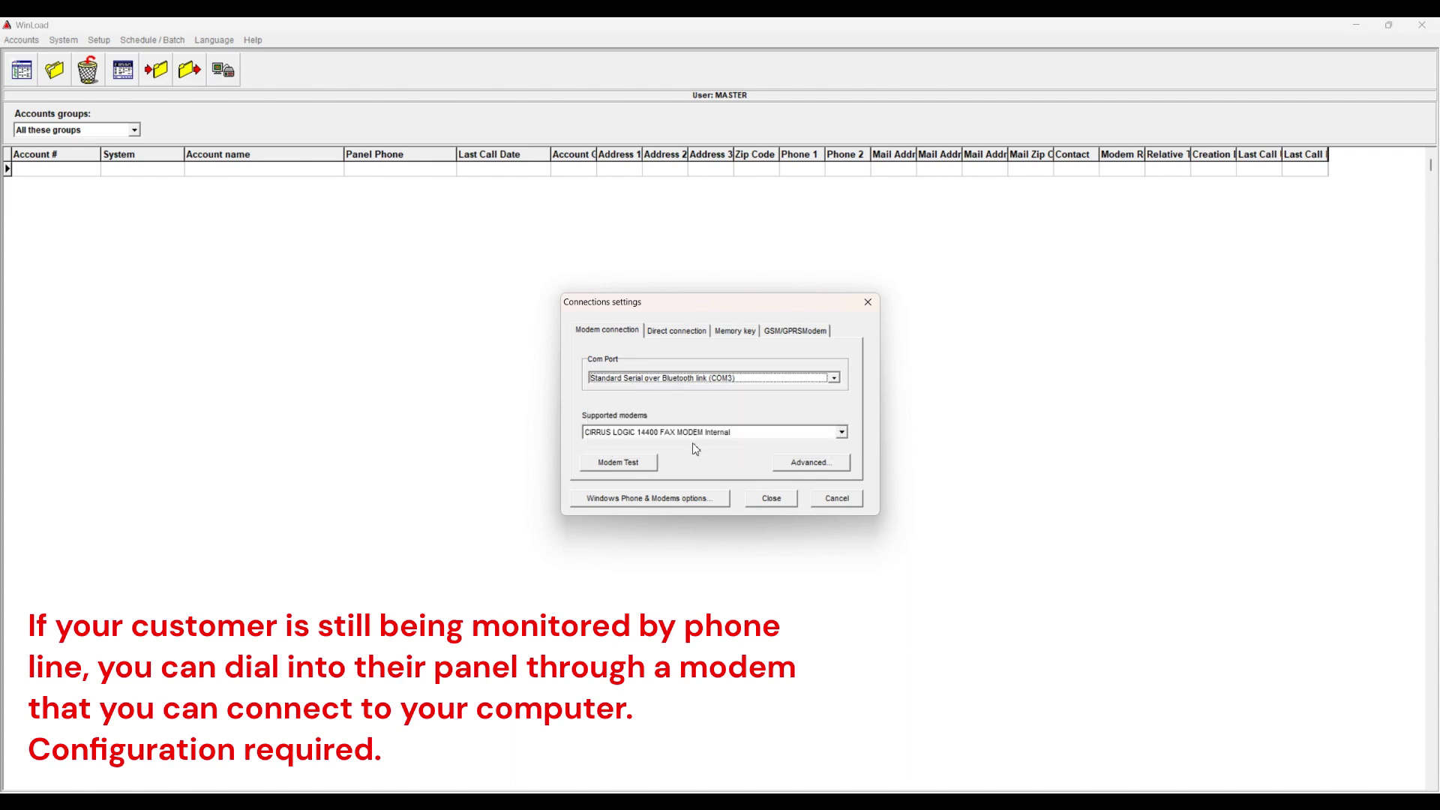
{"action": "left_click", "coordinate": [617, 379]}
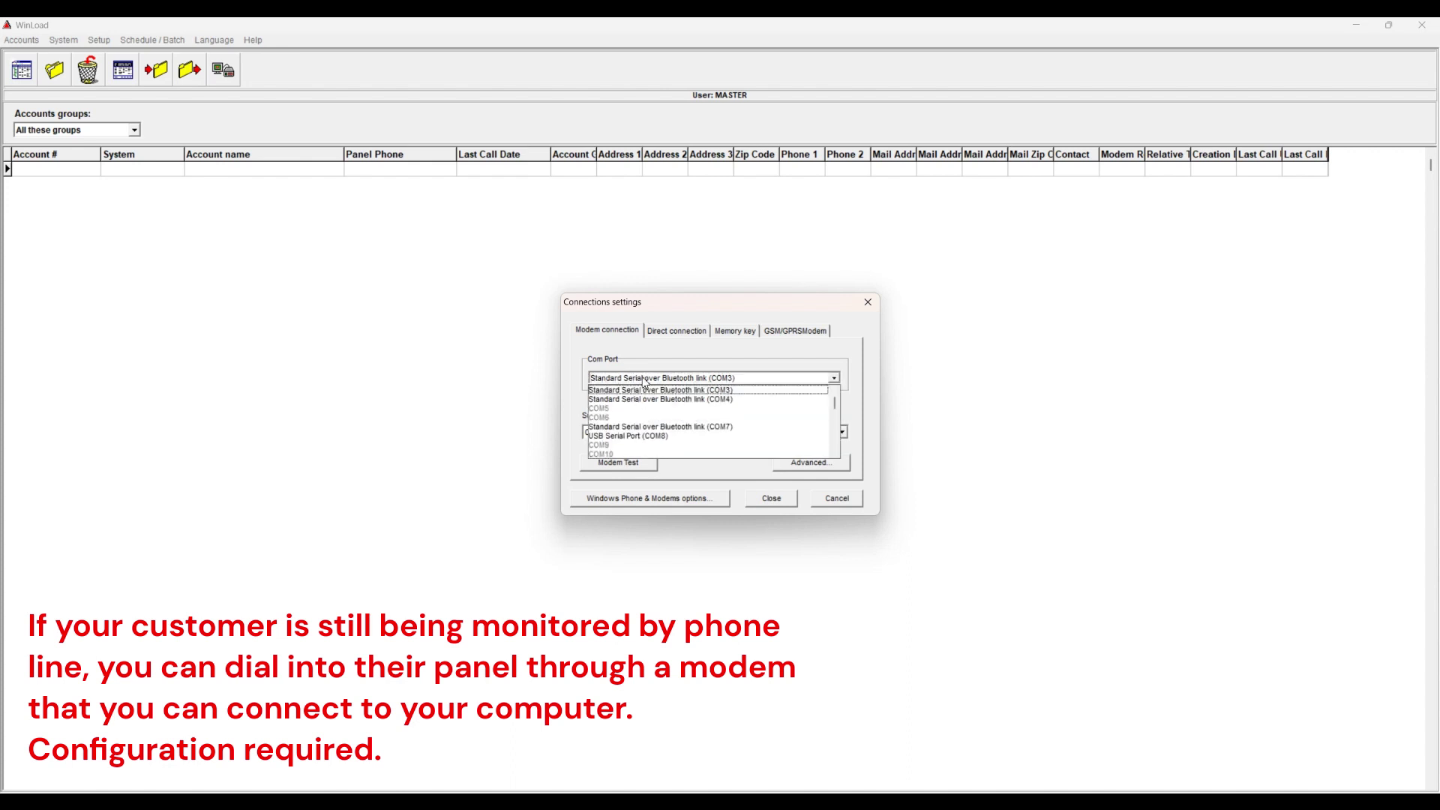
{"action": "left_click", "coordinate": [658, 339]}
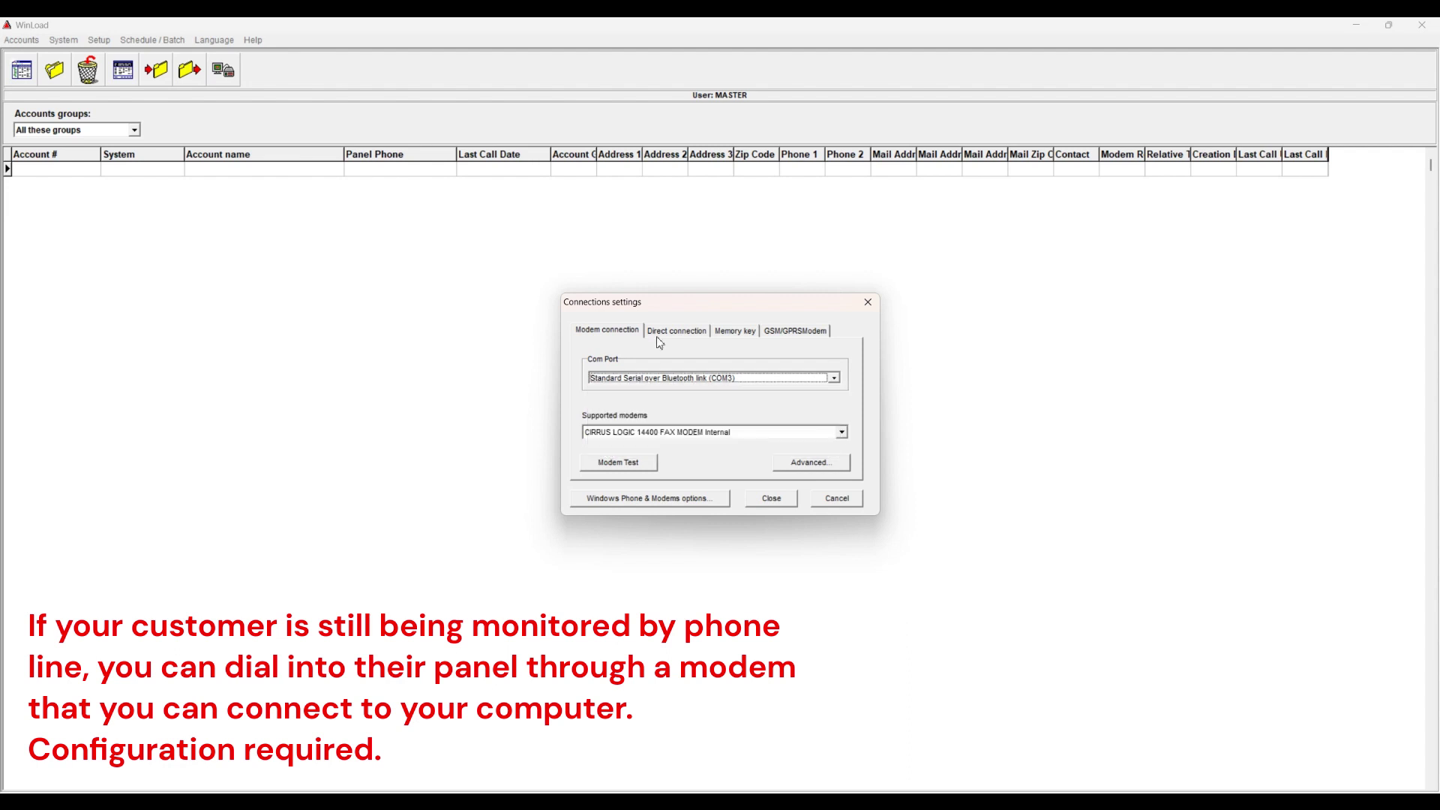
{"action": "left_click", "coordinate": [630, 433]}
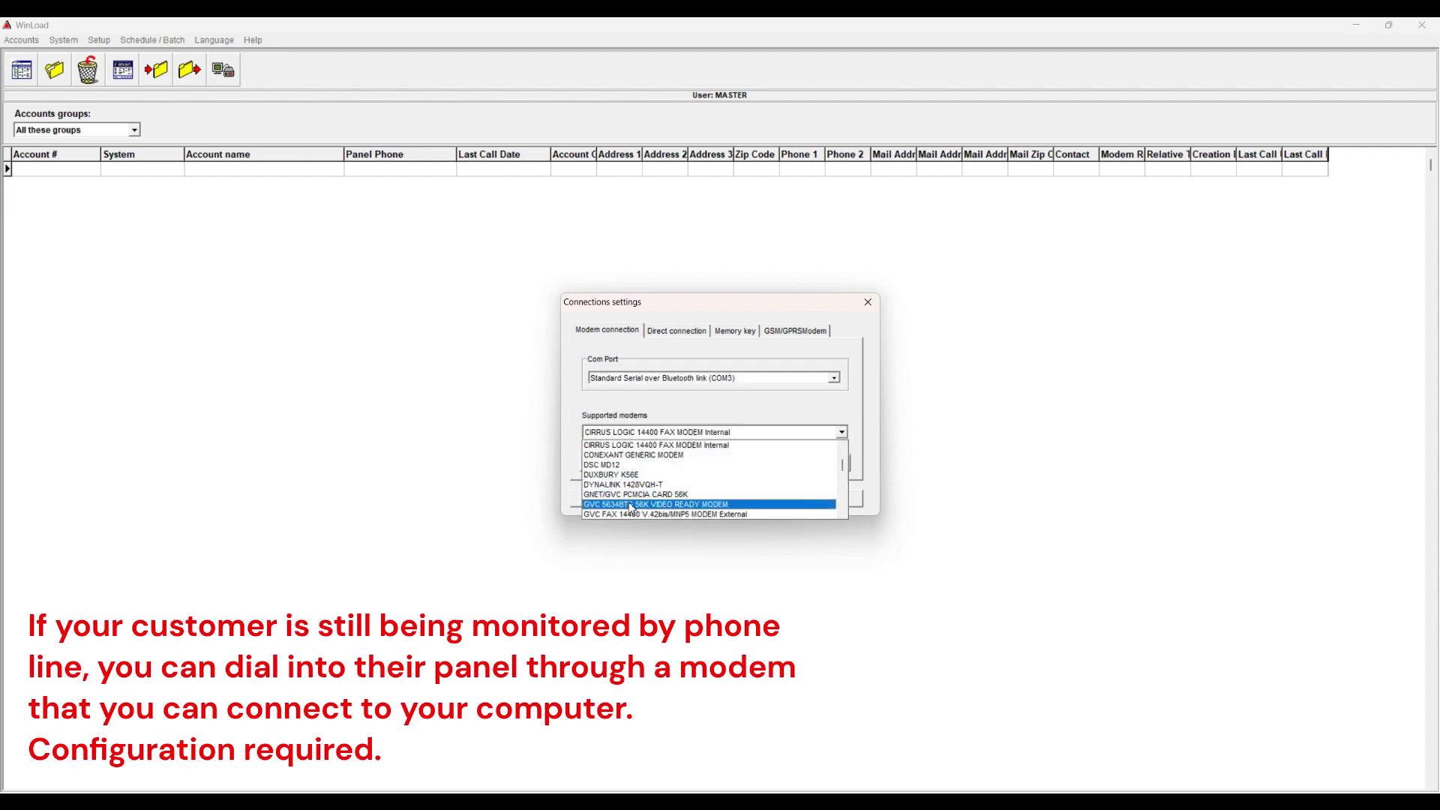
{"action": "left_click", "coordinate": [697, 432]}
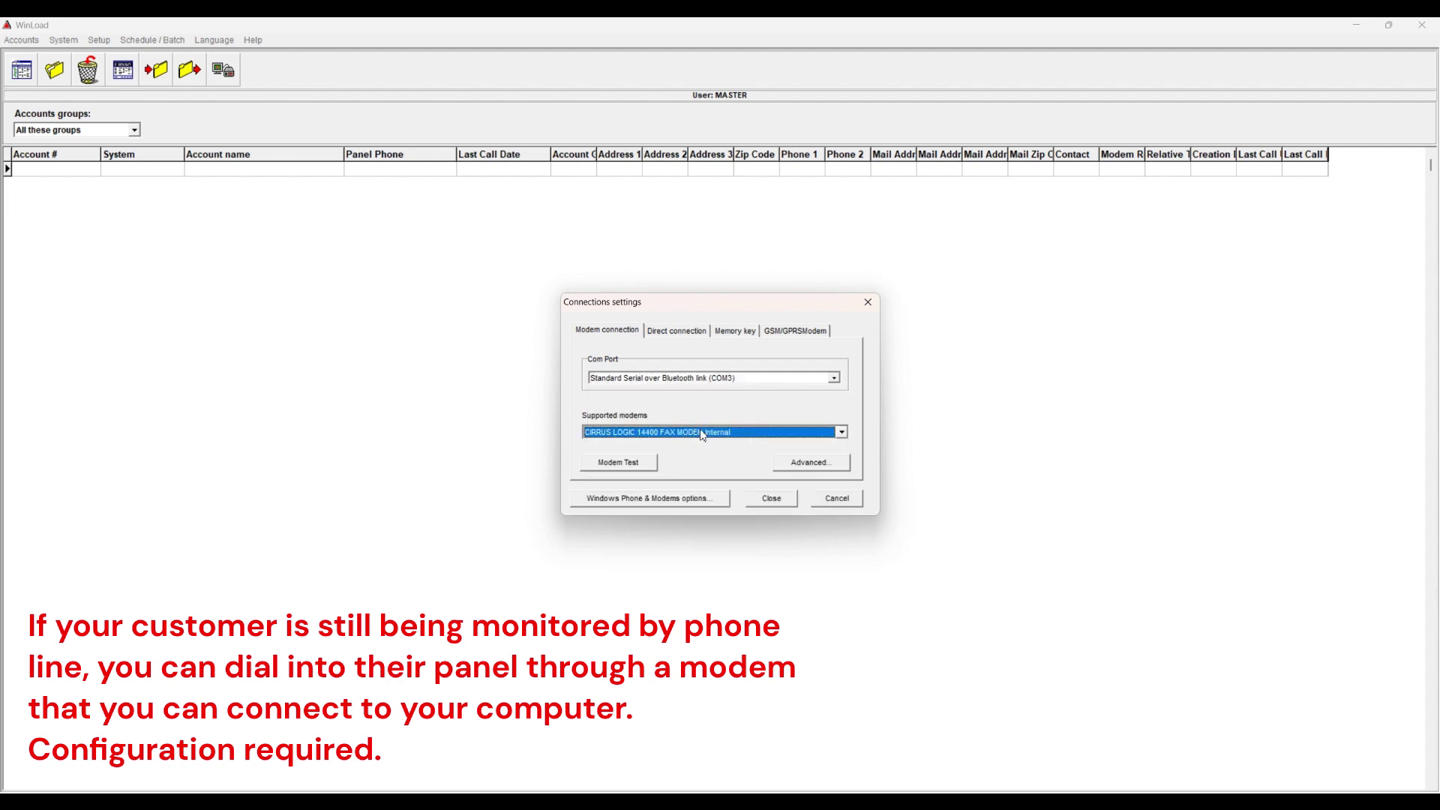
Browse the advanced modem General, AT commands and Result codes tabs, then cancel unchanged.
{"action": "left_click", "coordinate": [786, 464]}
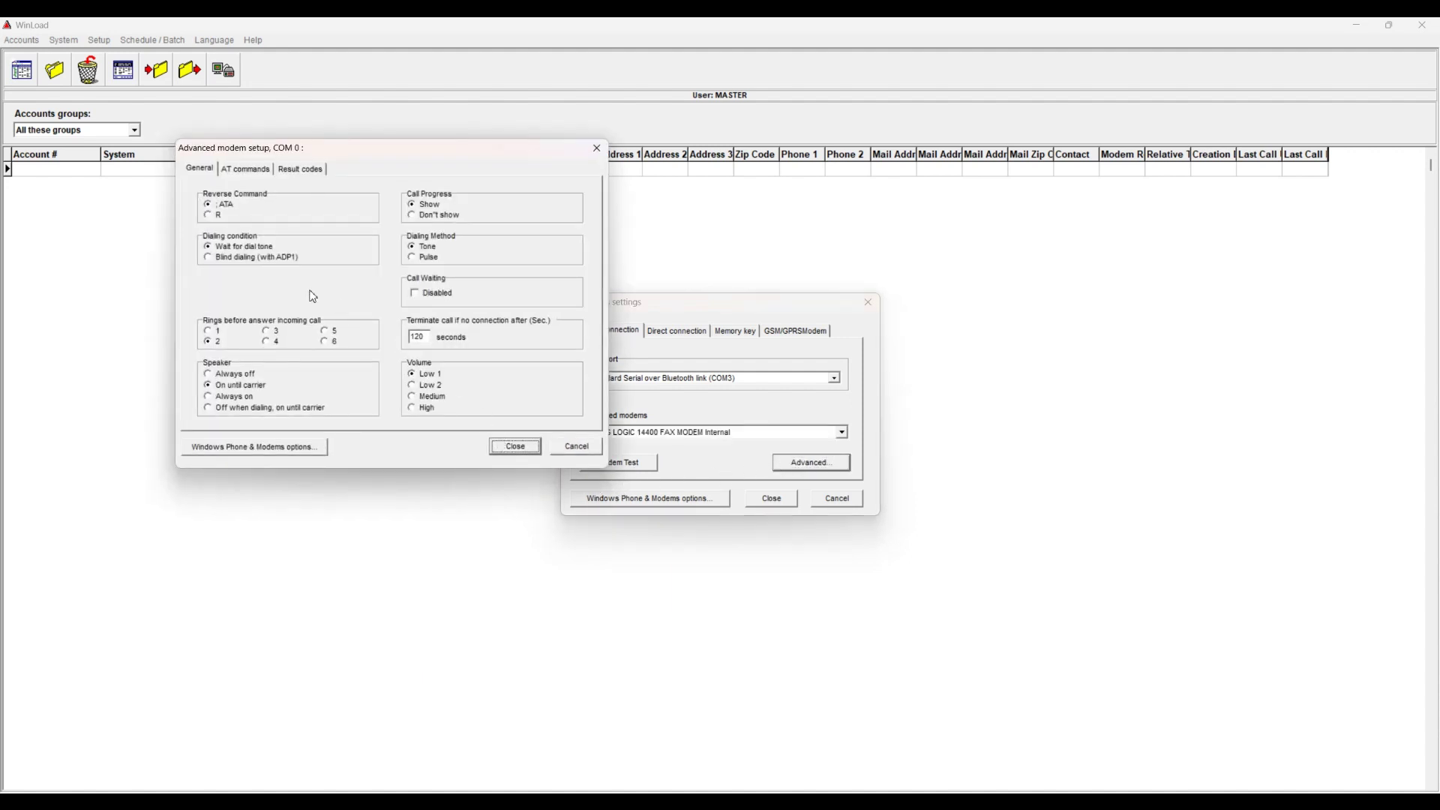
{"action": "left_click", "coordinate": [240, 169]}
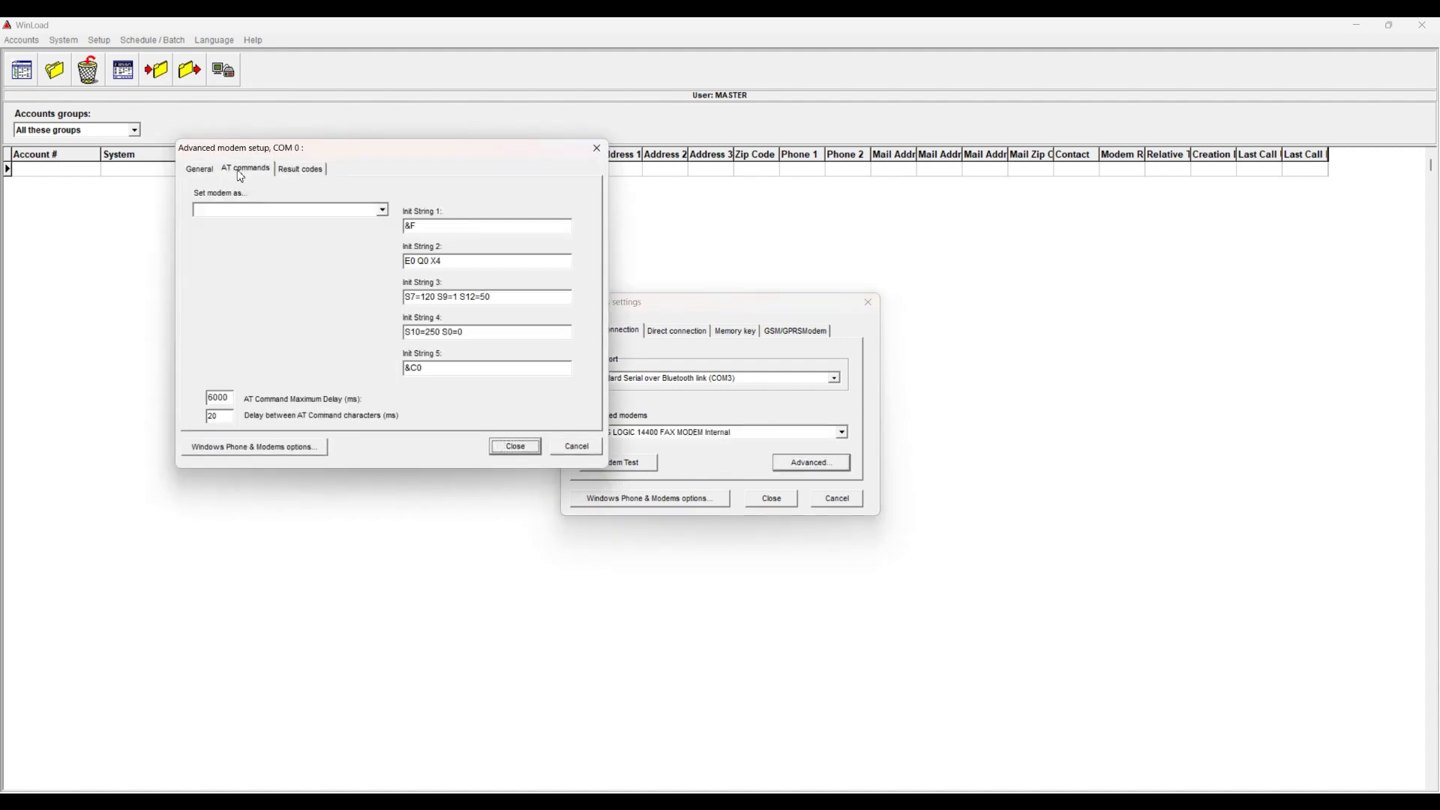
{"action": "left_click", "coordinate": [312, 176]}
{"action": "left_click", "coordinate": [201, 171]}
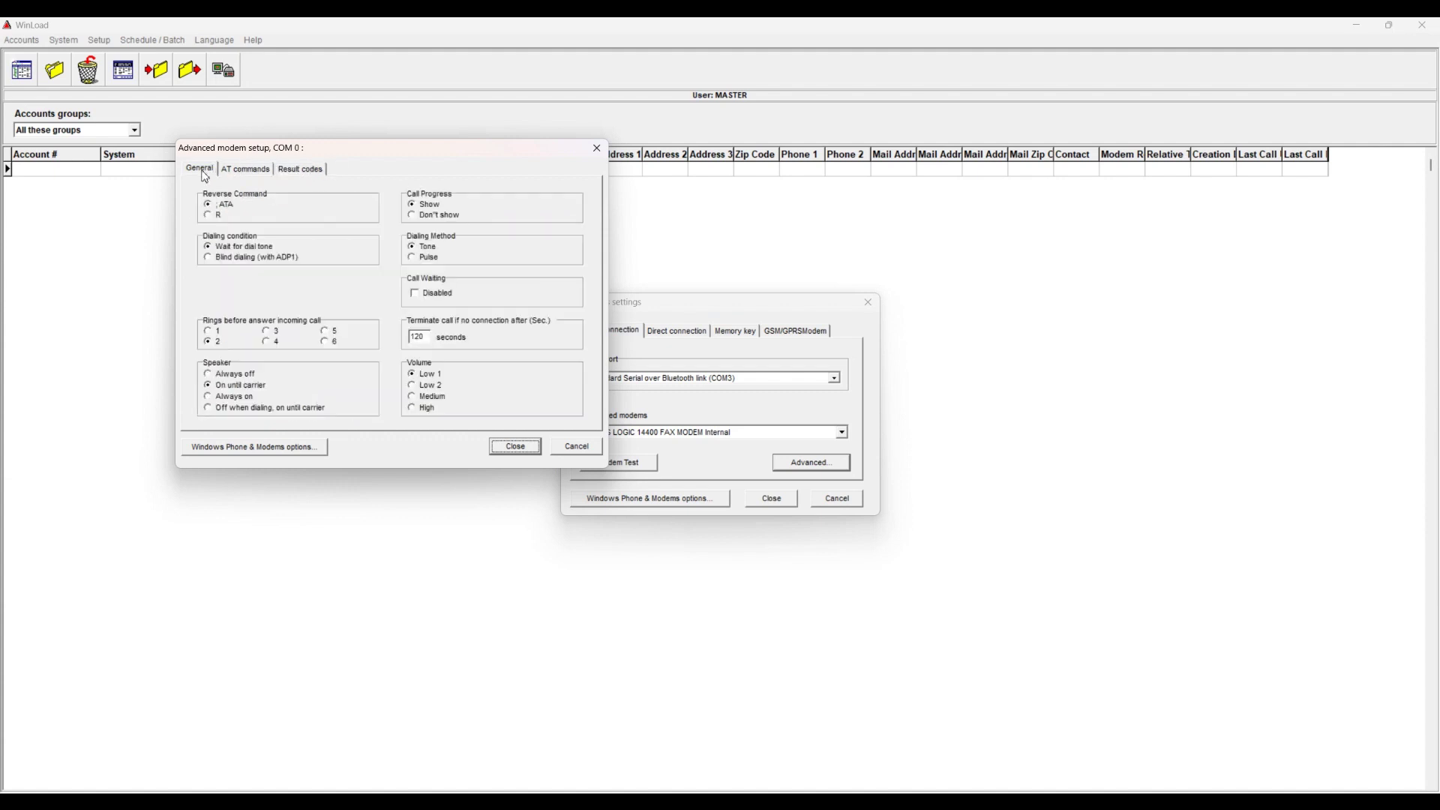
{"action": "left_click", "coordinate": [561, 449]}
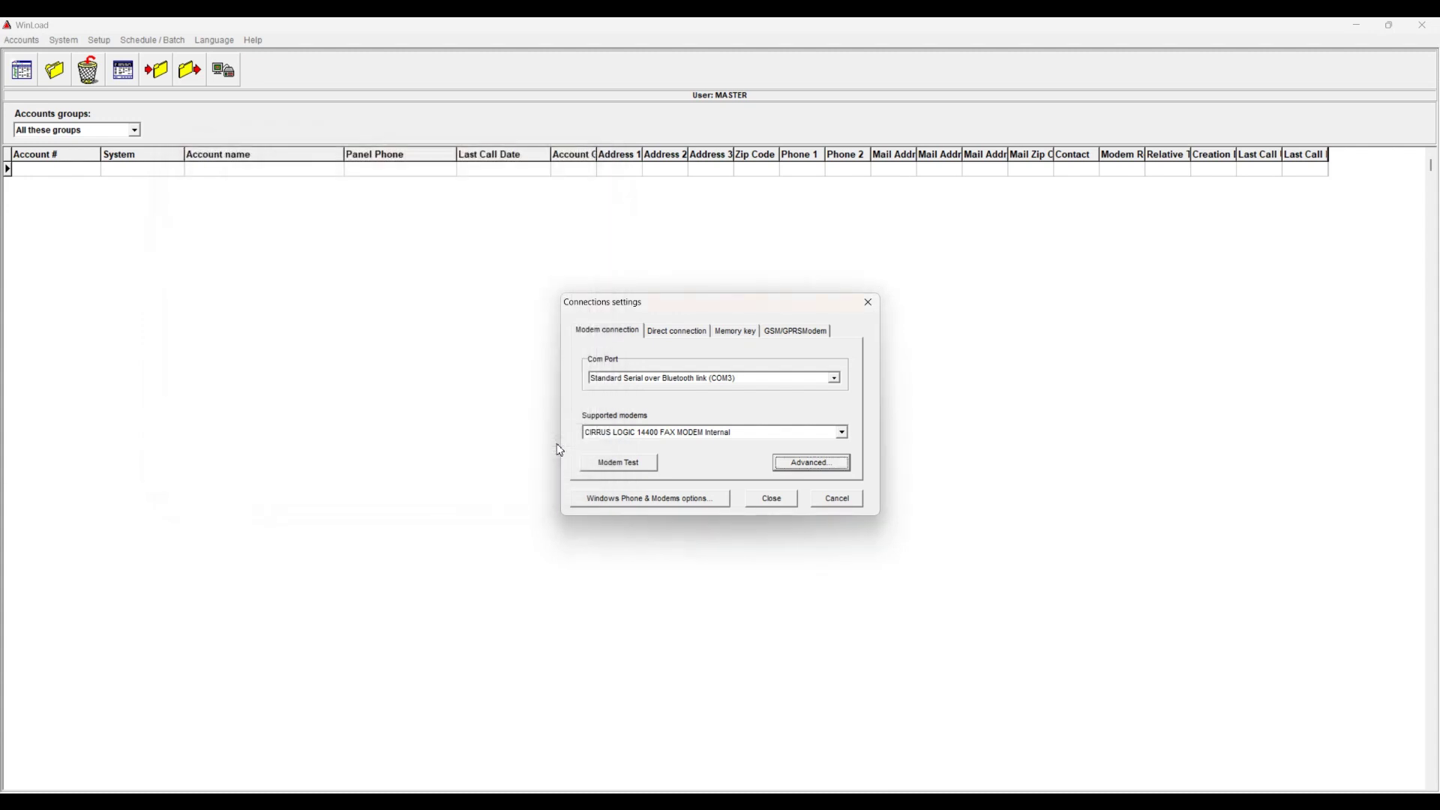
Dismiss the Windows location information prompt and view the Direct connection page on USB Serial Port (COM8).
{"action": "left_click", "coordinate": [633, 507]}
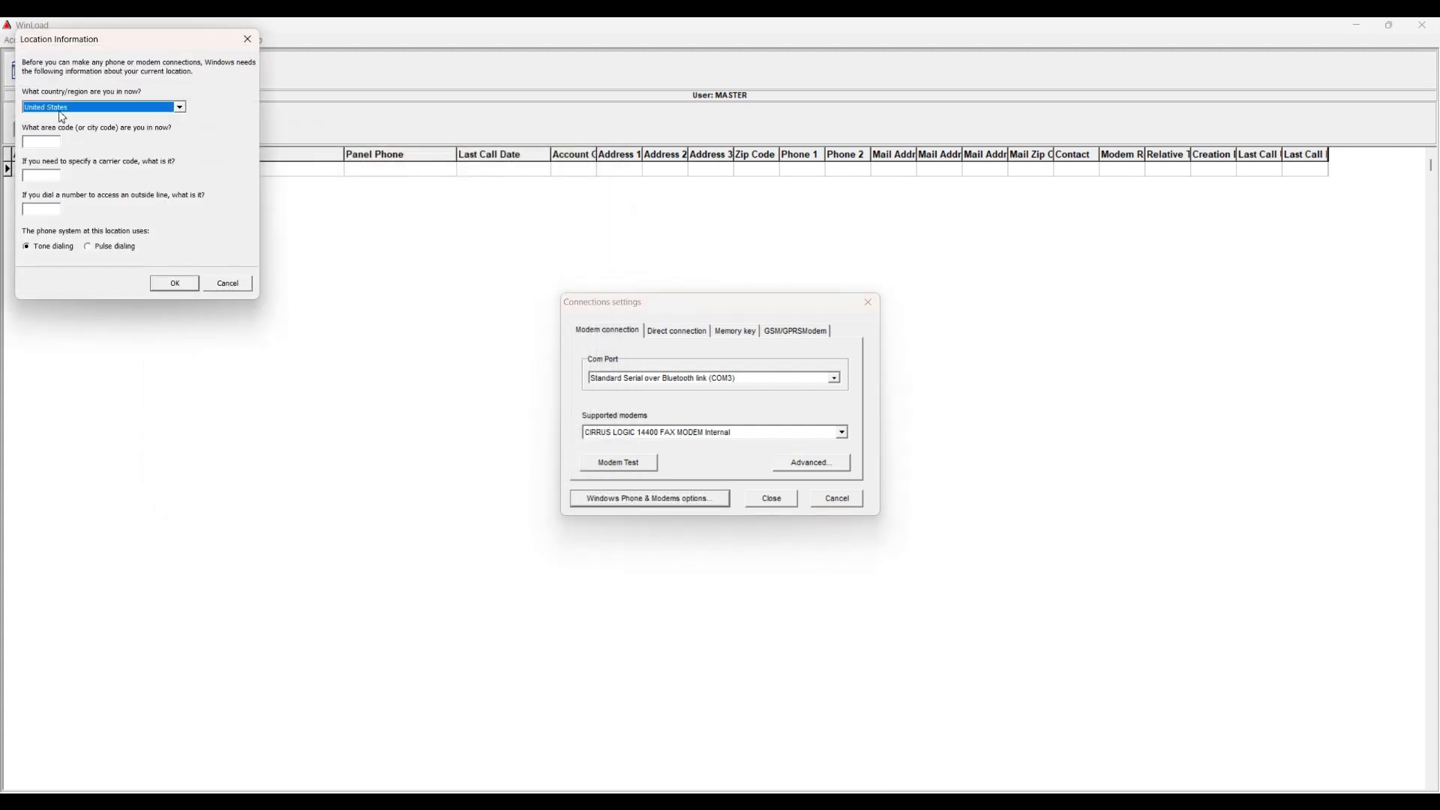
{"action": "left_click", "coordinate": [48, 145]}
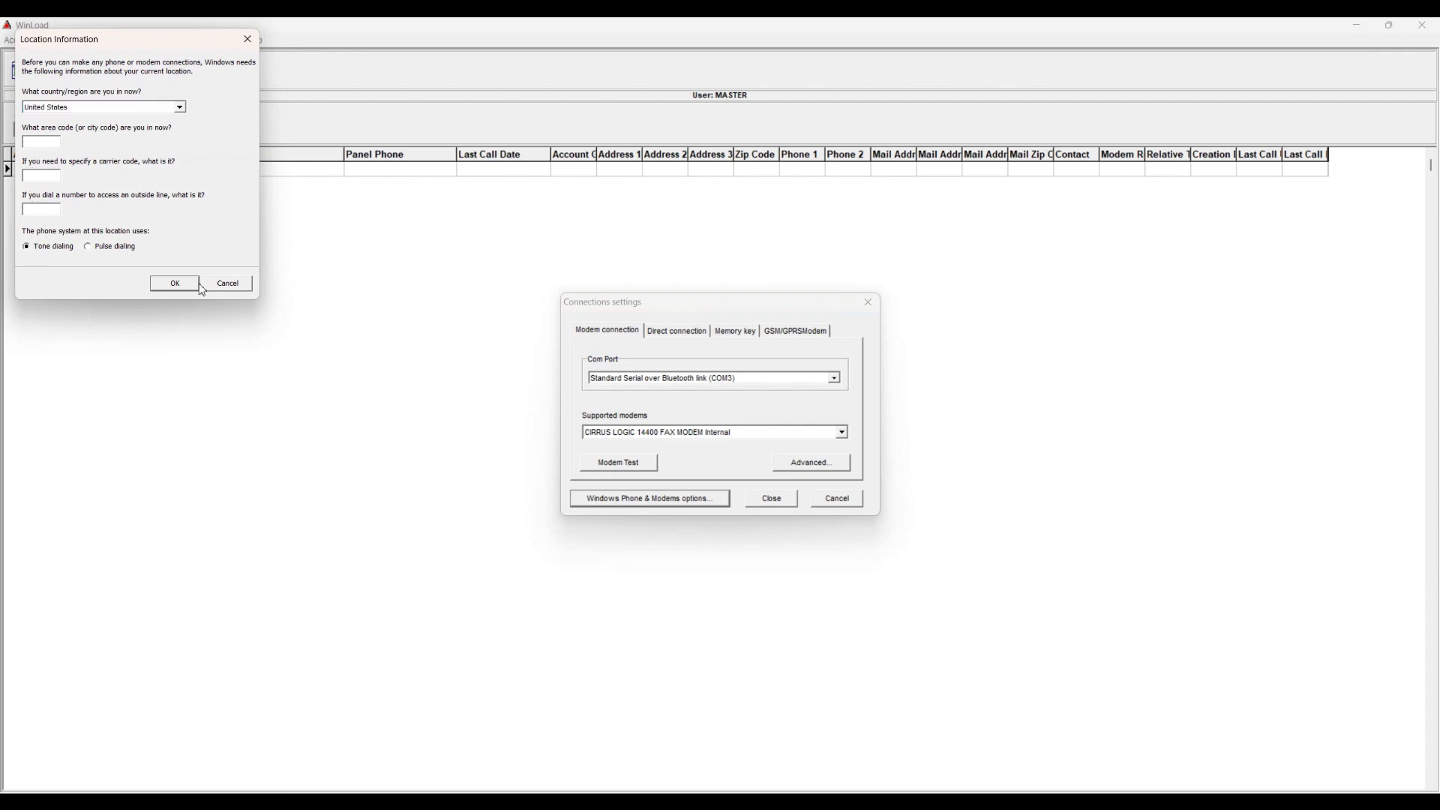
{"action": "left_click", "coordinate": [229, 285]}
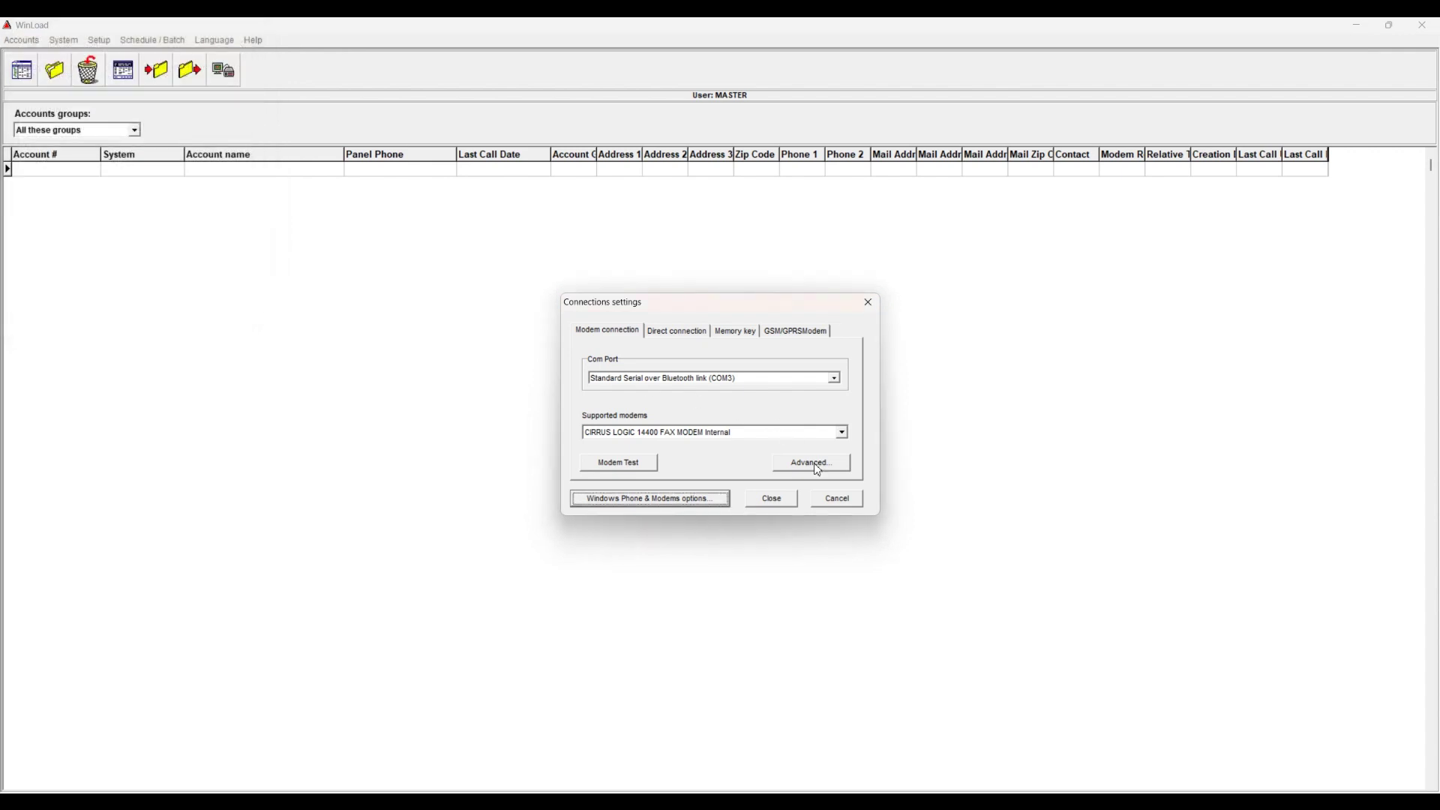
{"action": "left_click", "coordinate": [699, 339]}
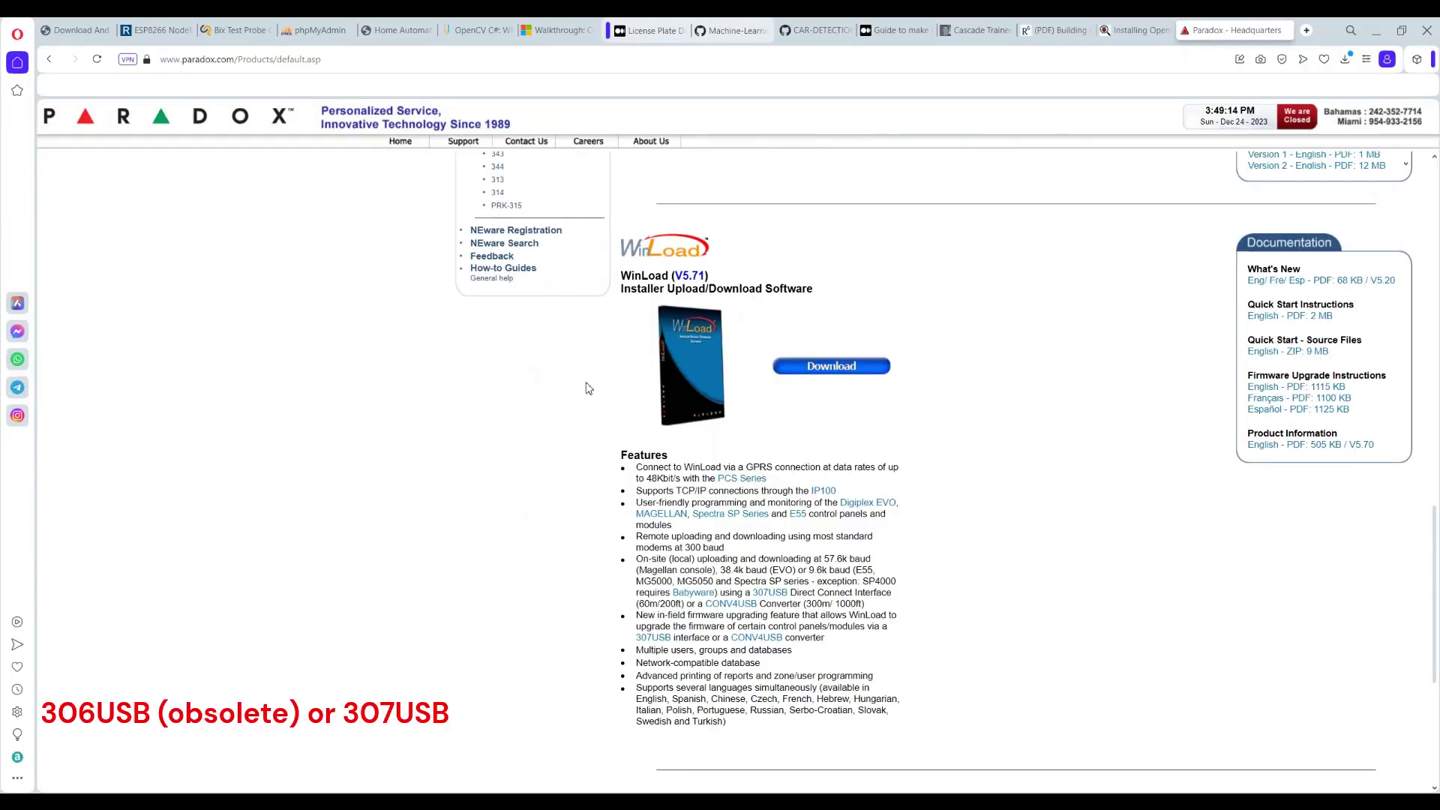
Scroll back to the Paradox site search and search for usb.
{"action": "scroll", "coordinate": [581, 379], "scroll_direction": "up", "scroll_amount": 3}
{"action": "scroll", "coordinate": [575, 373], "scroll_direction": "up", "scroll_amount": 2}
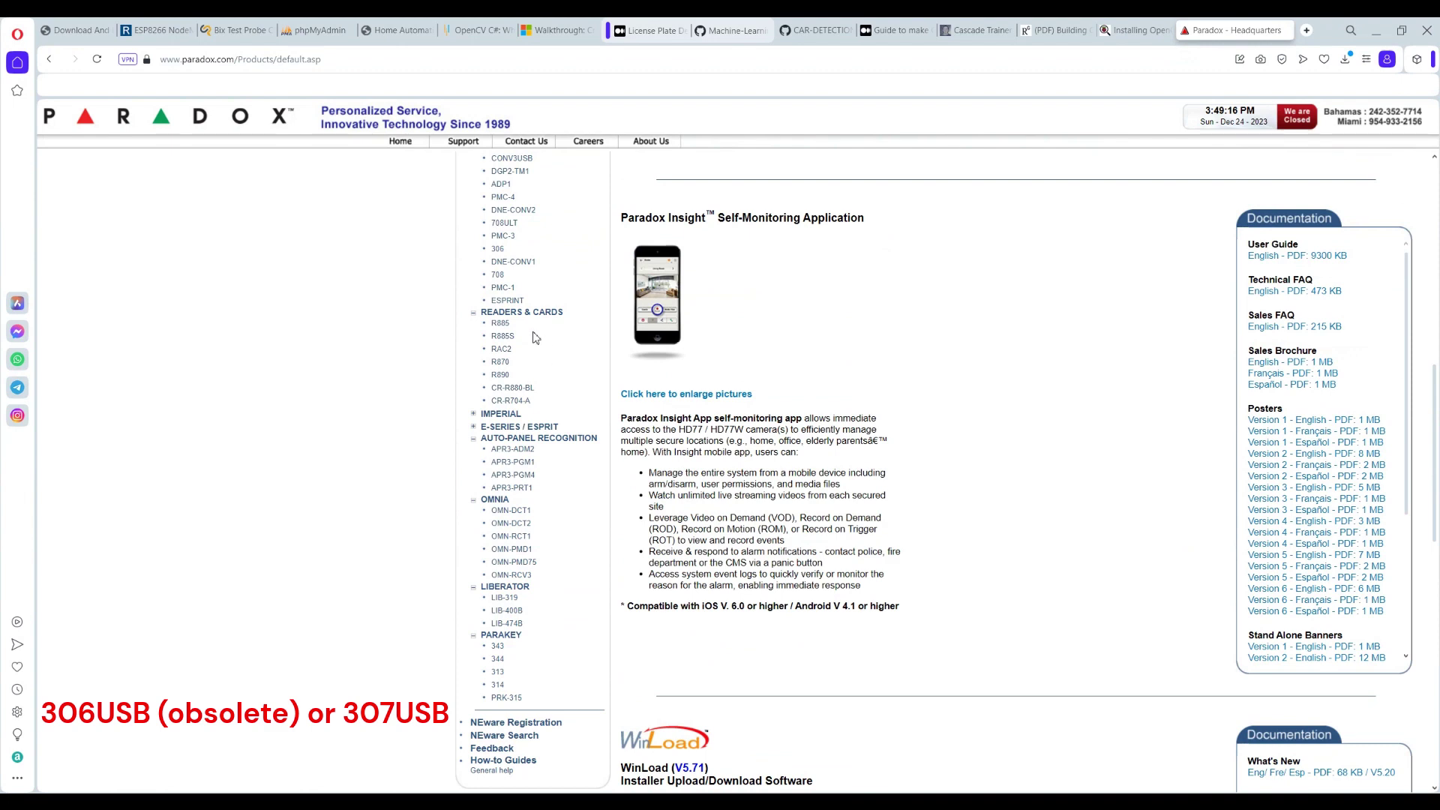
{"action": "scroll", "coordinate": [542, 333], "scroll_direction": "up", "scroll_amount": 5}
{"action": "scroll", "coordinate": [537, 324], "scroll_direction": "up", "scroll_amount": 3}
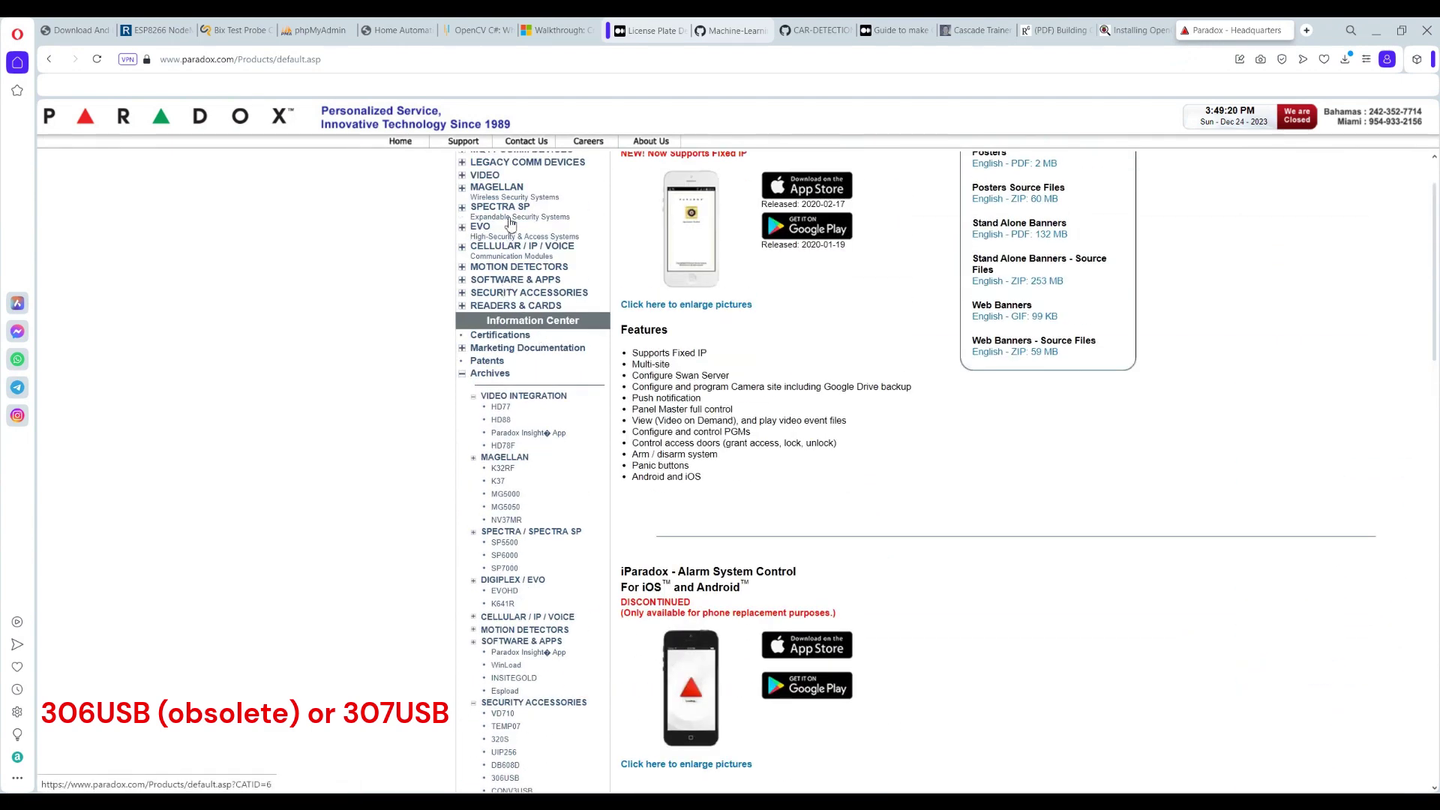
{"action": "scroll", "coordinate": [511, 234], "scroll_direction": "up", "scroll_amount": 1}
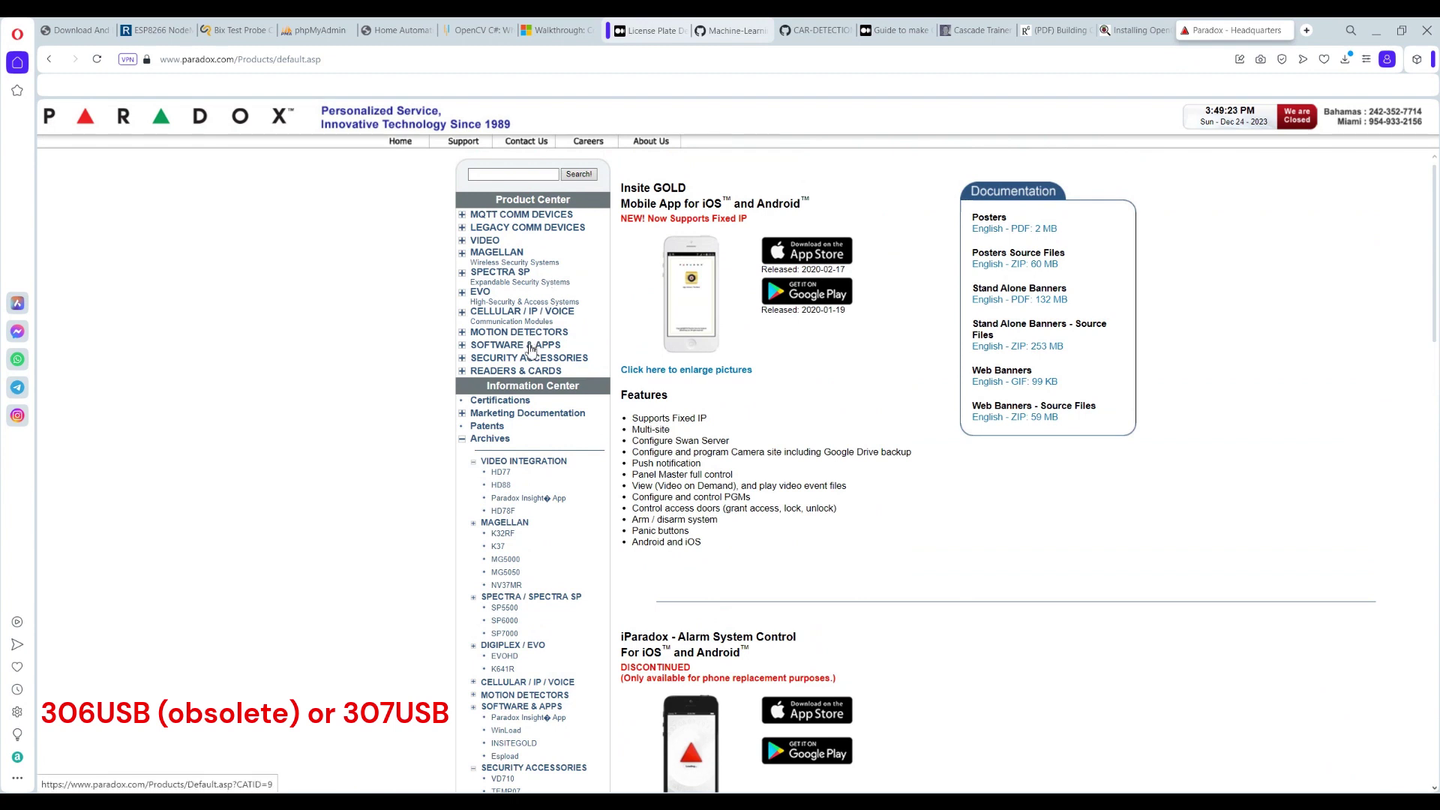
{"action": "left_click", "coordinate": [515, 177]}
{"action": "type", "text": "usb"}
{"action": "key", "text": "Return"}
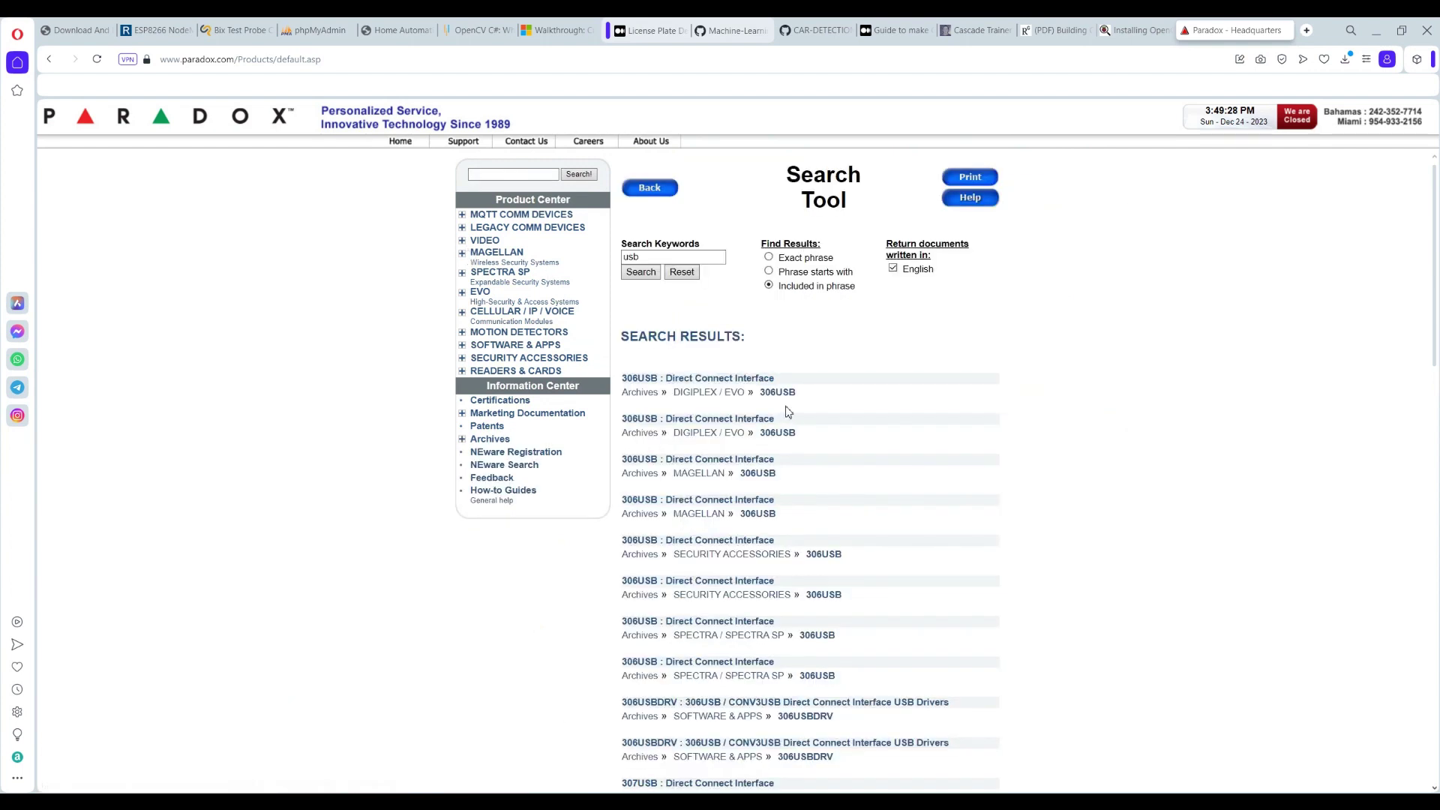
Look over the 306USB result, return to the results, and open the 307USB Direct Connect Interface.
{"action": "left_click", "coordinate": [797, 394]}
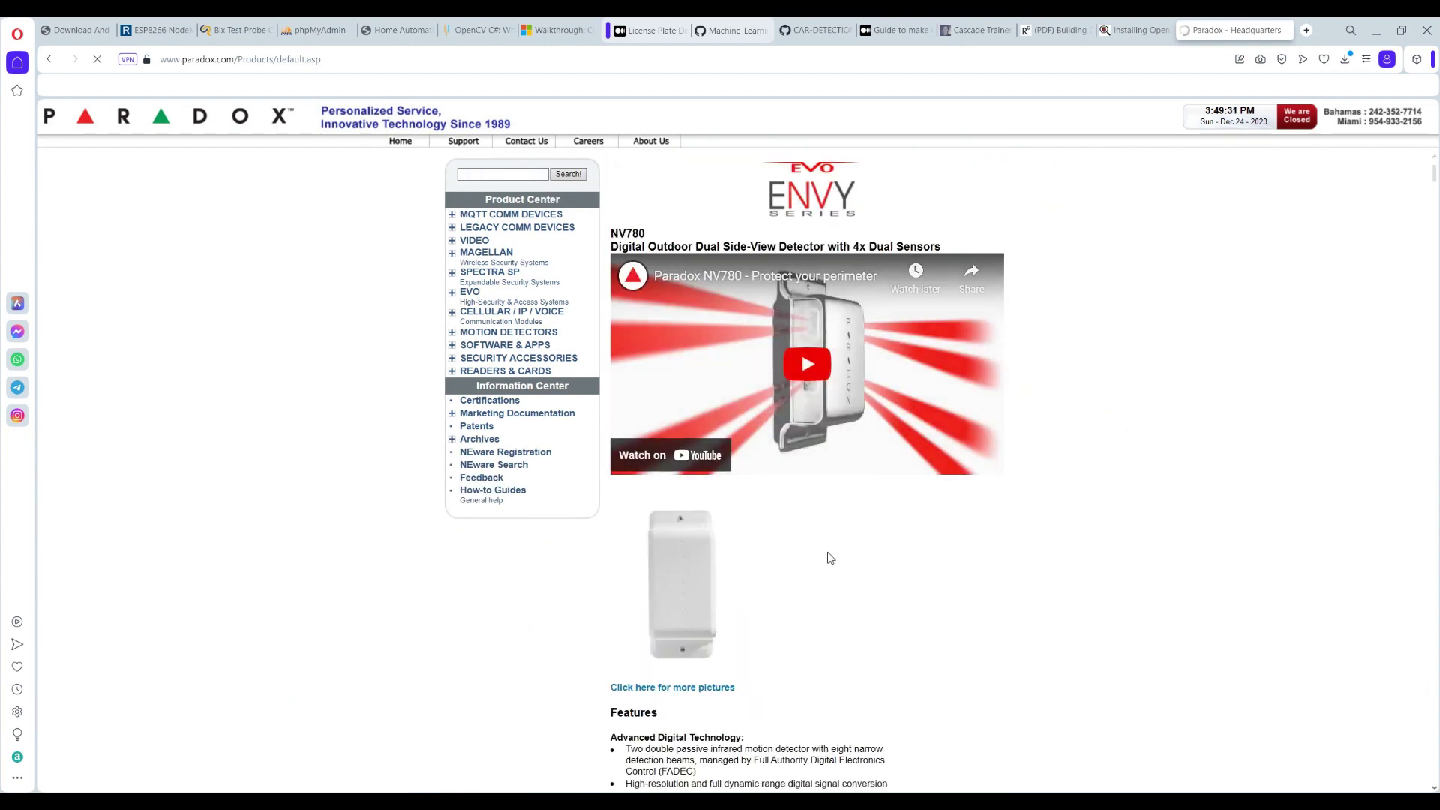
{"action": "scroll", "coordinate": [829, 552], "scroll_direction": "down", "scroll_amount": 5}
{"action": "scroll", "coordinate": [825, 540], "scroll_direction": "down", "scroll_amount": 5}
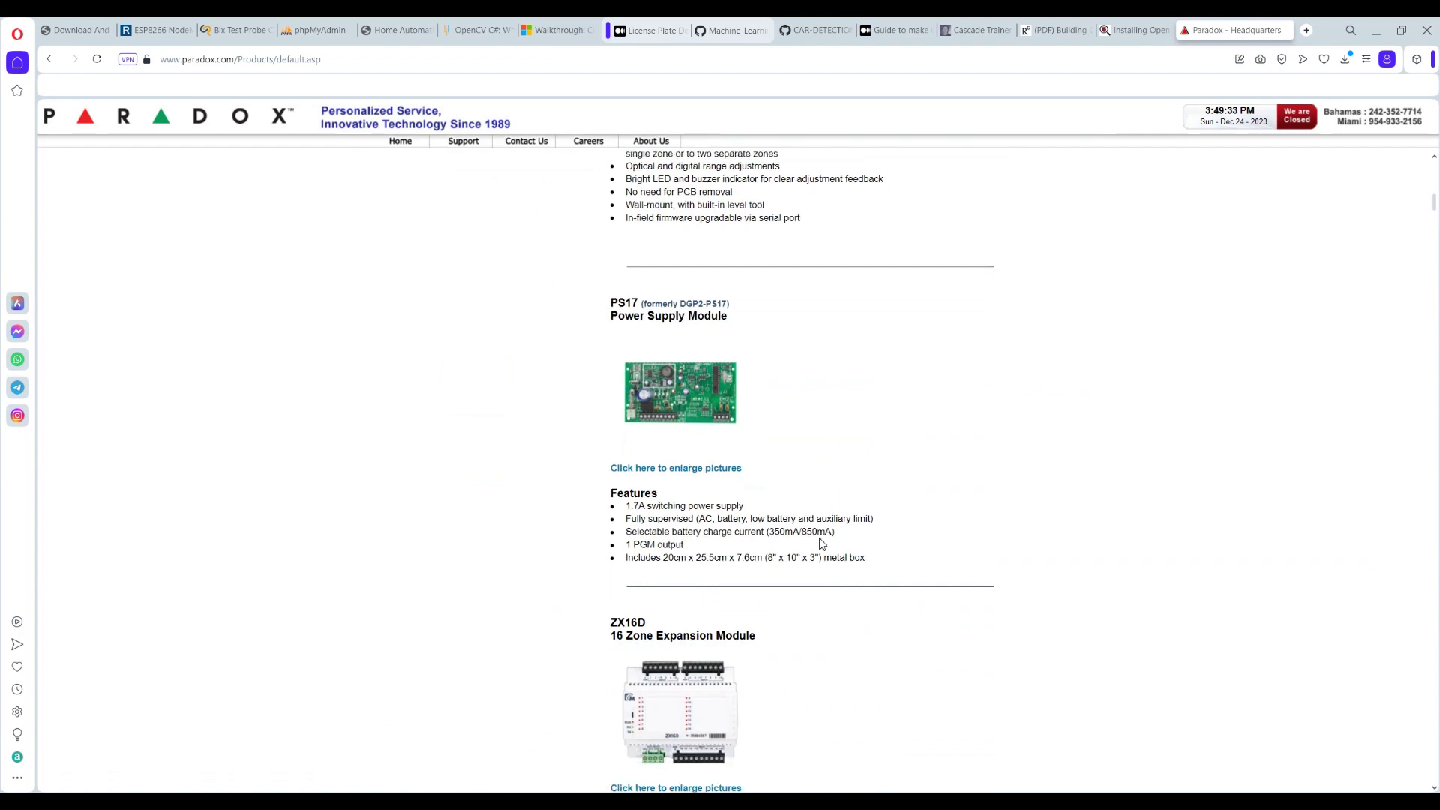
{"action": "scroll", "coordinate": [823, 533], "scroll_direction": "up", "scroll_amount": 8}
{"action": "scroll", "coordinate": [482, 328], "scroll_direction": "up", "scroll_amount": 2}
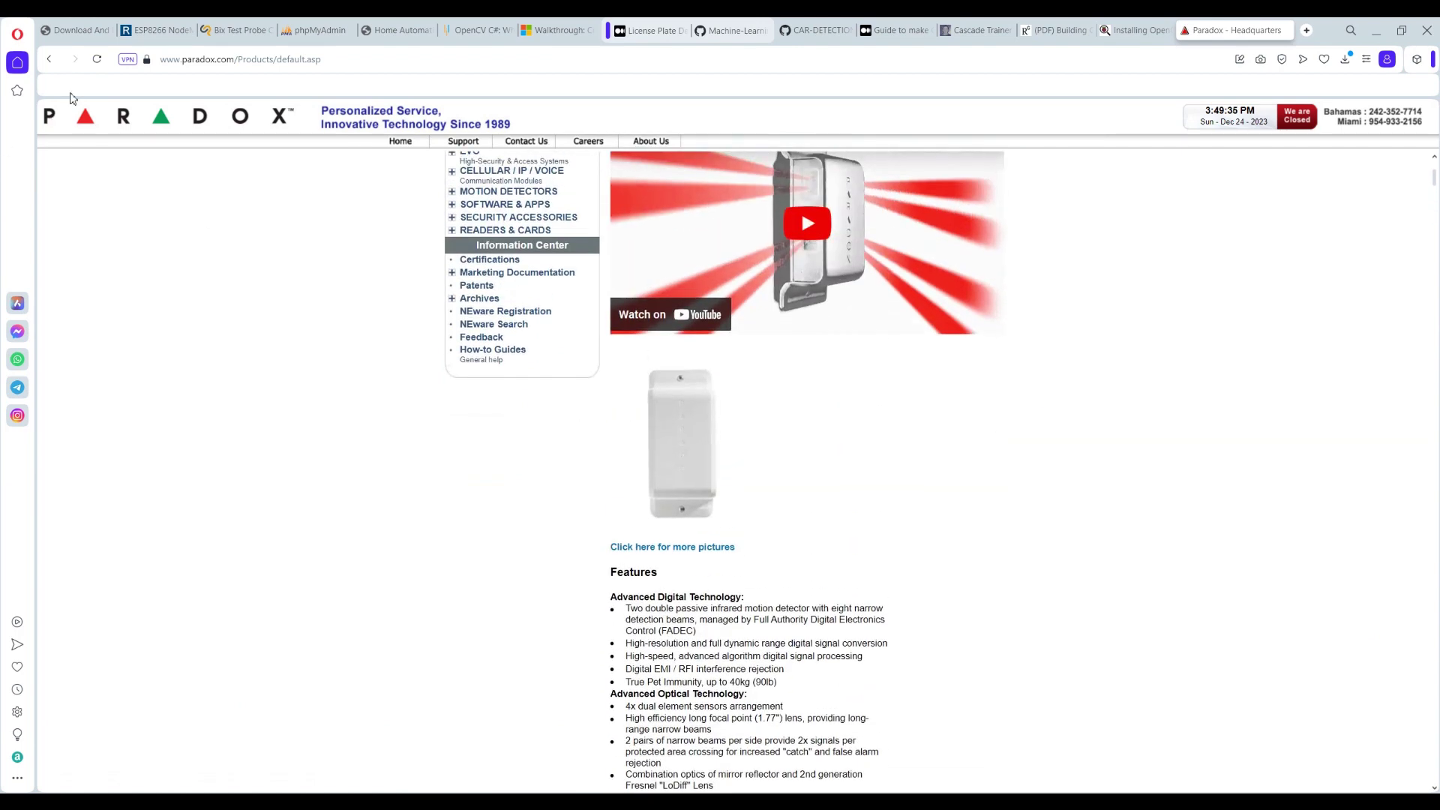
{"action": "left_click", "coordinate": [51, 60]}
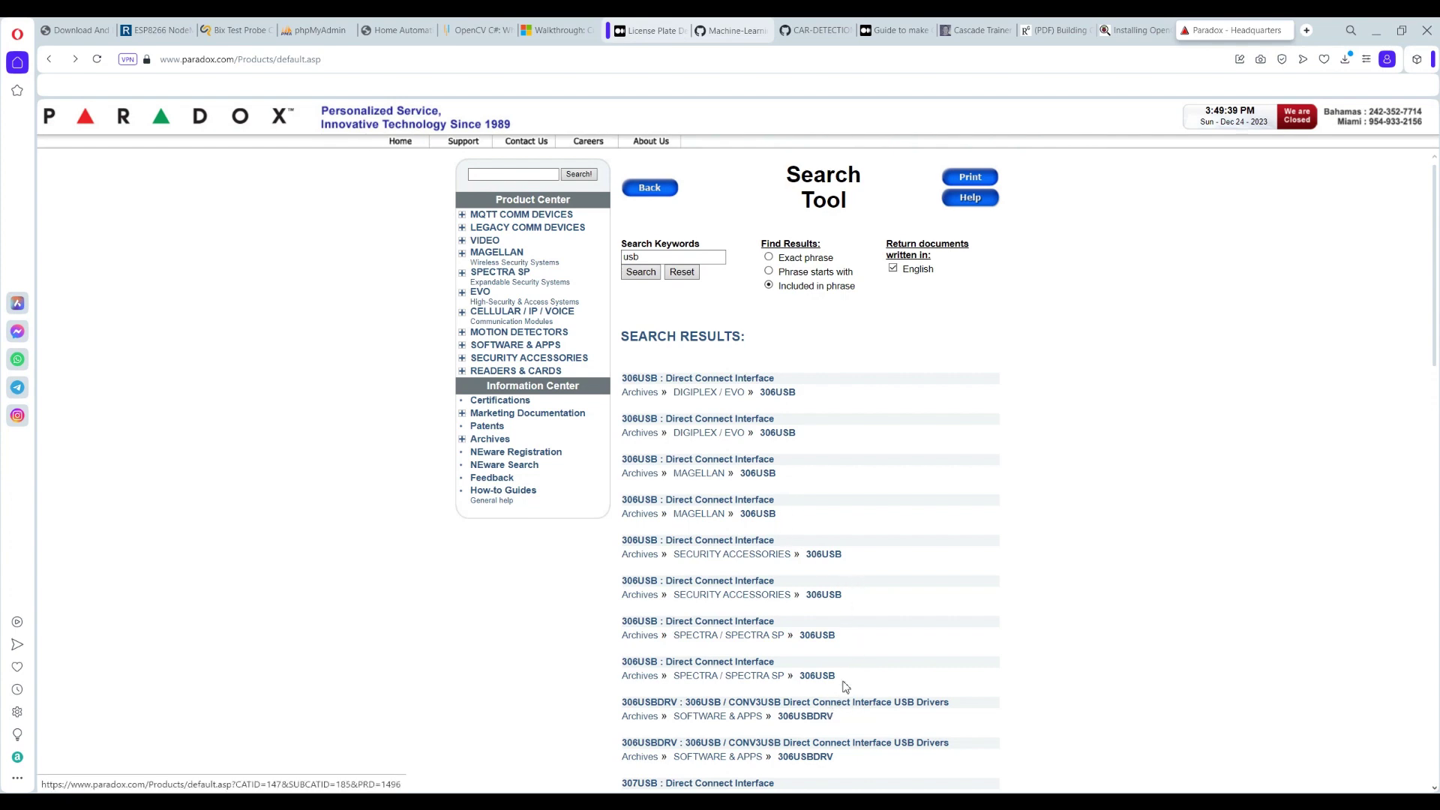
{"action": "scroll", "coordinate": [863, 667], "scroll_direction": "down", "scroll_amount": 3}
{"action": "scroll", "coordinate": [845, 633], "scroll_direction": "down", "scroll_amount": 2}
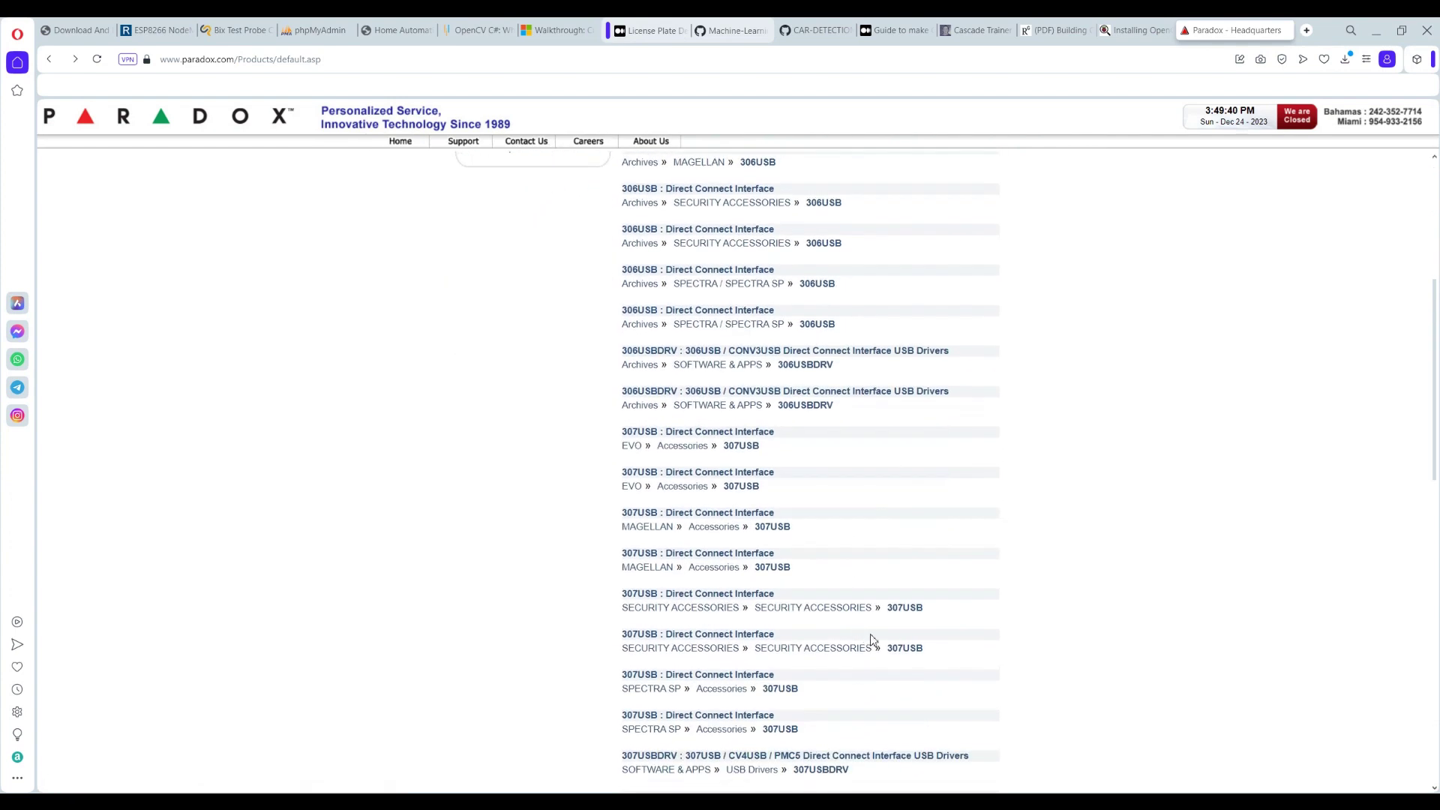
{"action": "left_click", "coordinate": [906, 613]}
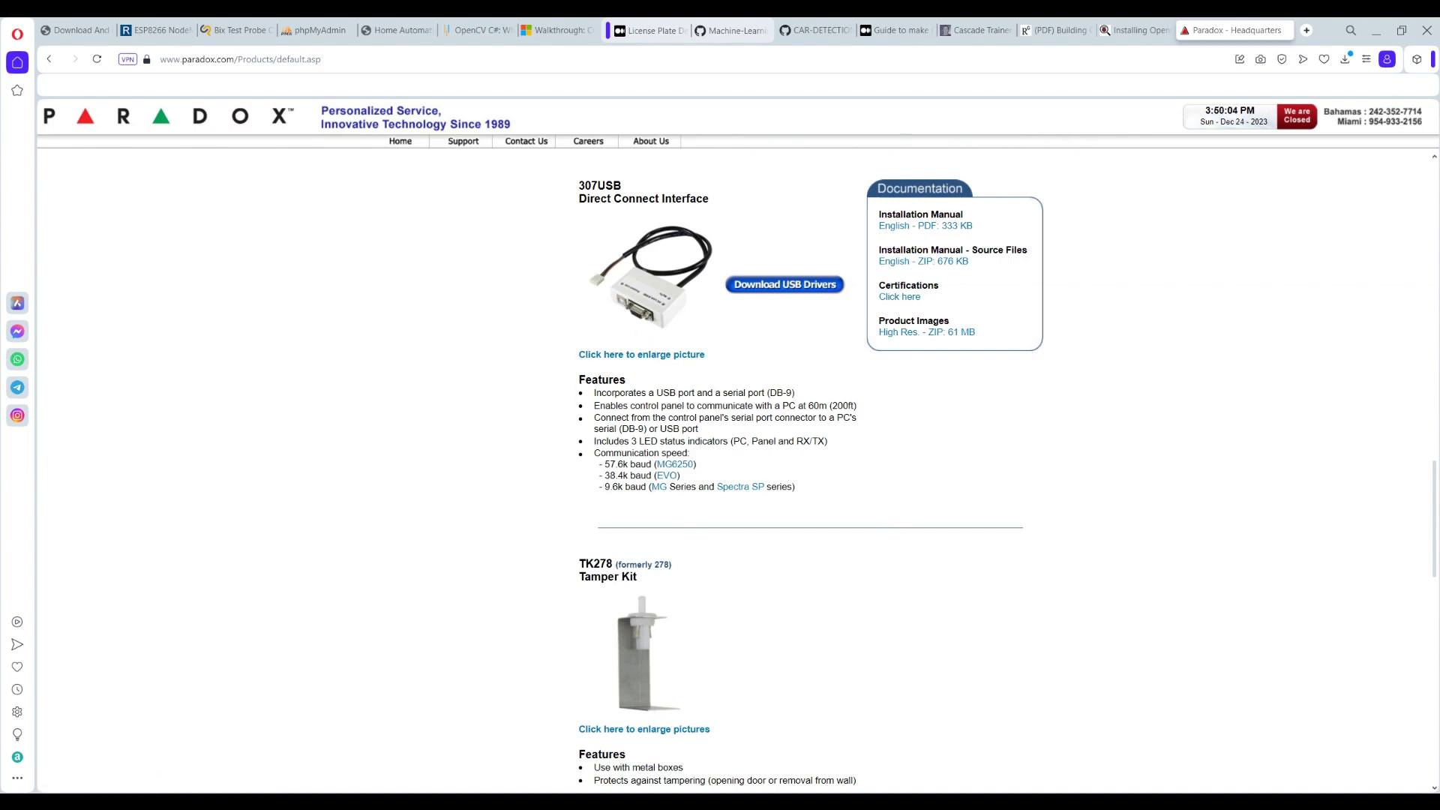
{"action": "left_click", "coordinate": [1016, 743]}
{"action": "scroll", "coordinate": [863, 337], "scroll_direction": "up", "scroll_amount": 1}
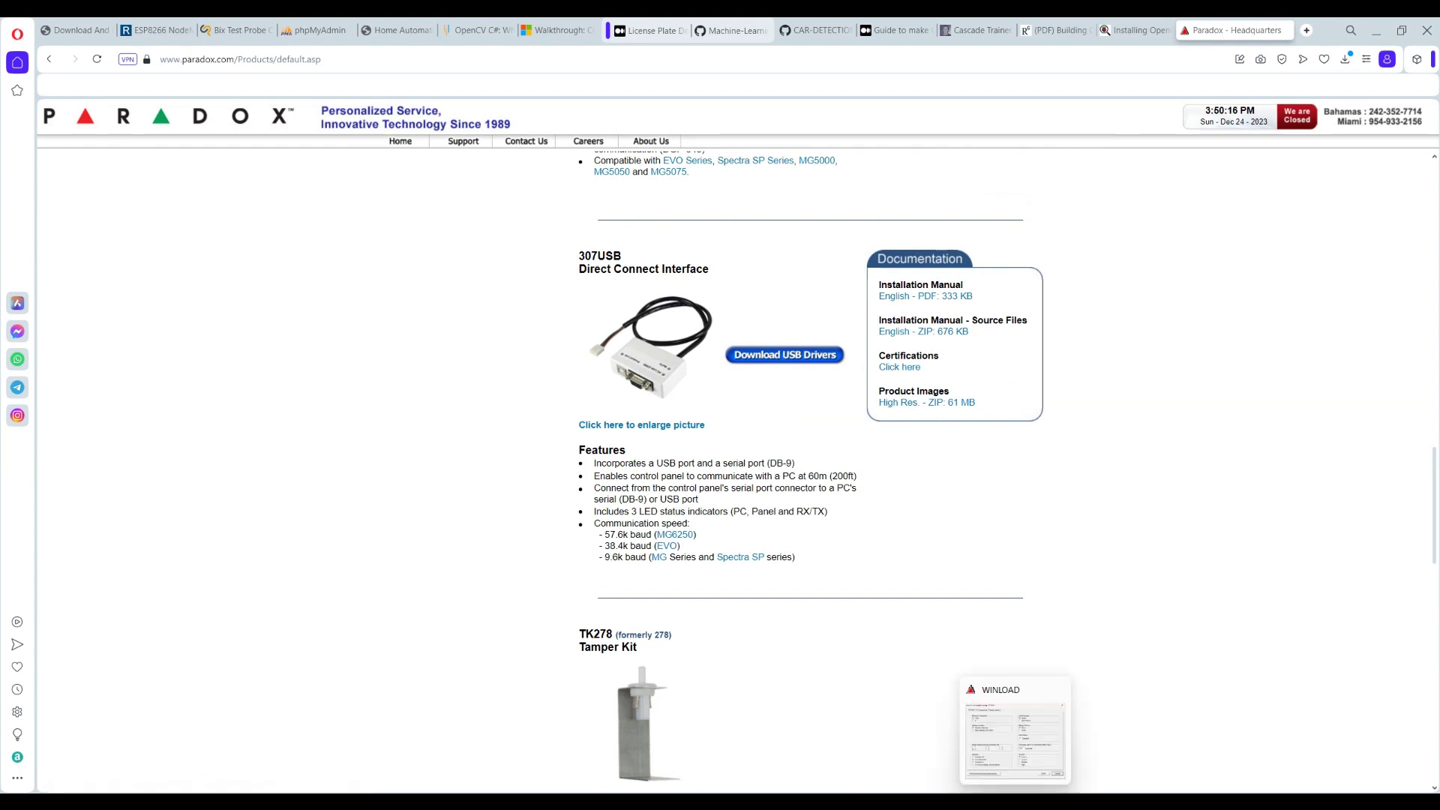
Open Device Manager and confirm USB Serial Port is COM8 under Ports (COM & LPT), matching WinLoad.
{"action": "left_click", "coordinate": [1016, 731]}
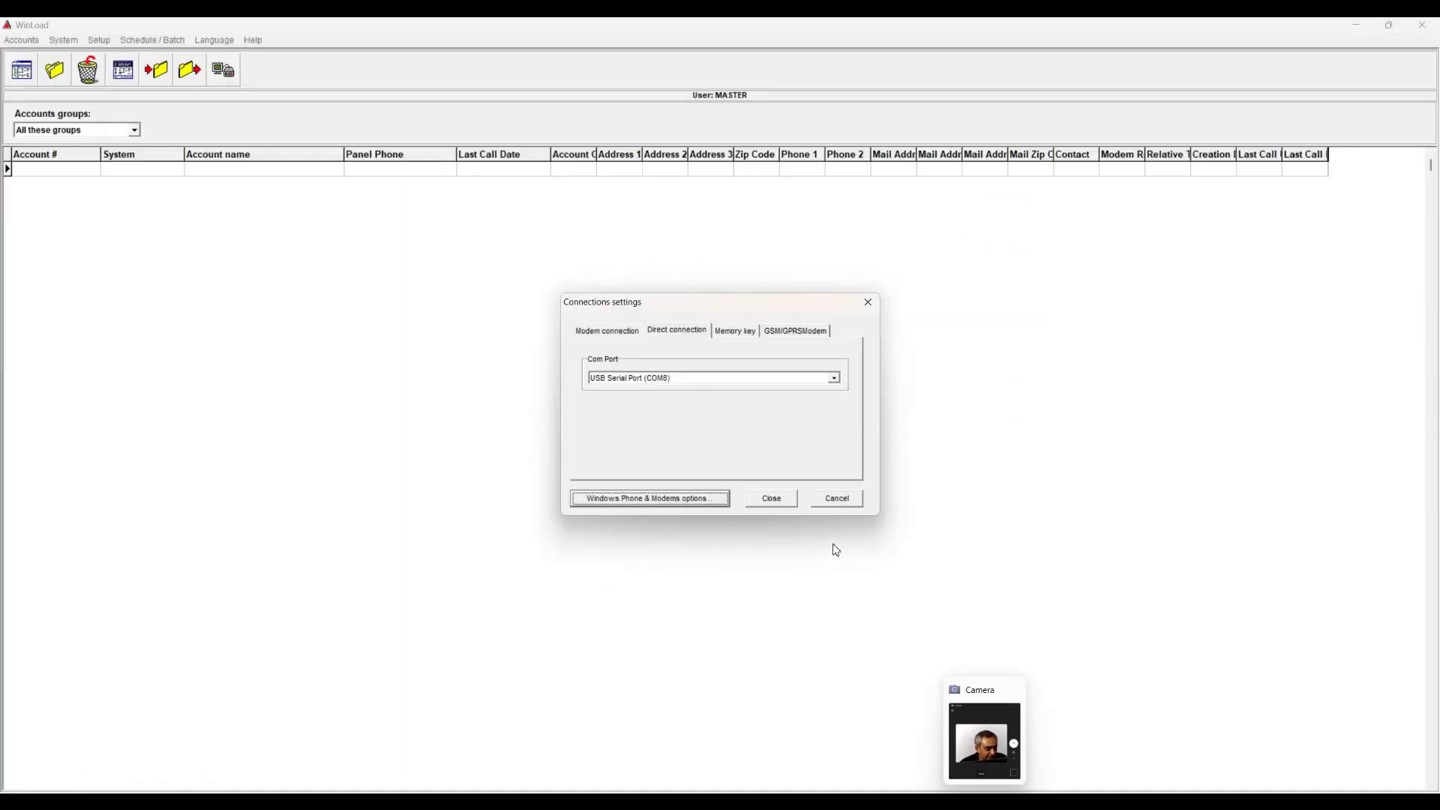
{"action": "key", "text": "super"}
{"action": "type", "text": "device"}
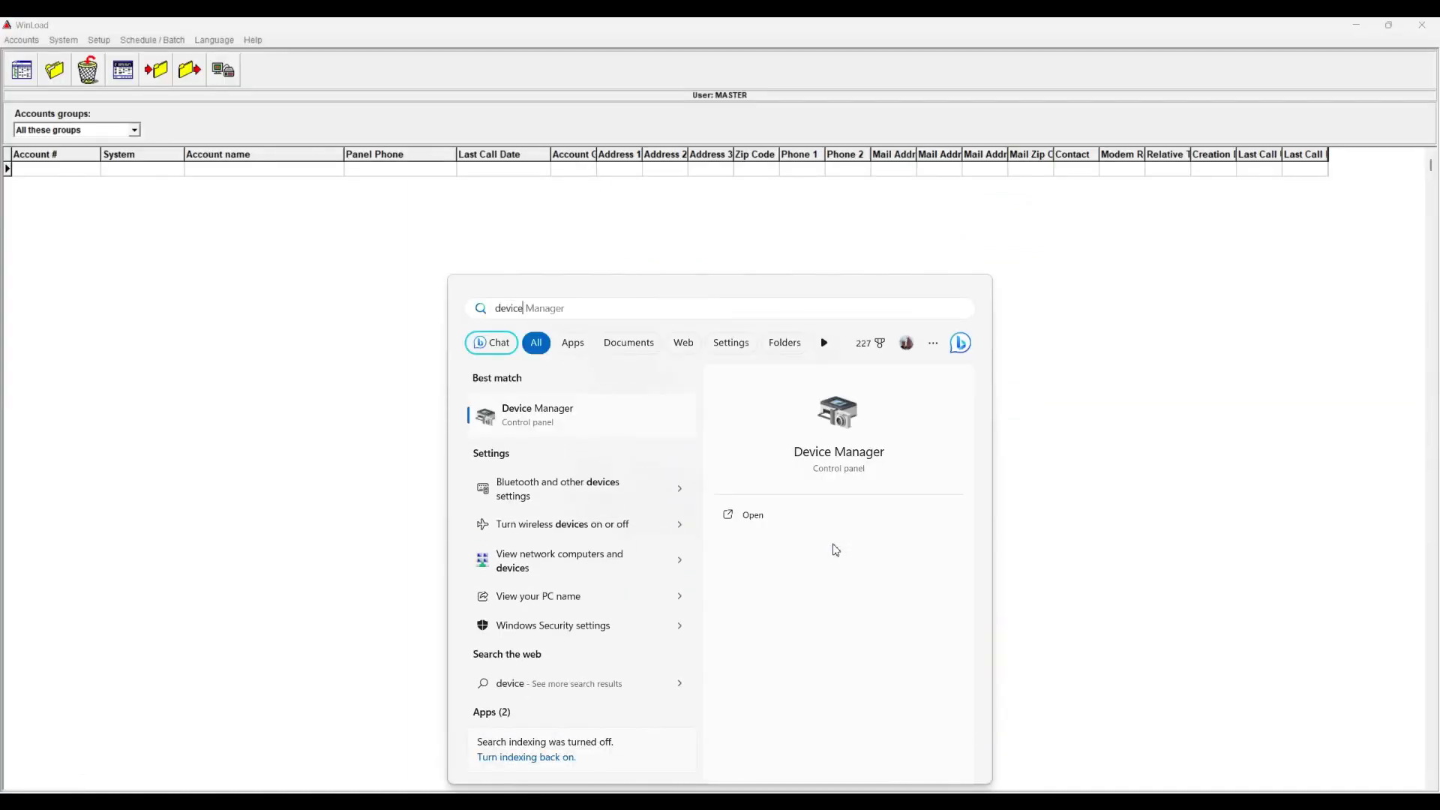
{"action": "key", "text": "Return"}
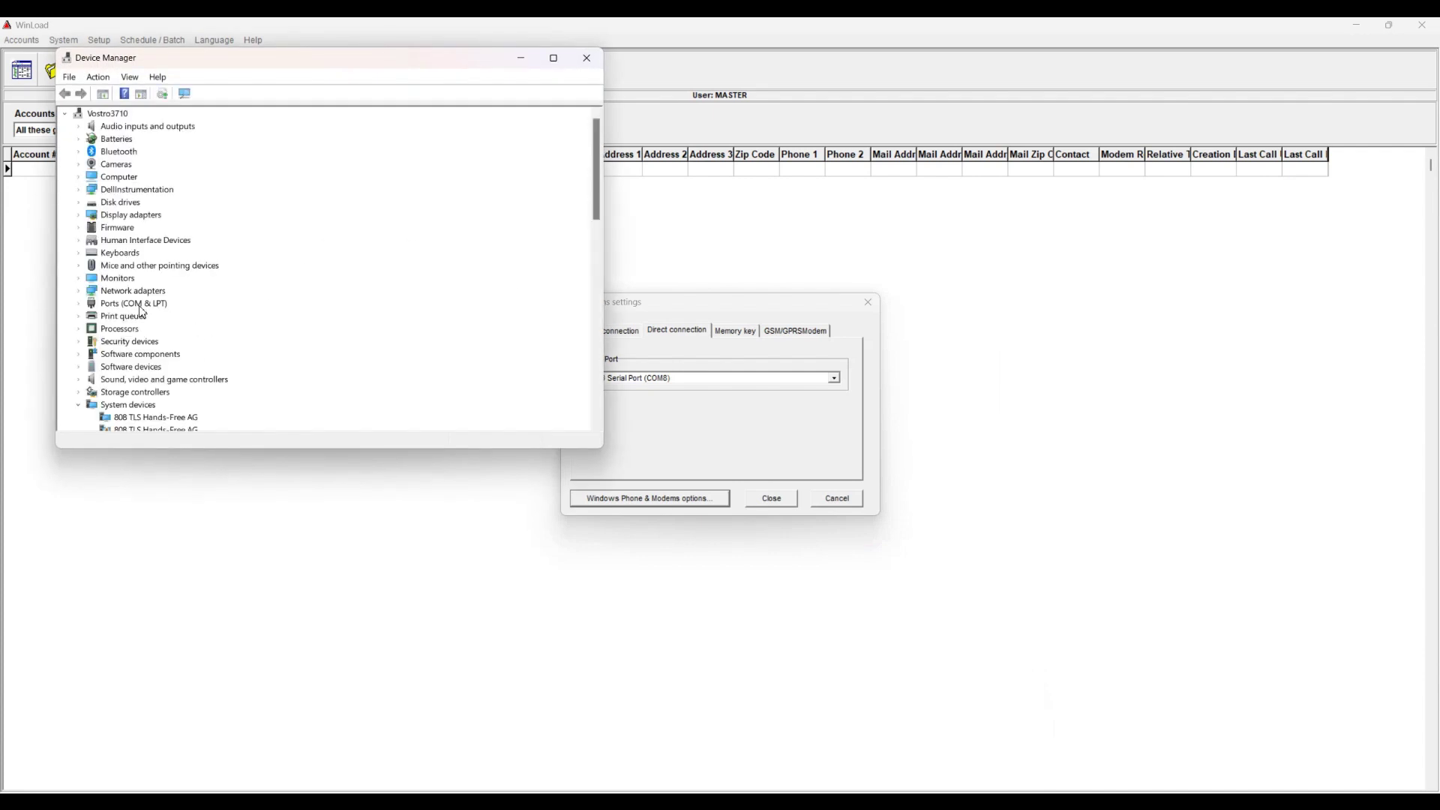
{"action": "double_click", "coordinate": [141, 305]}
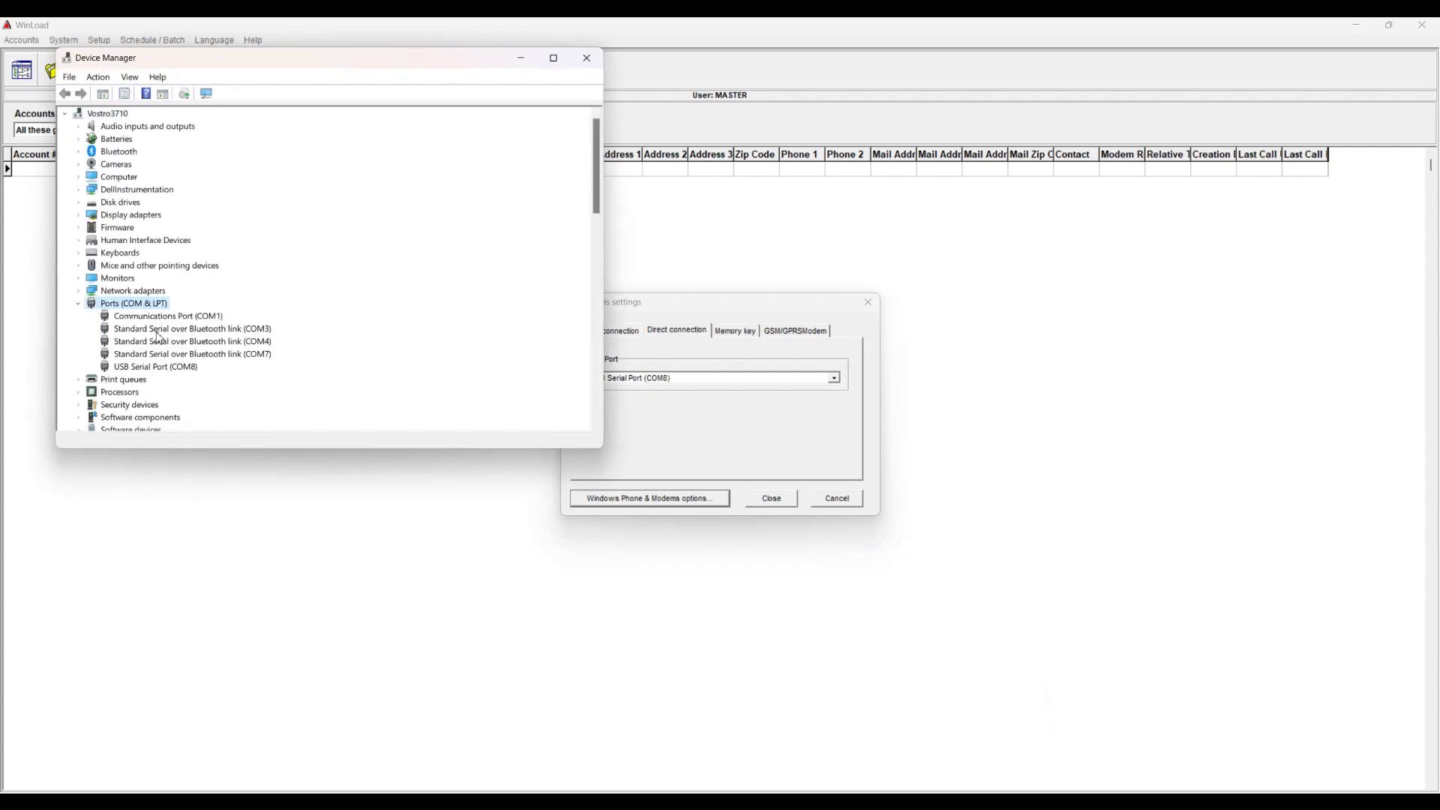
{"action": "left_click", "coordinate": [122, 368]}
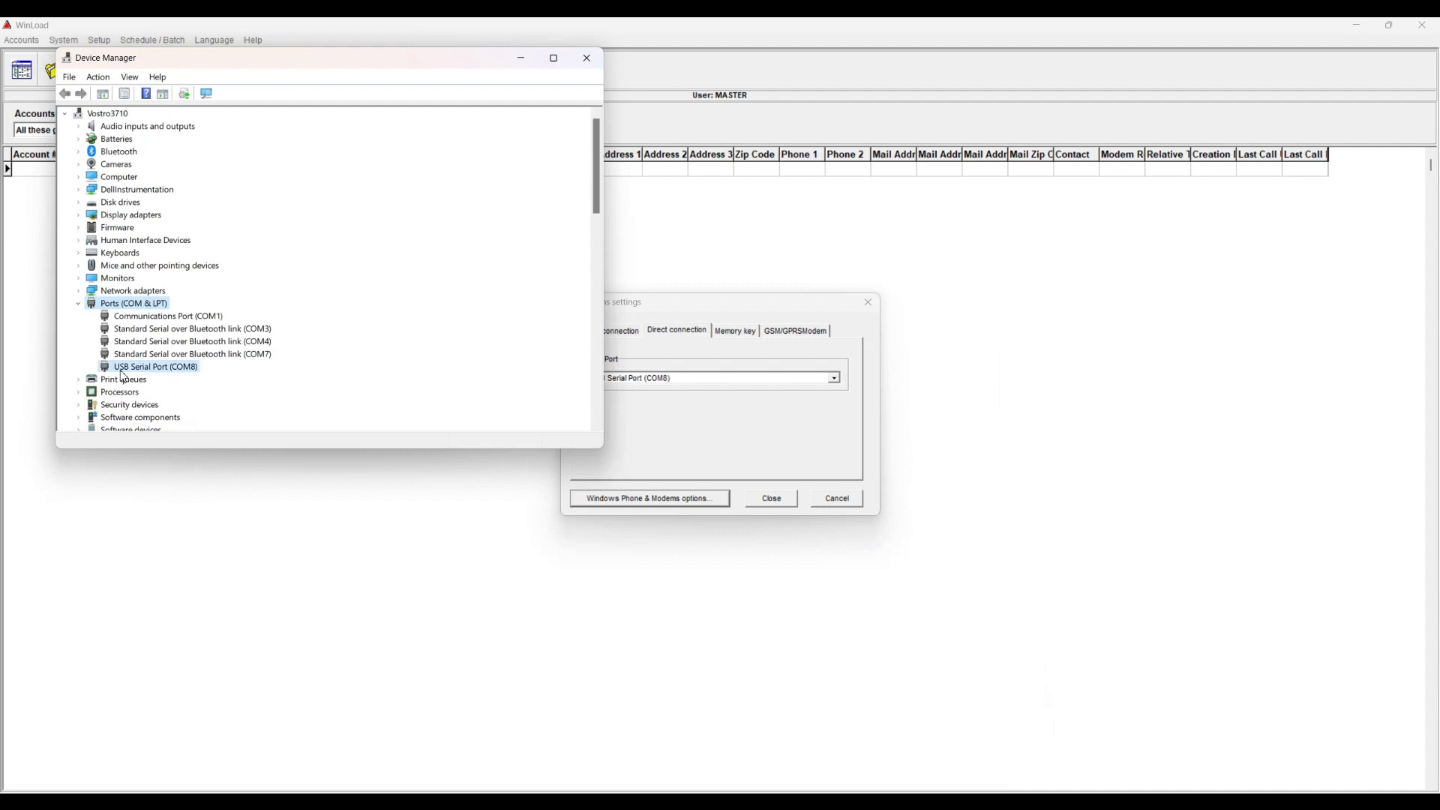
{"action": "left_click", "coordinate": [641, 391]}
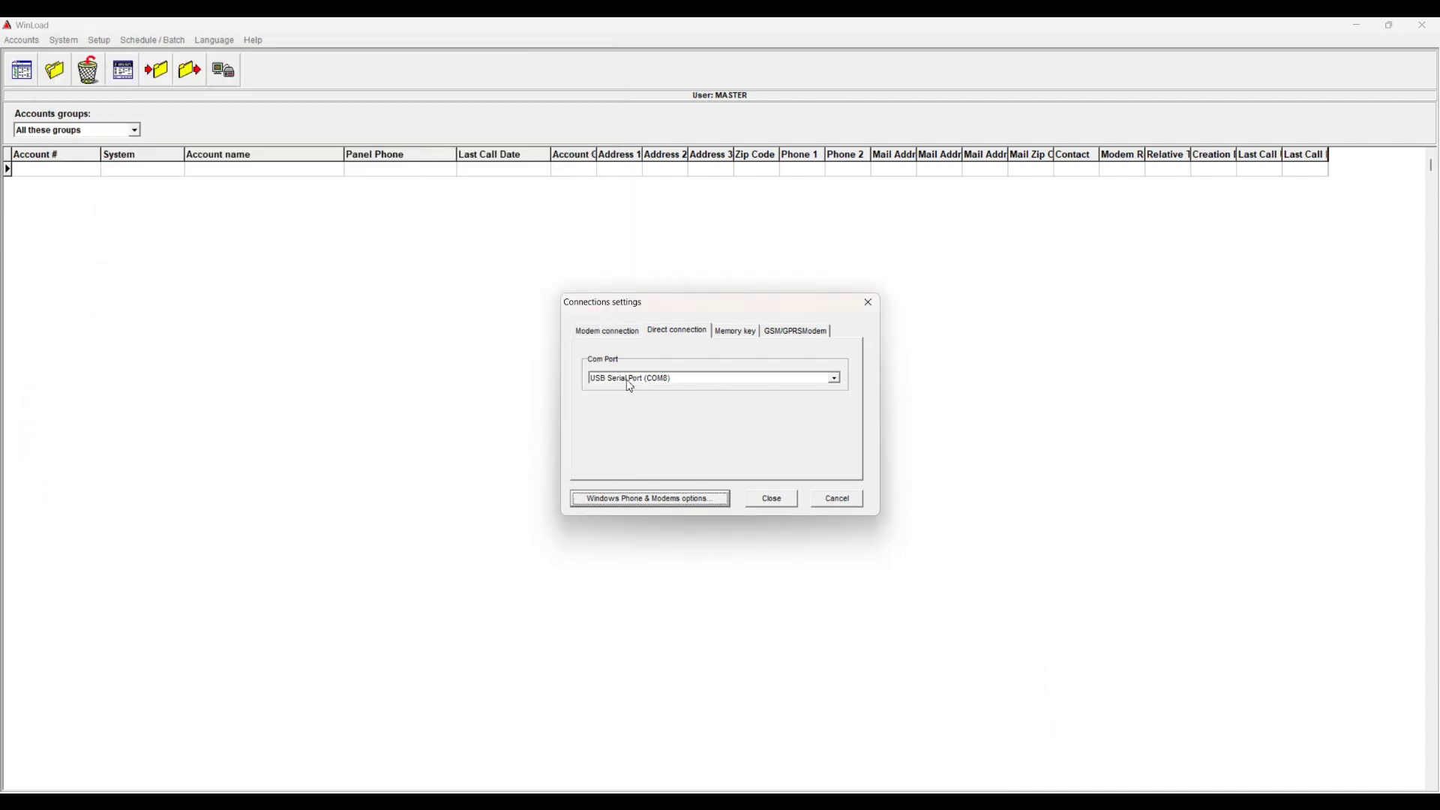
{"action": "key", "text": "alt+Tab"}
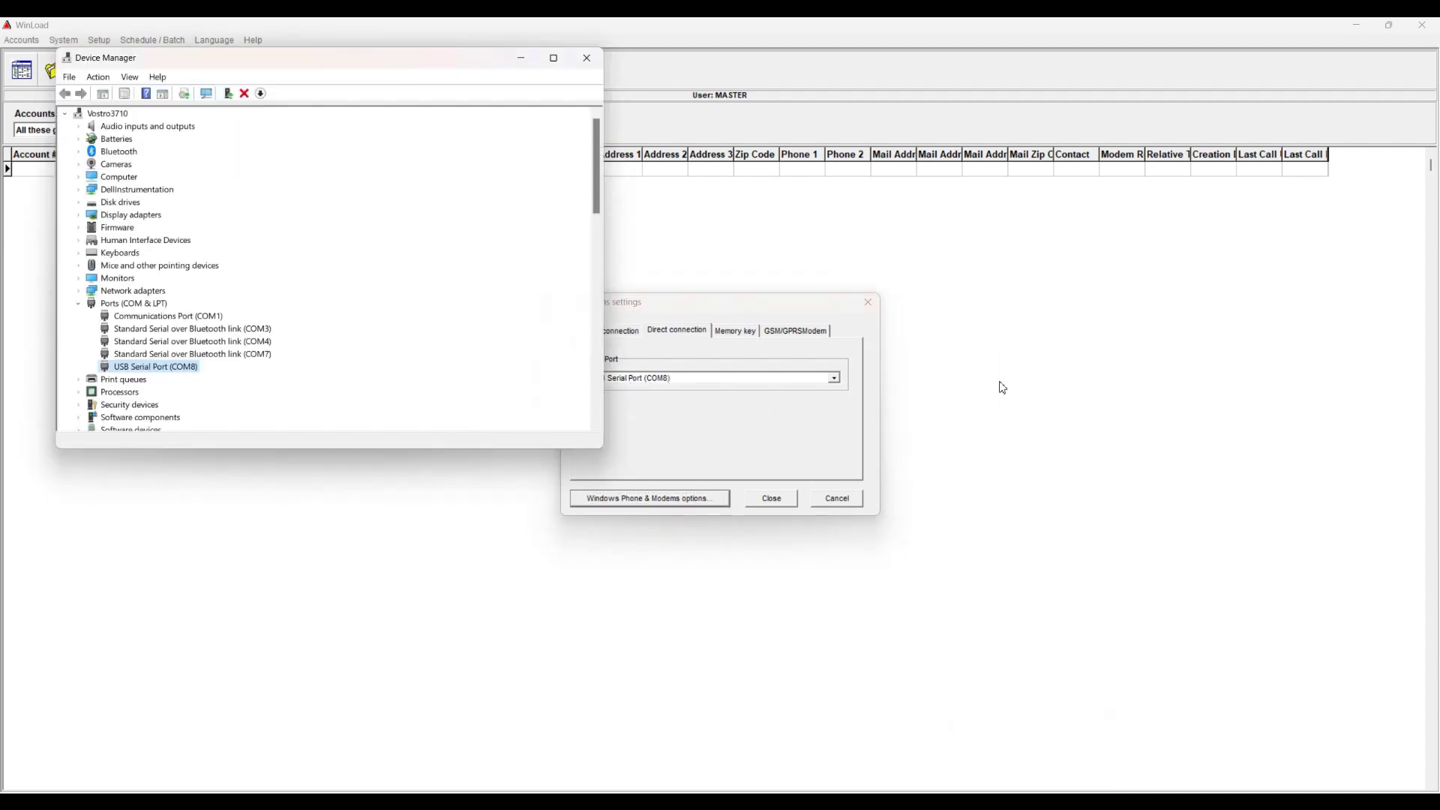
Close Device Manager, keep the direct connection Com Port on USB Serial Port (COM8), and close Connections.
{"action": "left_click", "coordinate": [587, 60]}
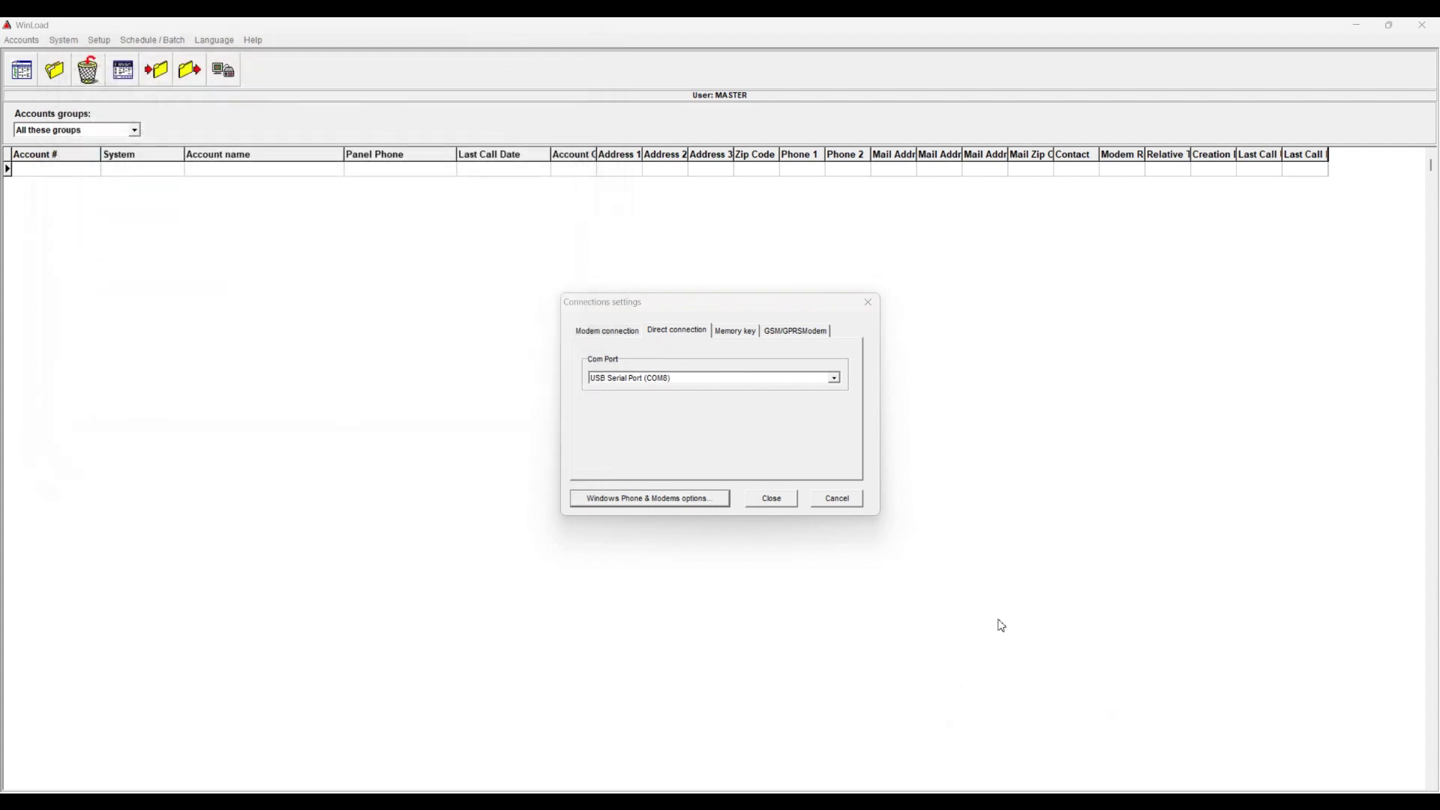
{"action": "left_click", "coordinate": [676, 386]}
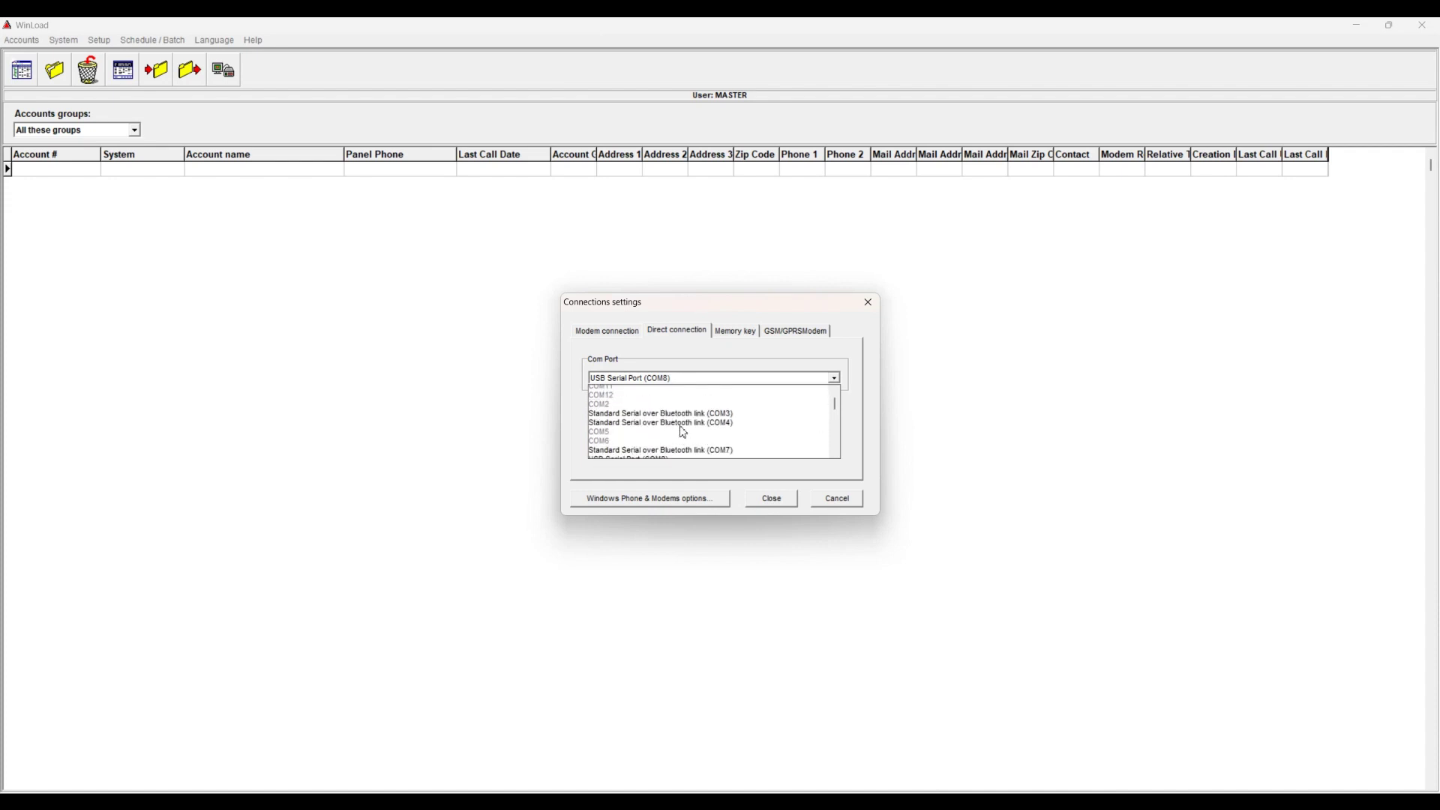
{"action": "left_click", "coordinate": [675, 419]}
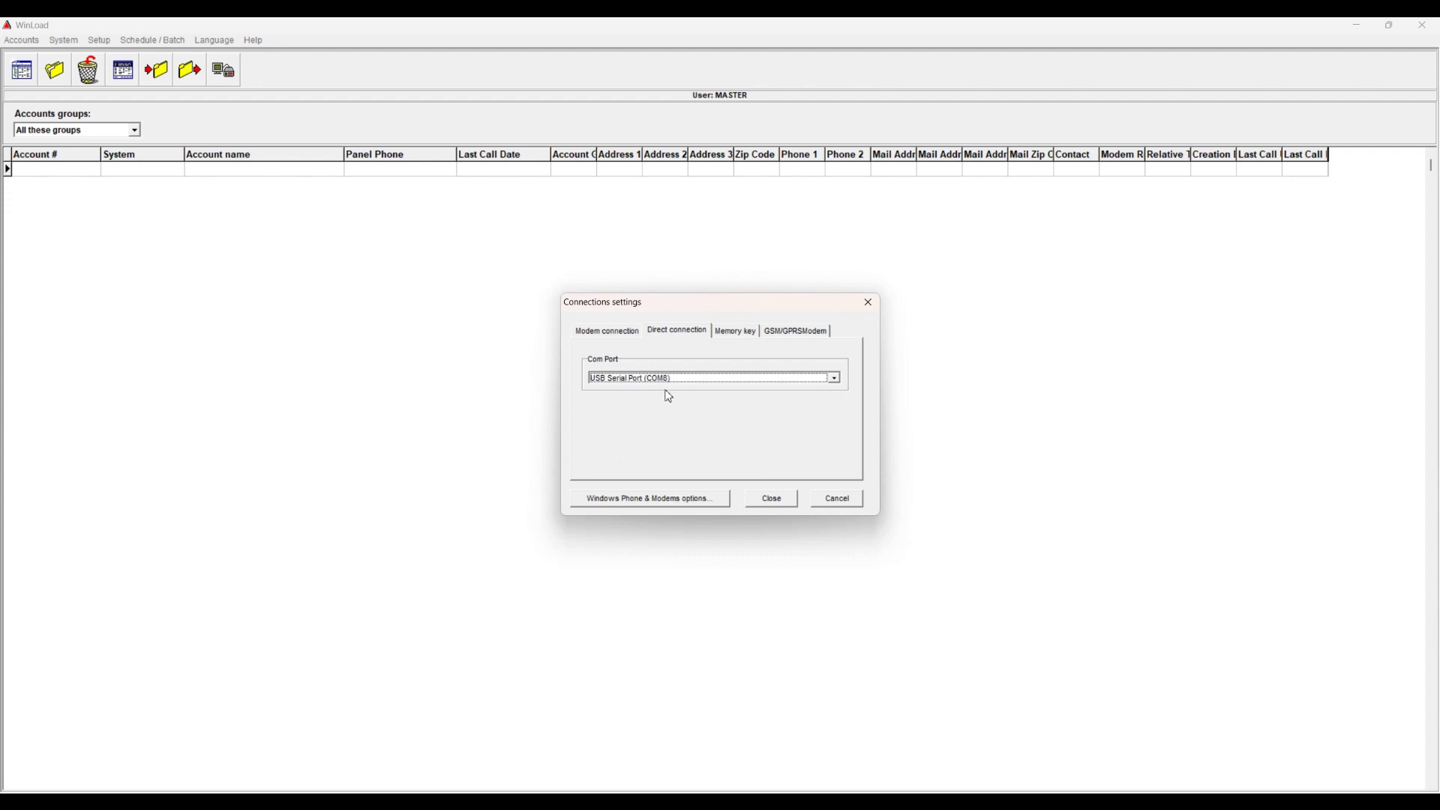
{"action": "left_click", "coordinate": [768, 500]}
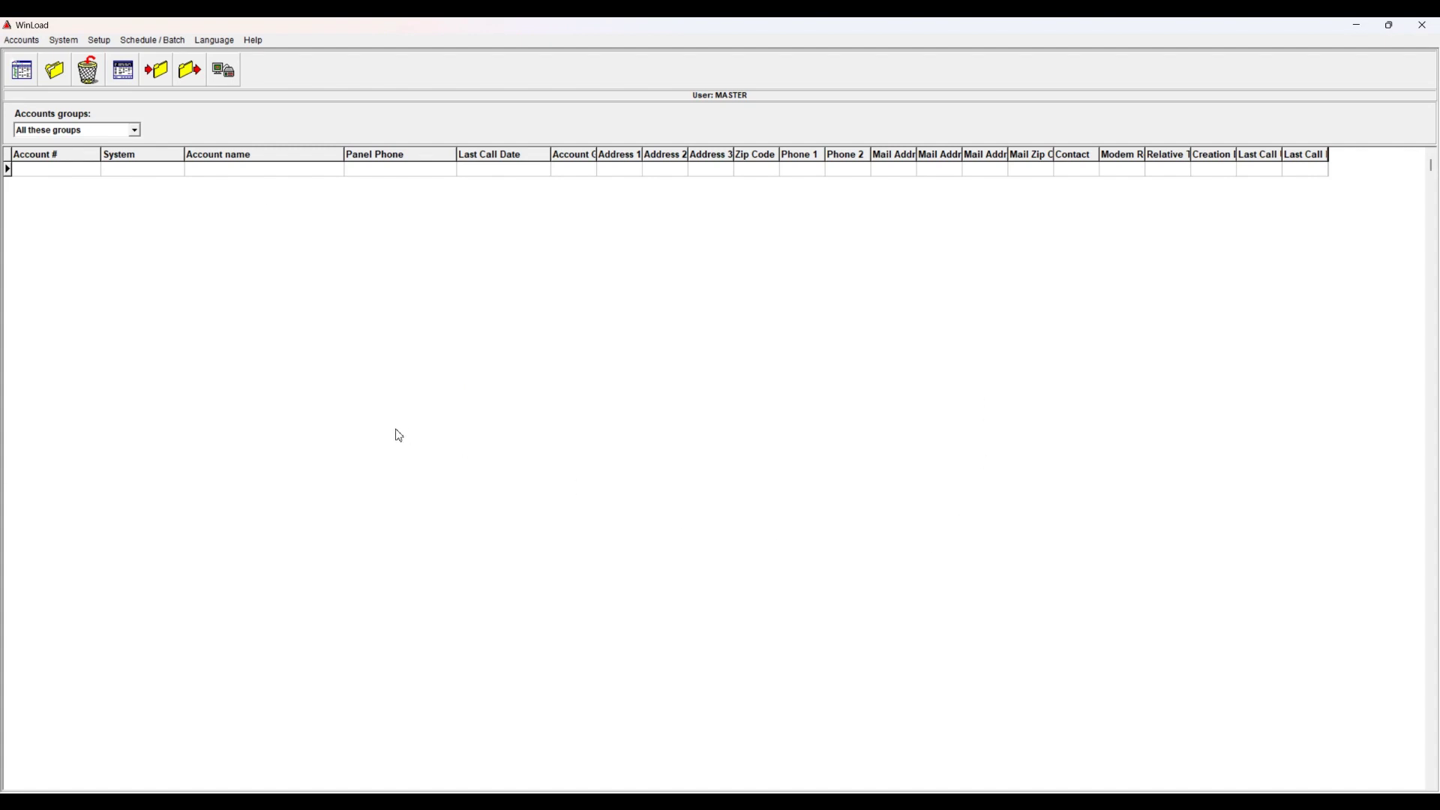
Reopen Connections and verify the Direct connection Com Port is still USB Serial Port (COM8).
{"action": "left_click", "coordinate": [111, 47]}
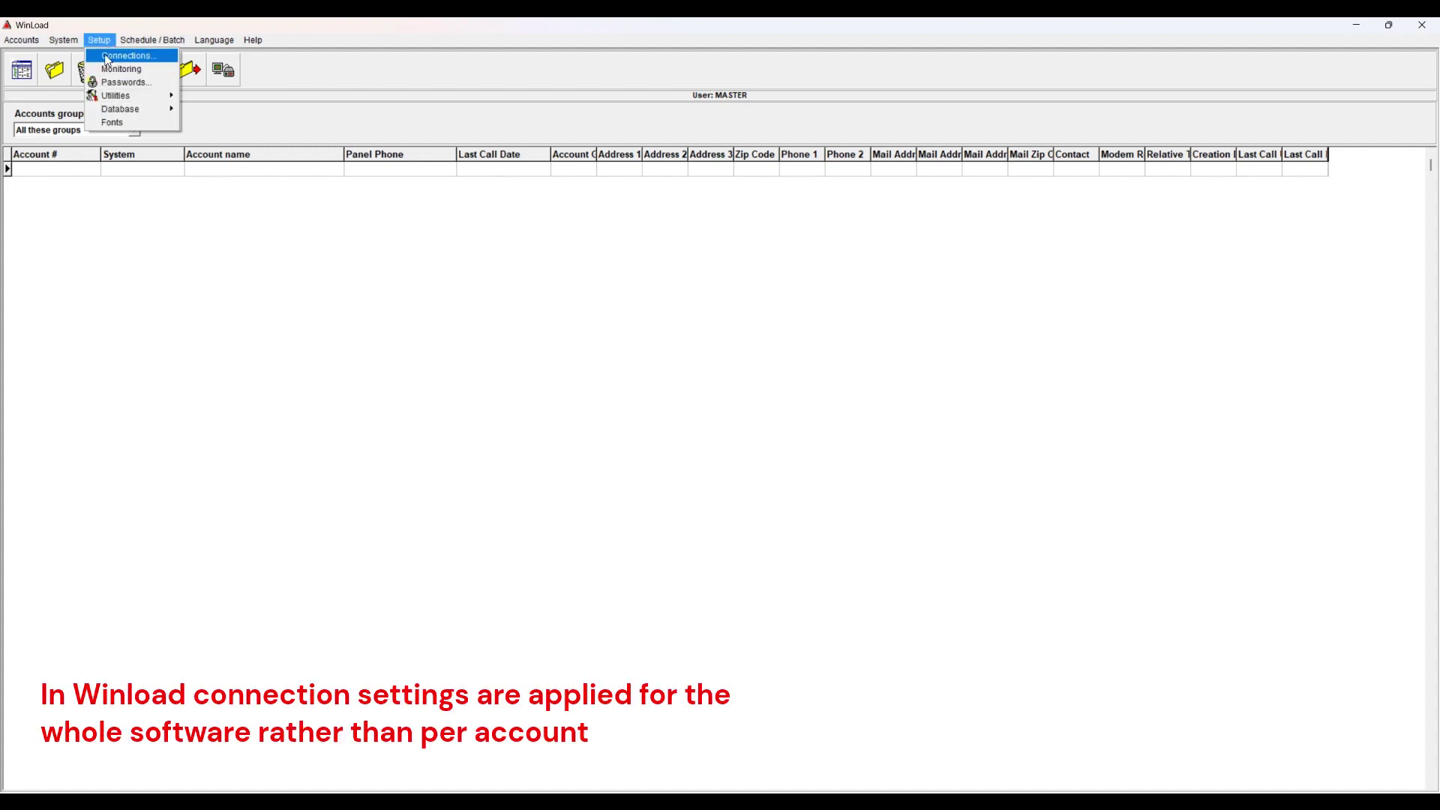
{"action": "left_click", "coordinate": [107, 55]}
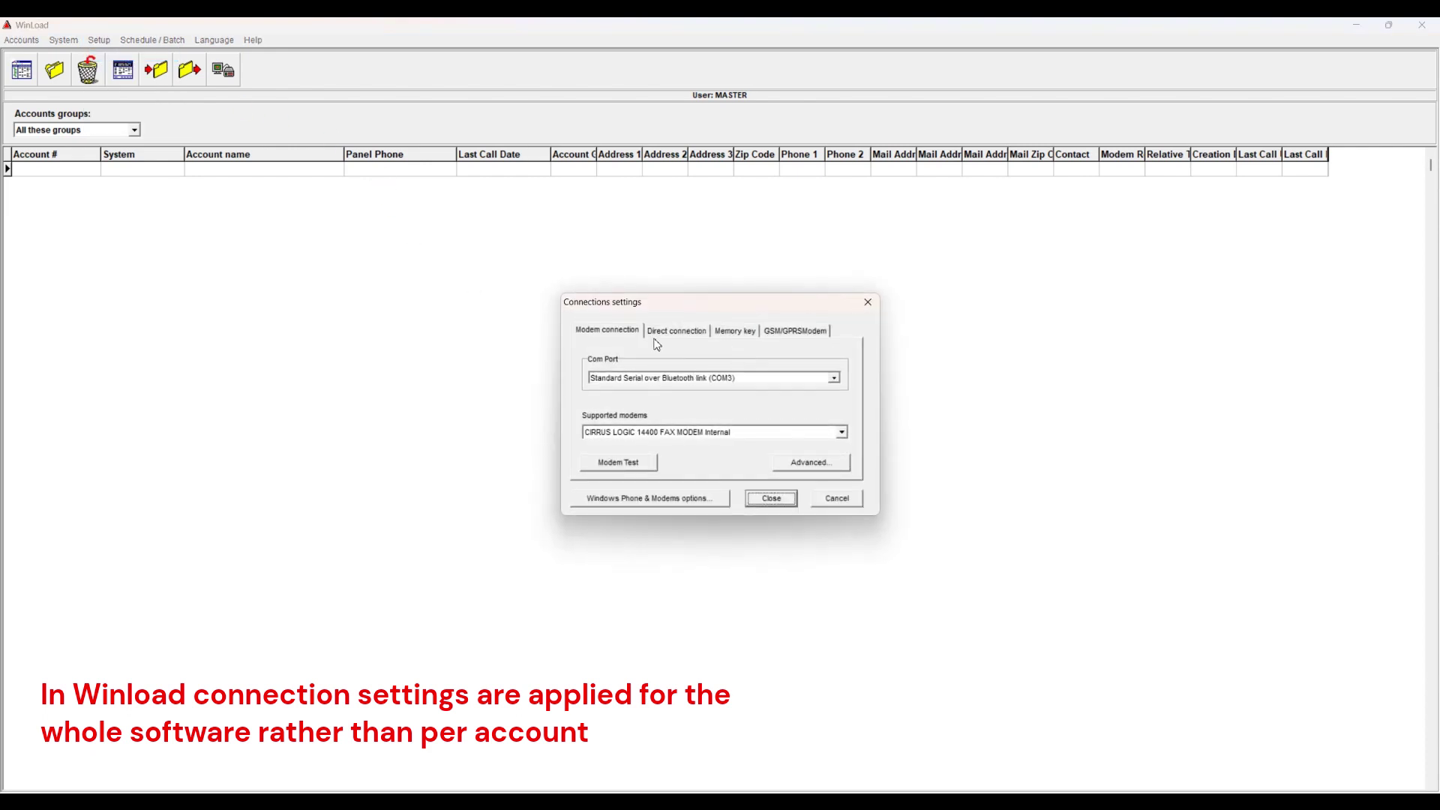
{"action": "left_click", "coordinate": [657, 335]}
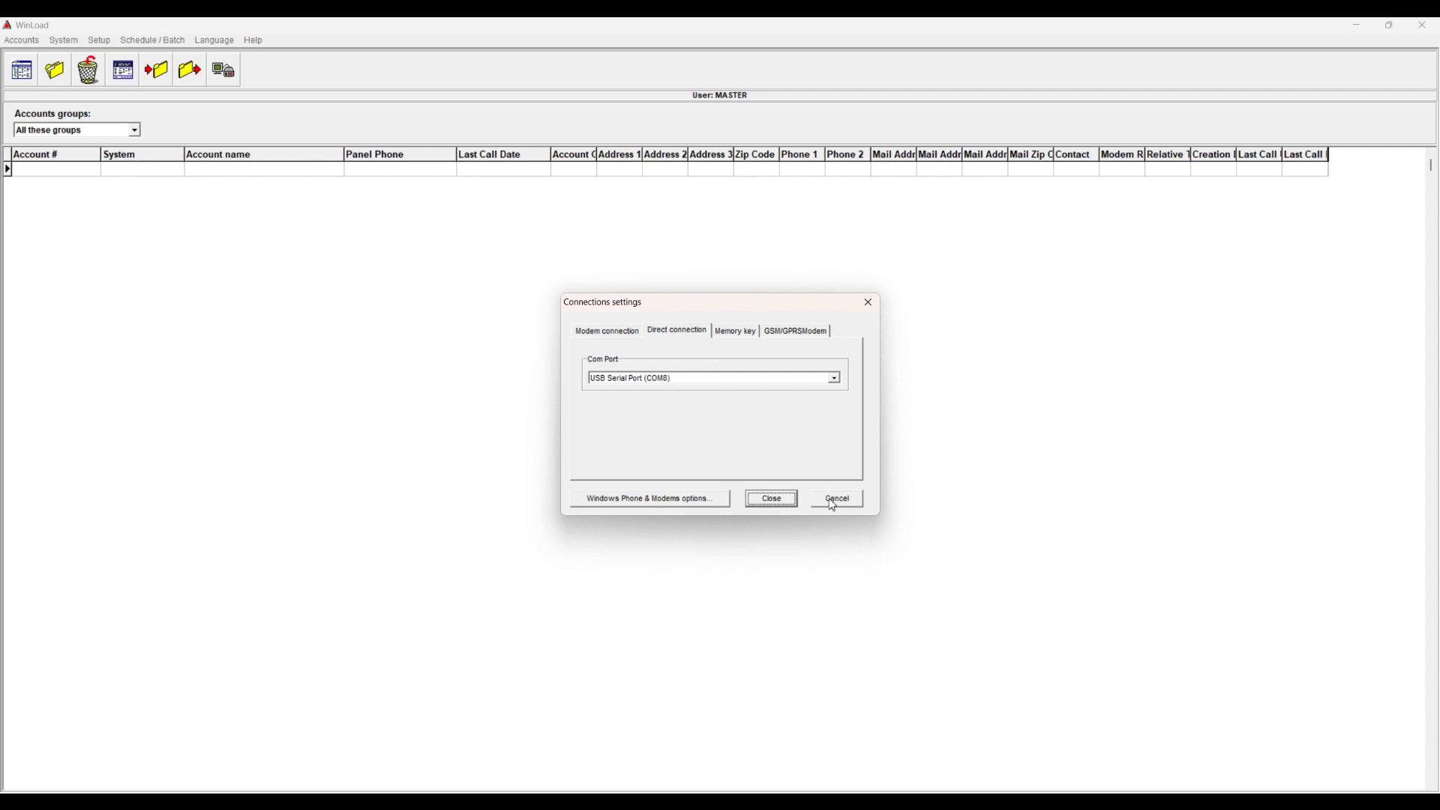
{"action": "left_click", "coordinate": [633, 387]}
{"action": "left_click", "coordinate": [633, 399]}
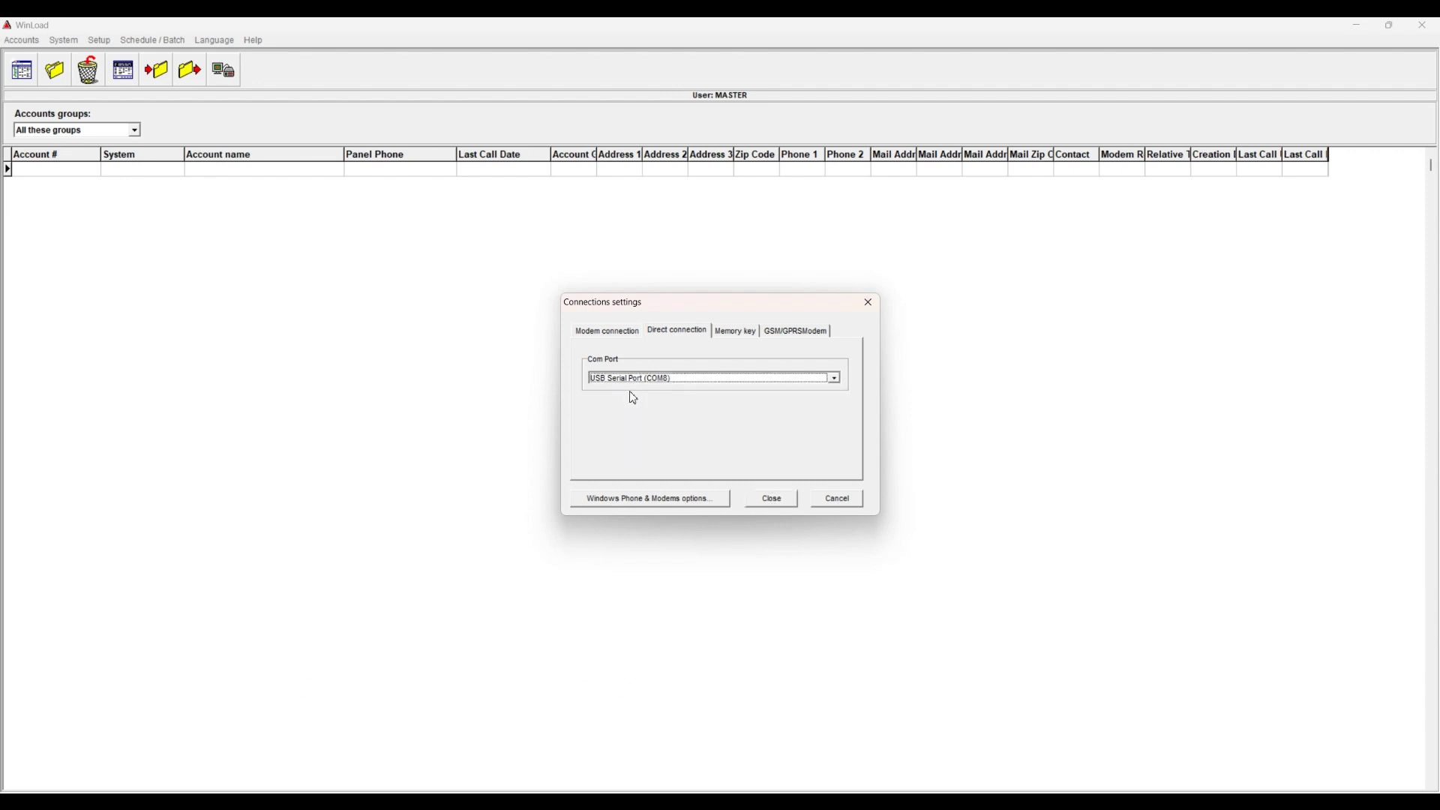
{"action": "left_click", "coordinate": [780, 498]}
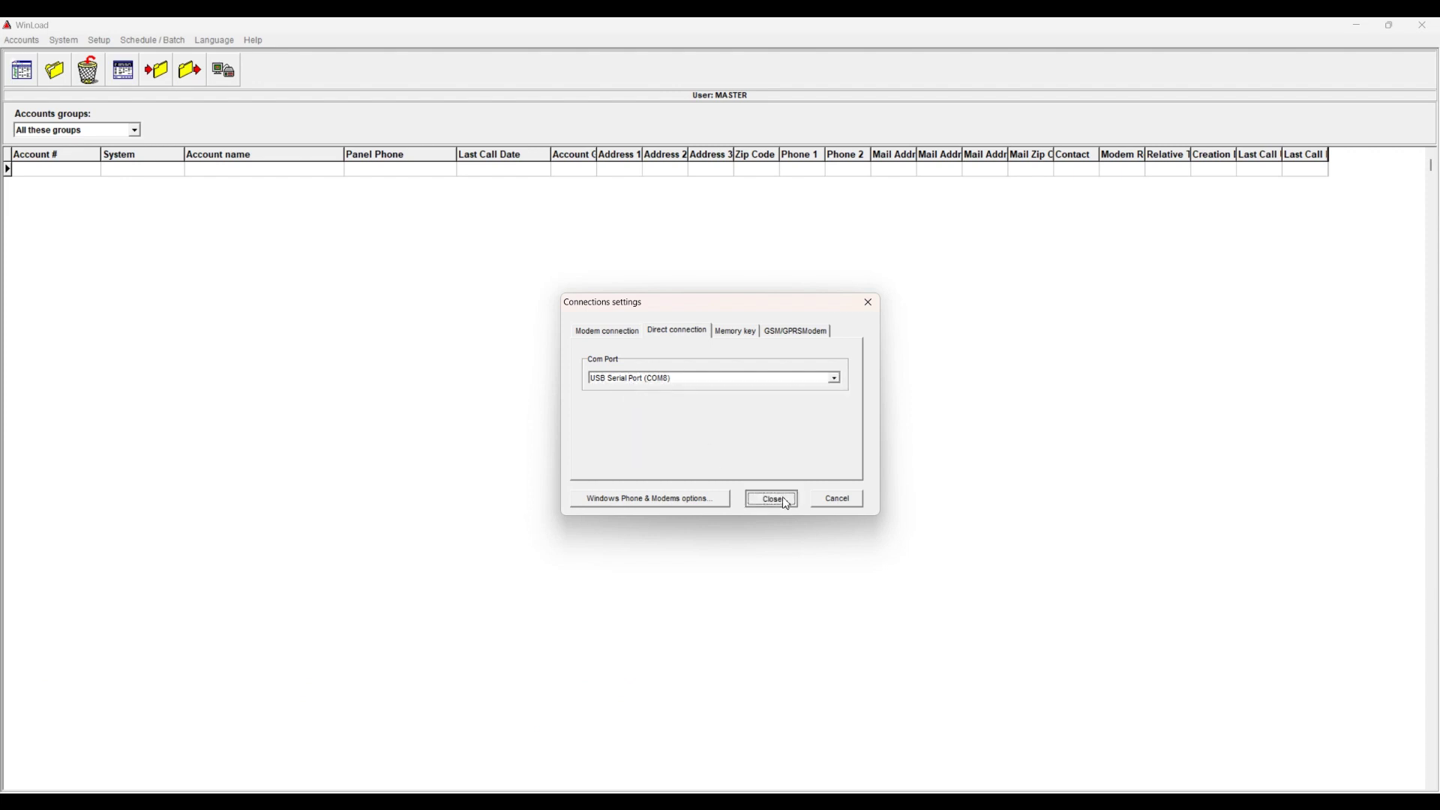
{"action": "left_click", "coordinate": [103, 44]}
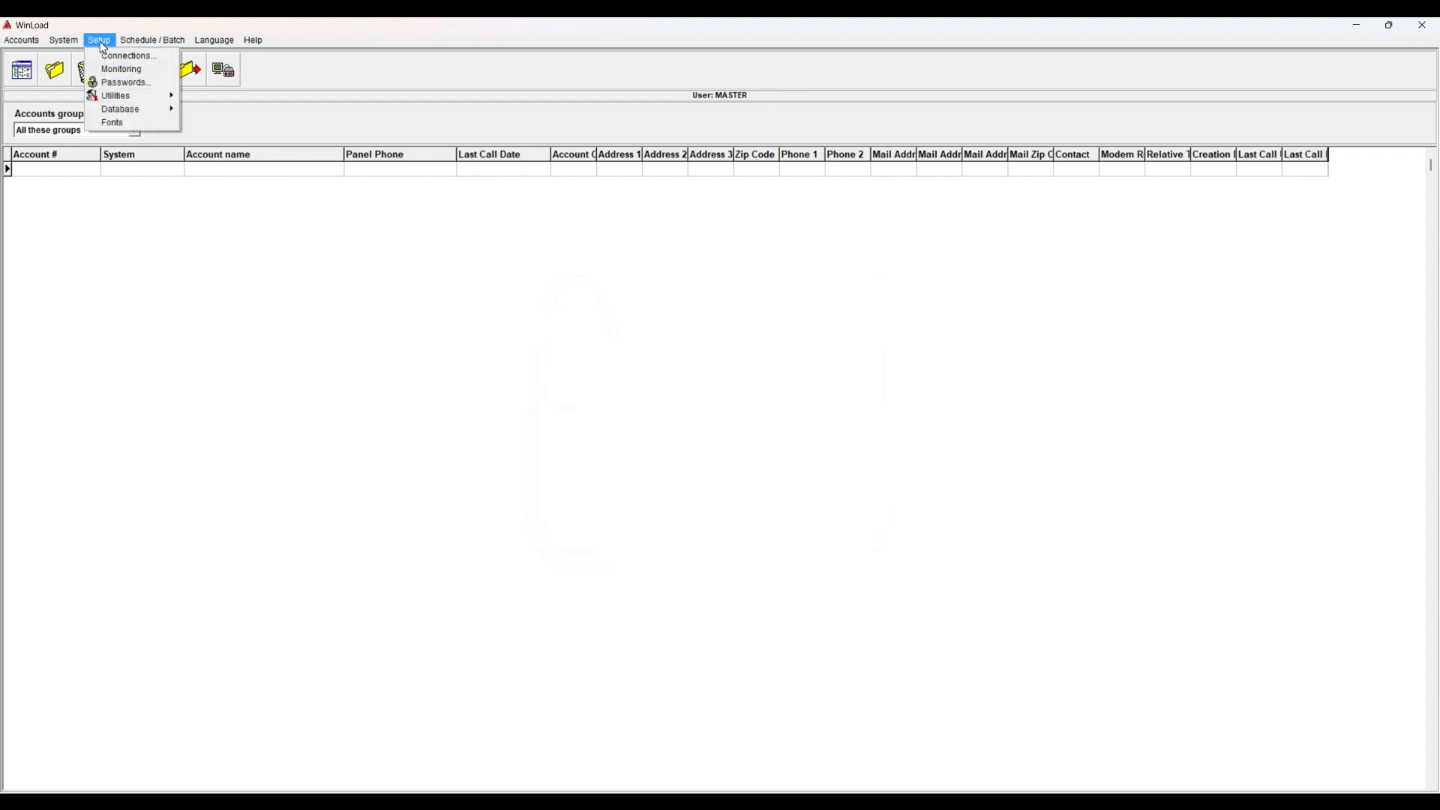
{"action": "left_click", "coordinate": [117, 84]}
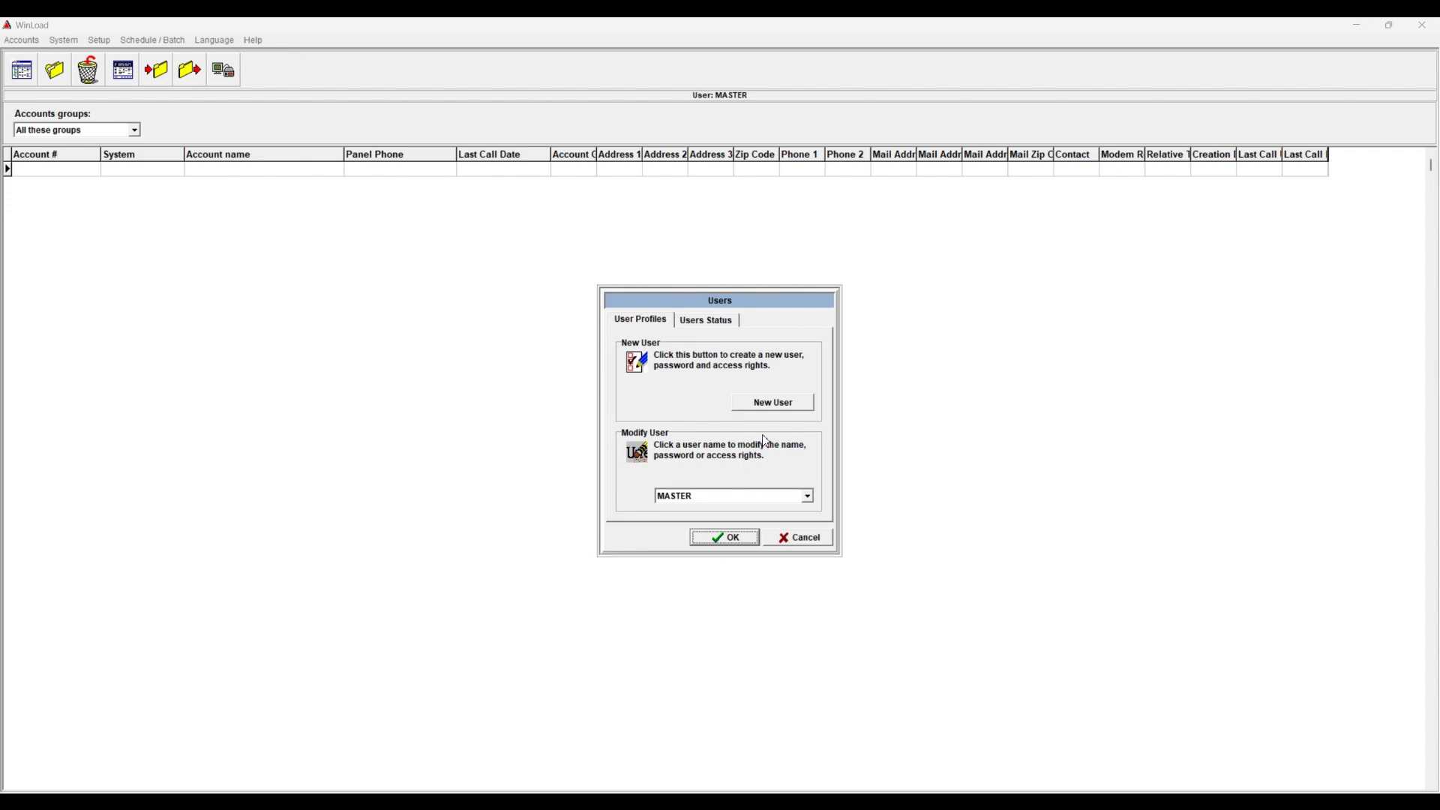
{"action": "left_click", "coordinate": [759, 405]}
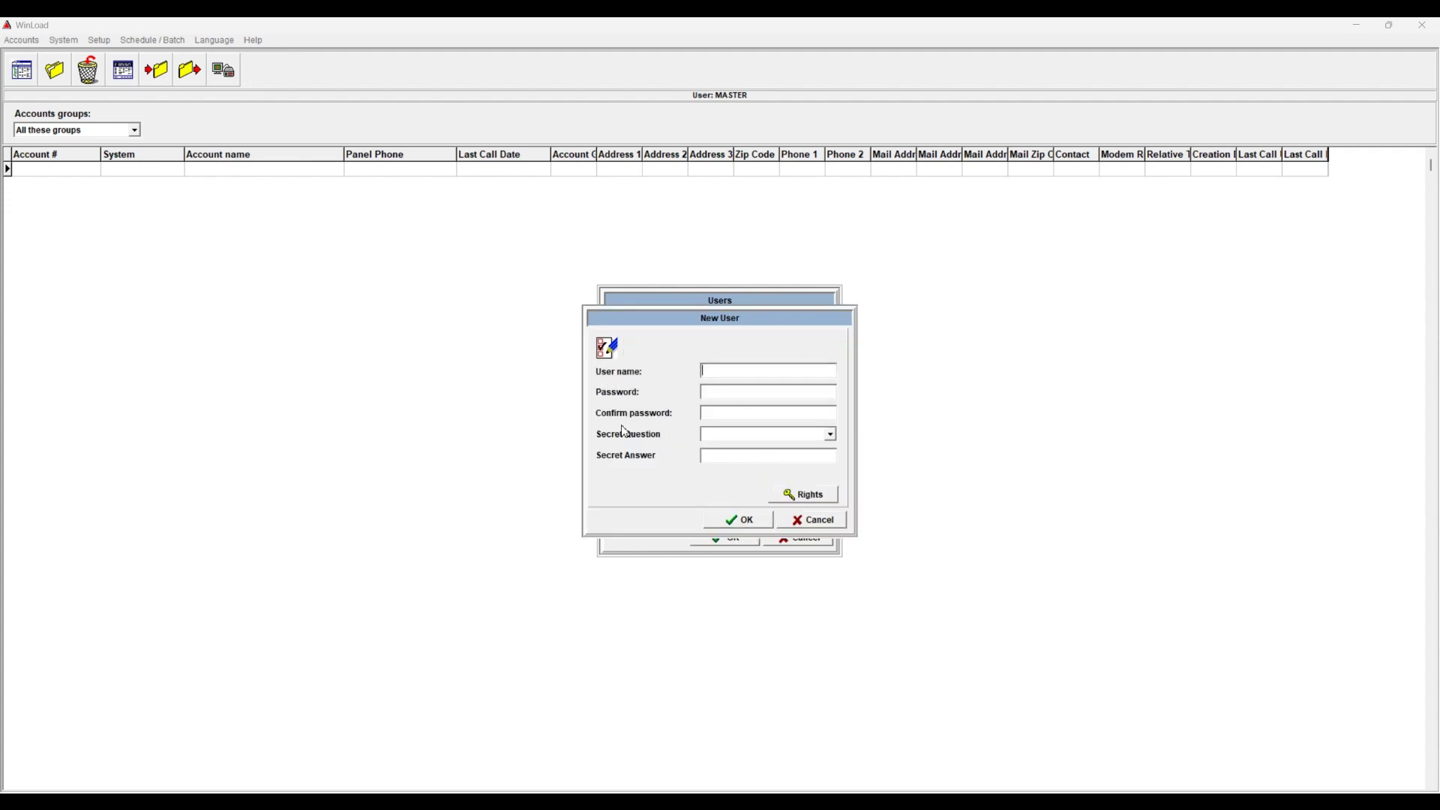
{"action": "left_click", "coordinate": [811, 523]}
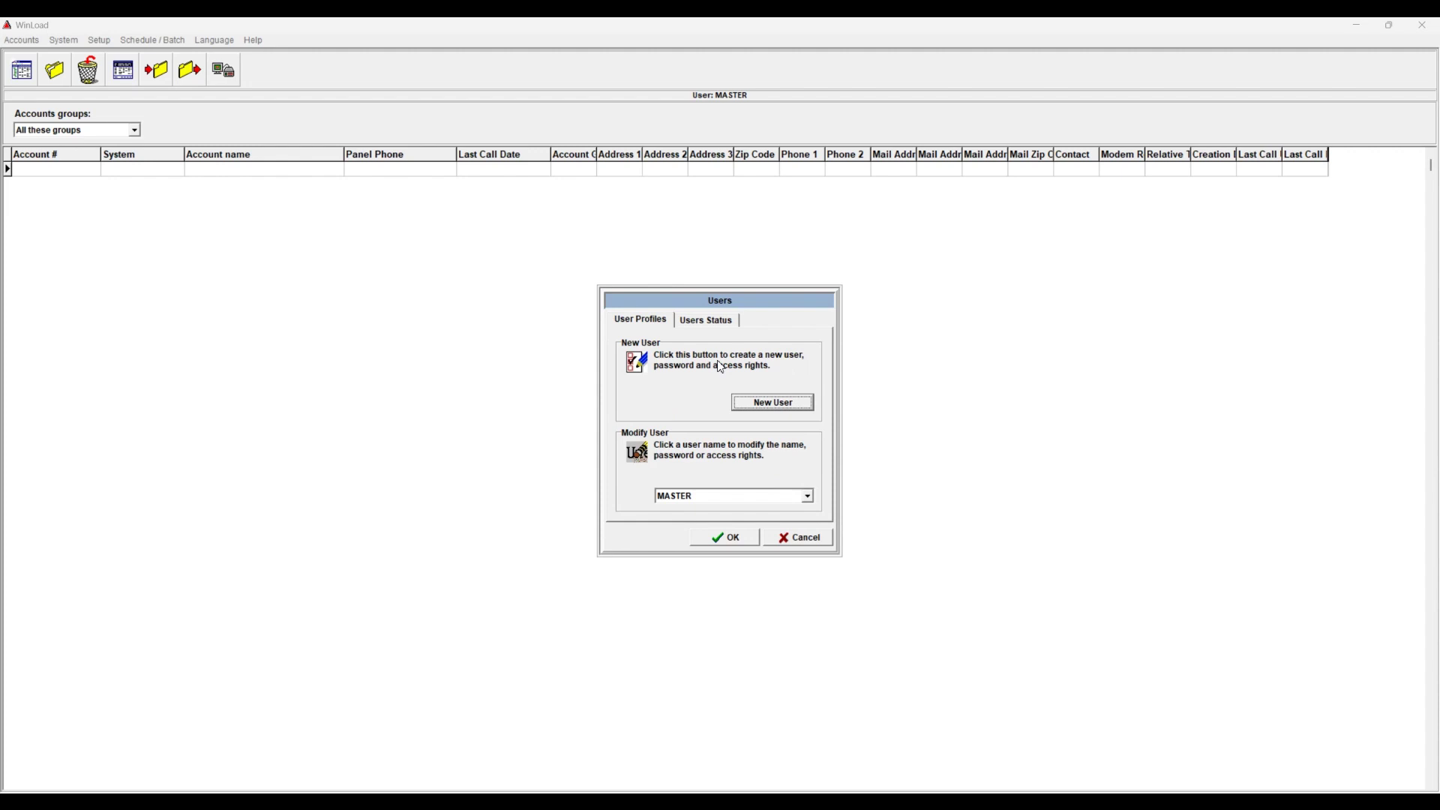
{"action": "left_click", "coordinate": [715, 333]}
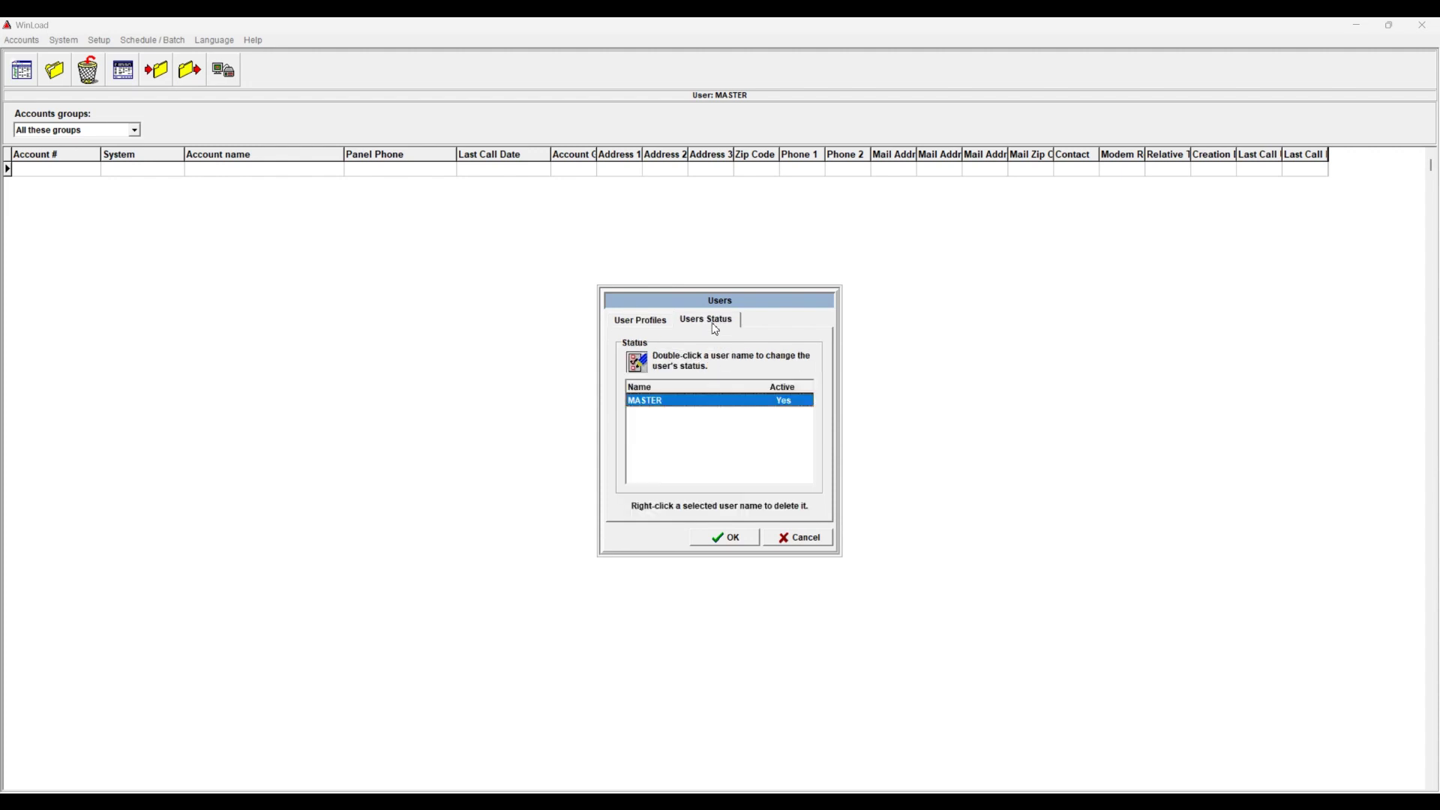
{"action": "left_click", "coordinate": [641, 325]}
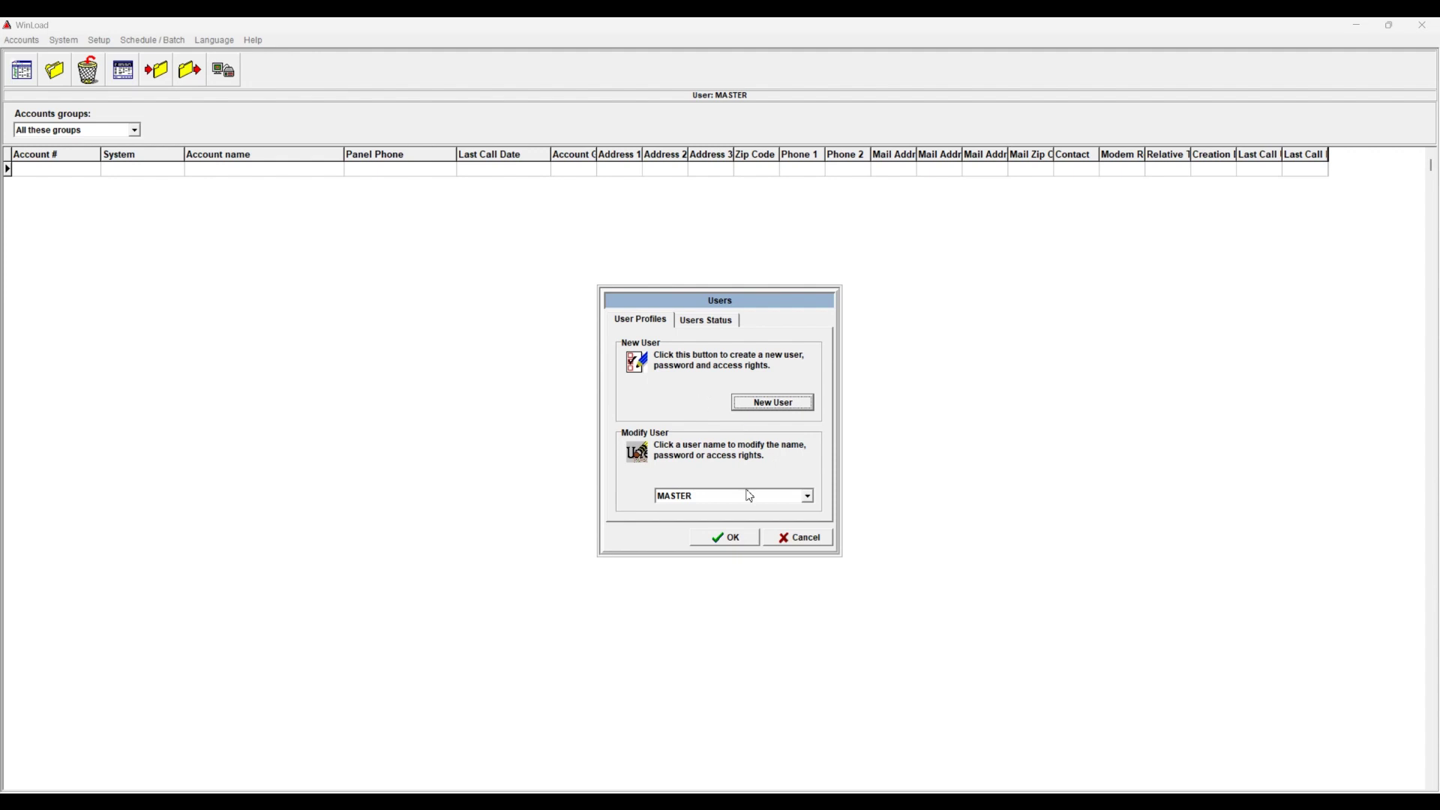
{"action": "left_click", "coordinate": [782, 546]}
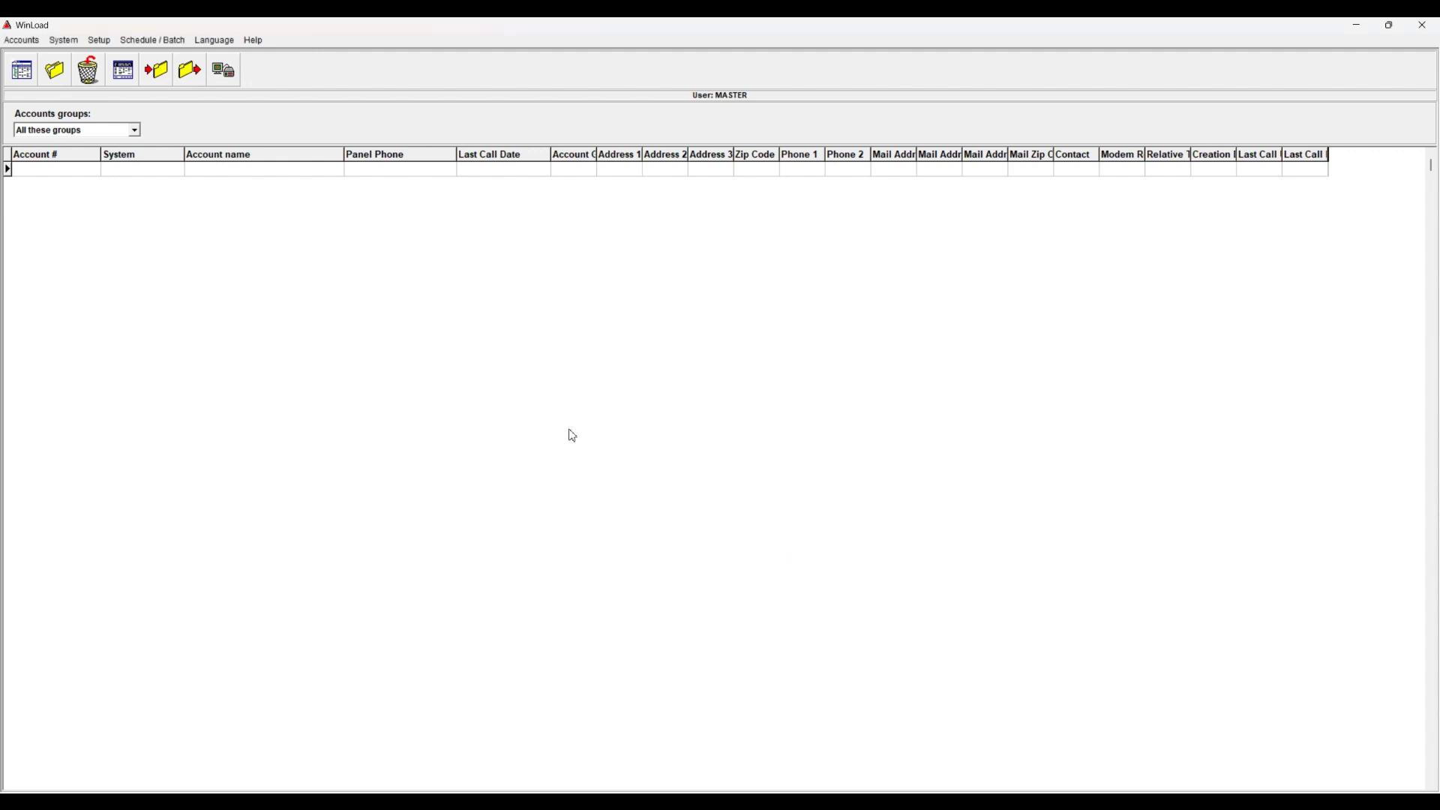
{"action": "left_click", "coordinate": [106, 44]}
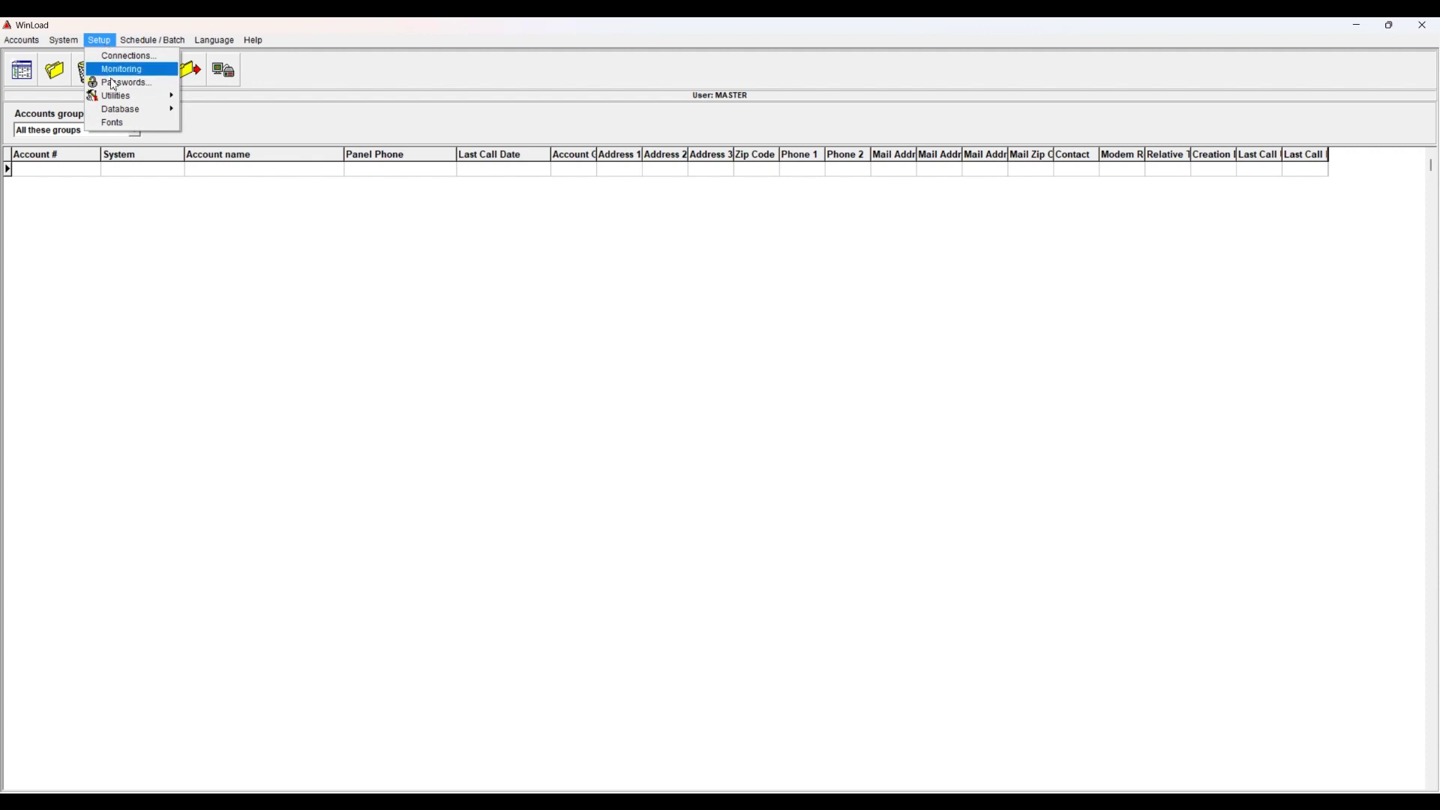
{"action": "mouse_move", "coordinate": [117, 96]}
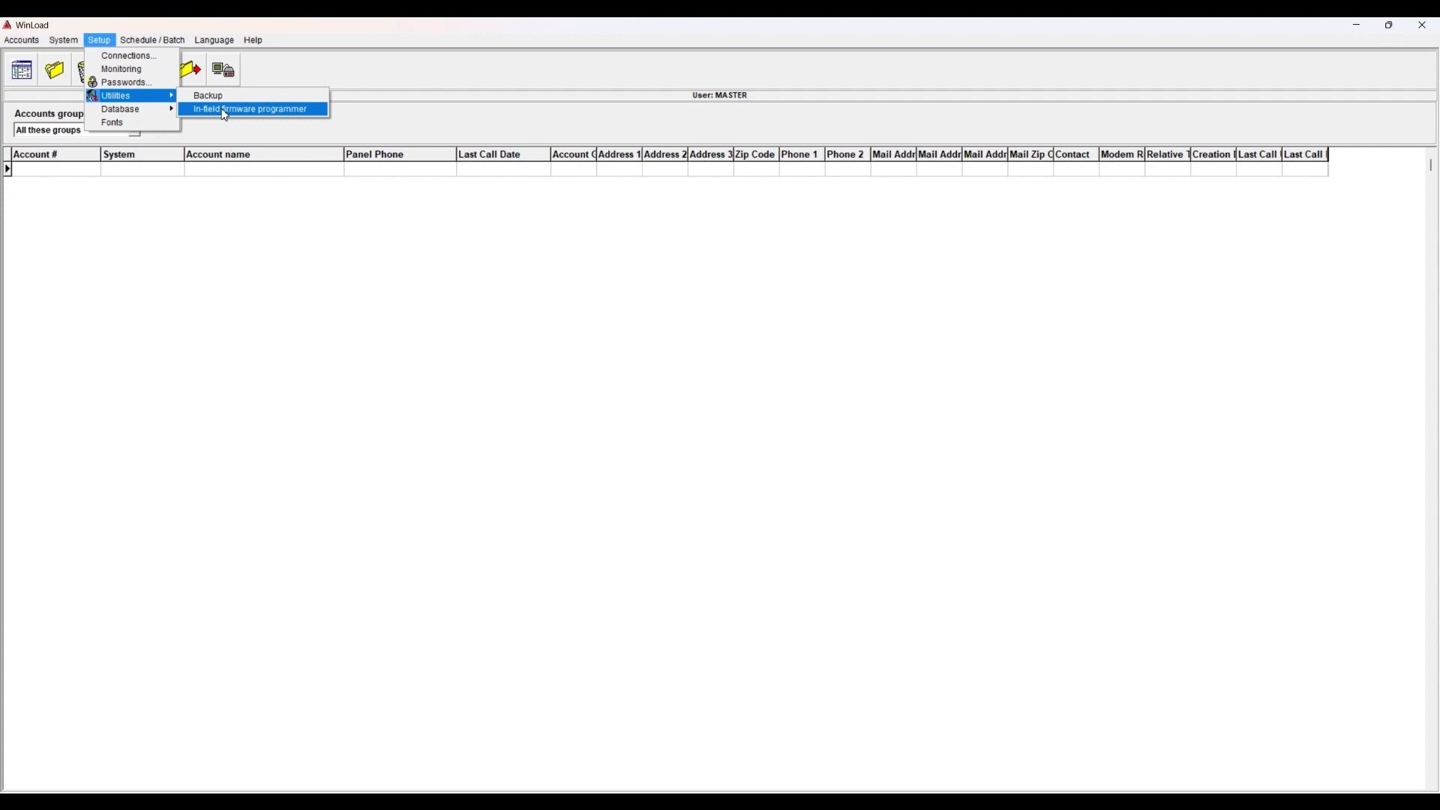
{"action": "left_click", "coordinate": [221, 110]}
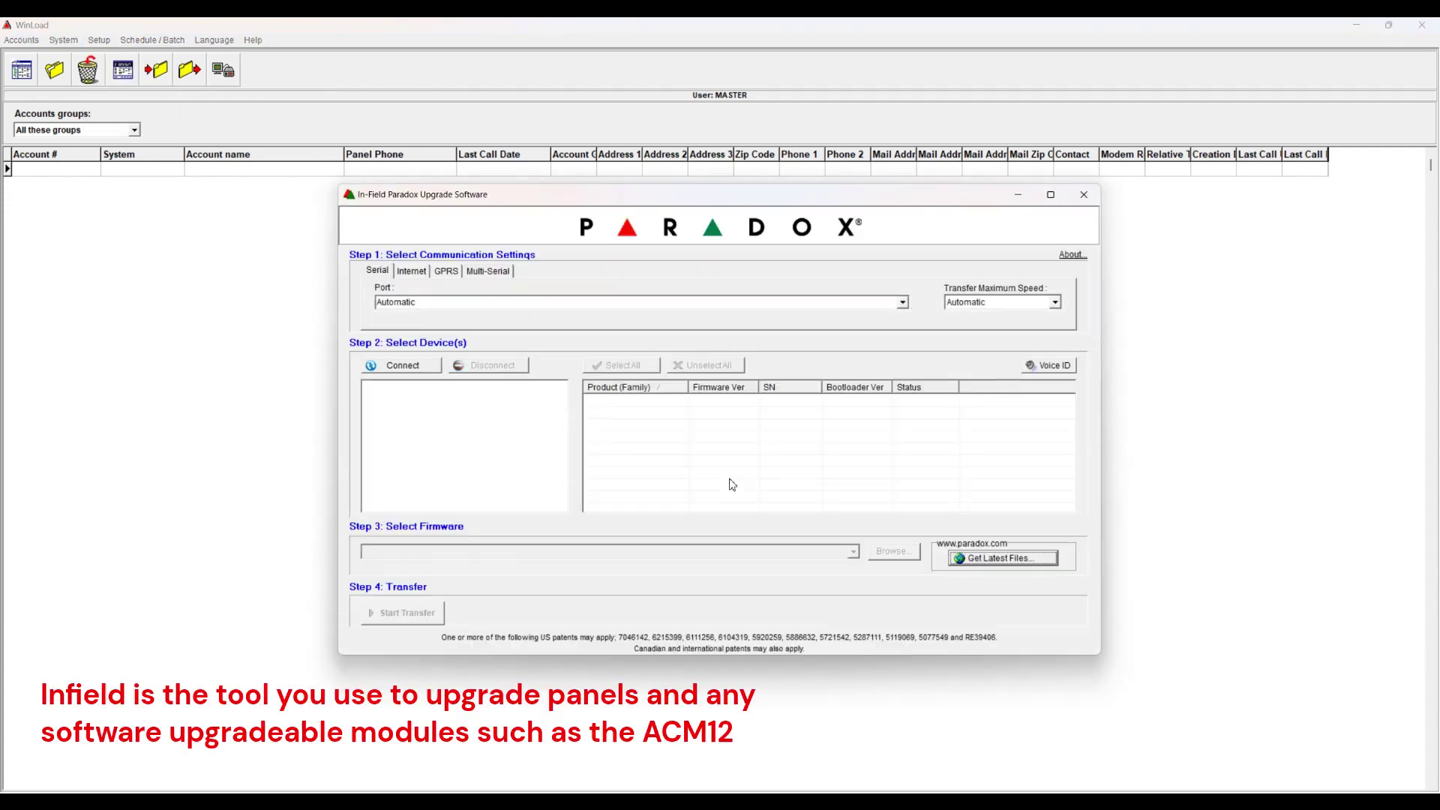
{"action": "left_click", "coordinate": [1072, 255]}
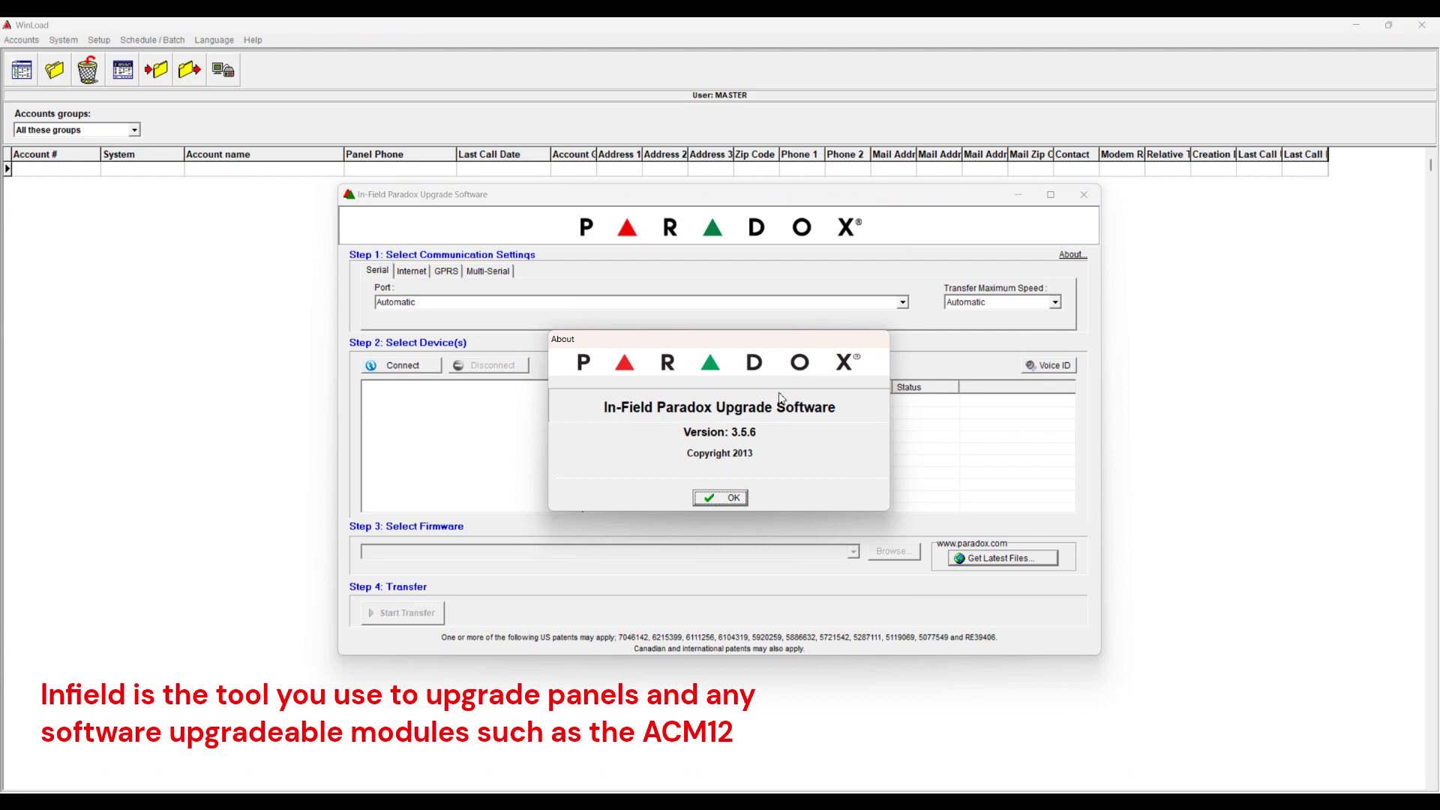
{"action": "left_click", "coordinate": [734, 498]}
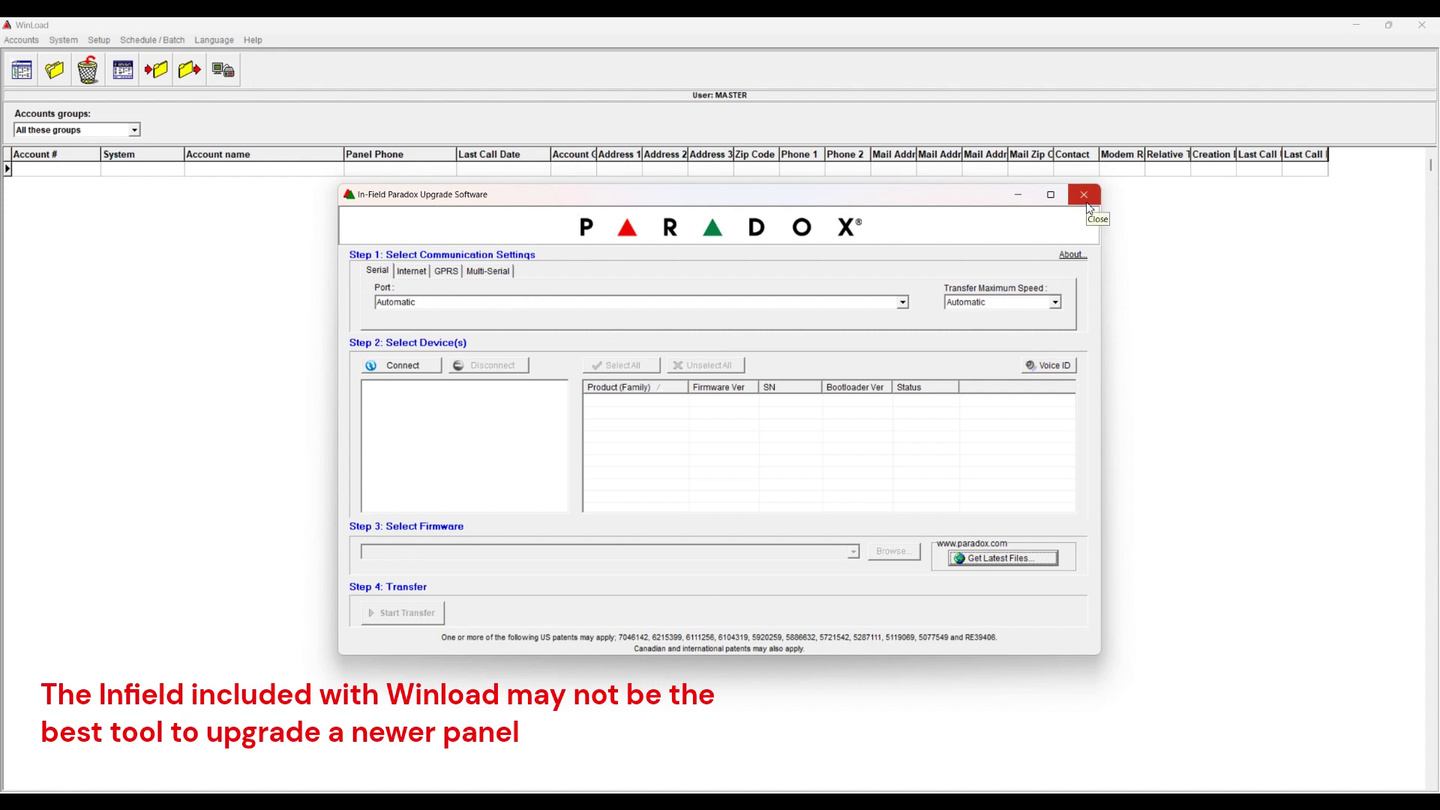
{"action": "left_click", "coordinate": [1084, 196]}
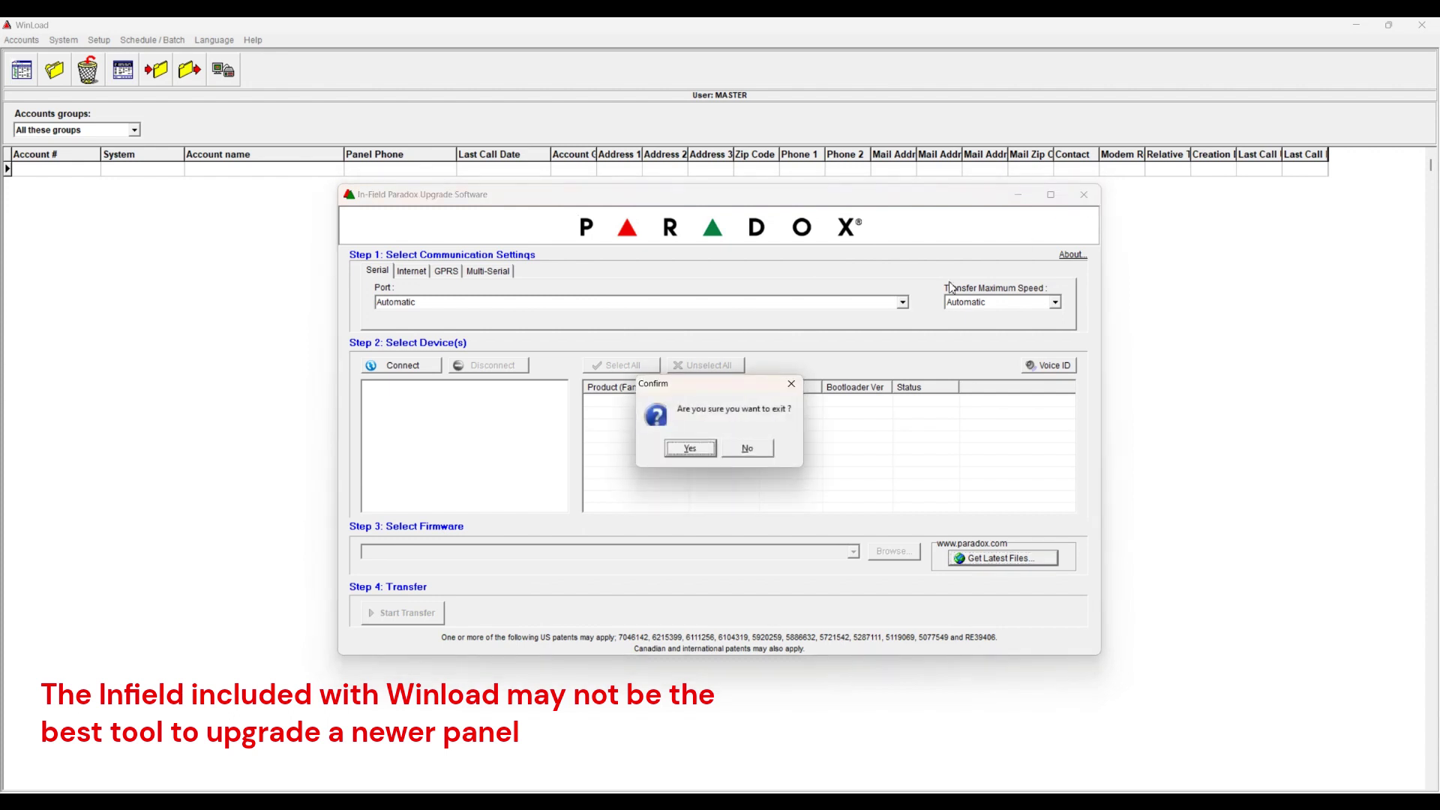
{"action": "left_click", "coordinate": [706, 451]}
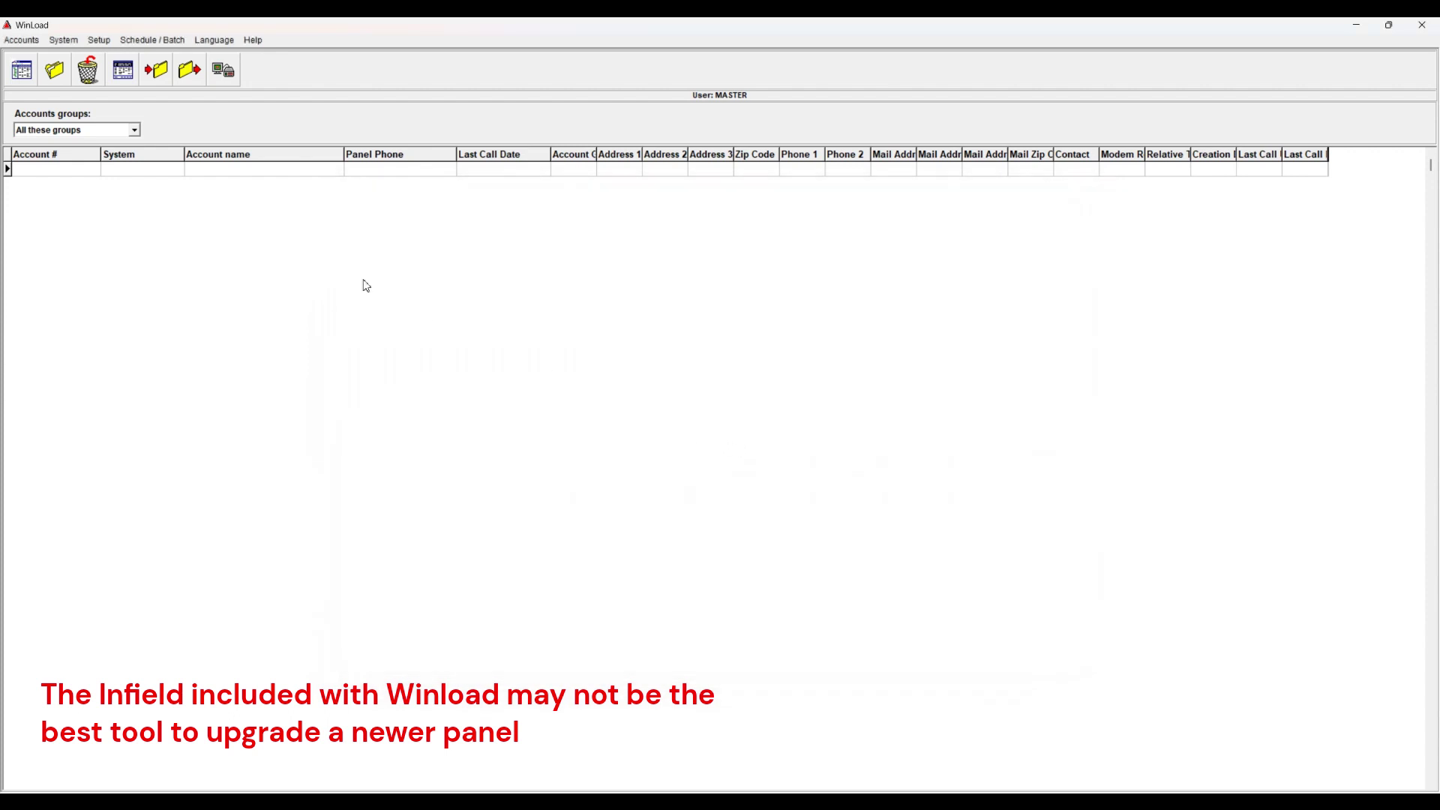
{"action": "left_click", "coordinate": [114, 47]}
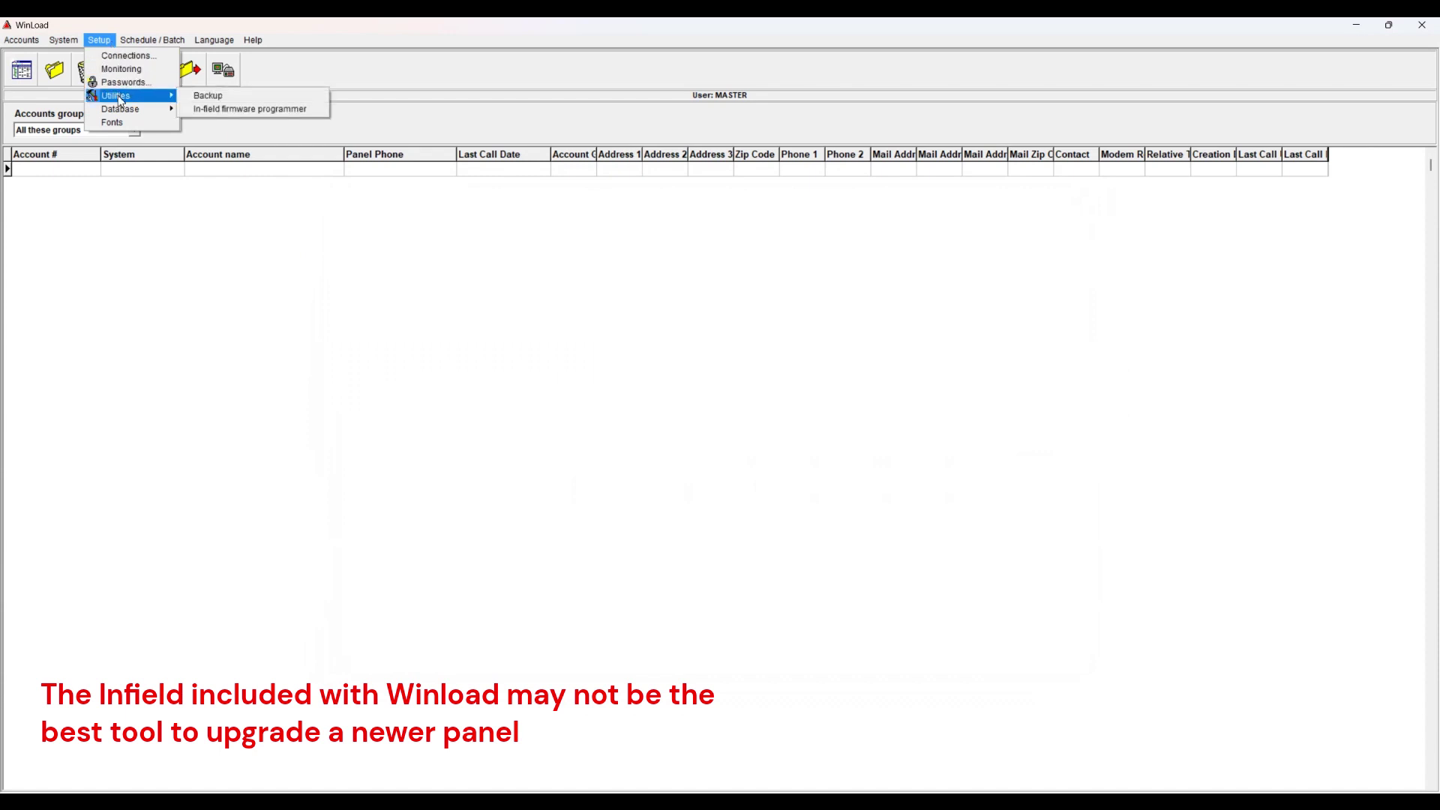
{"action": "mouse_move", "coordinate": [115, 96]}
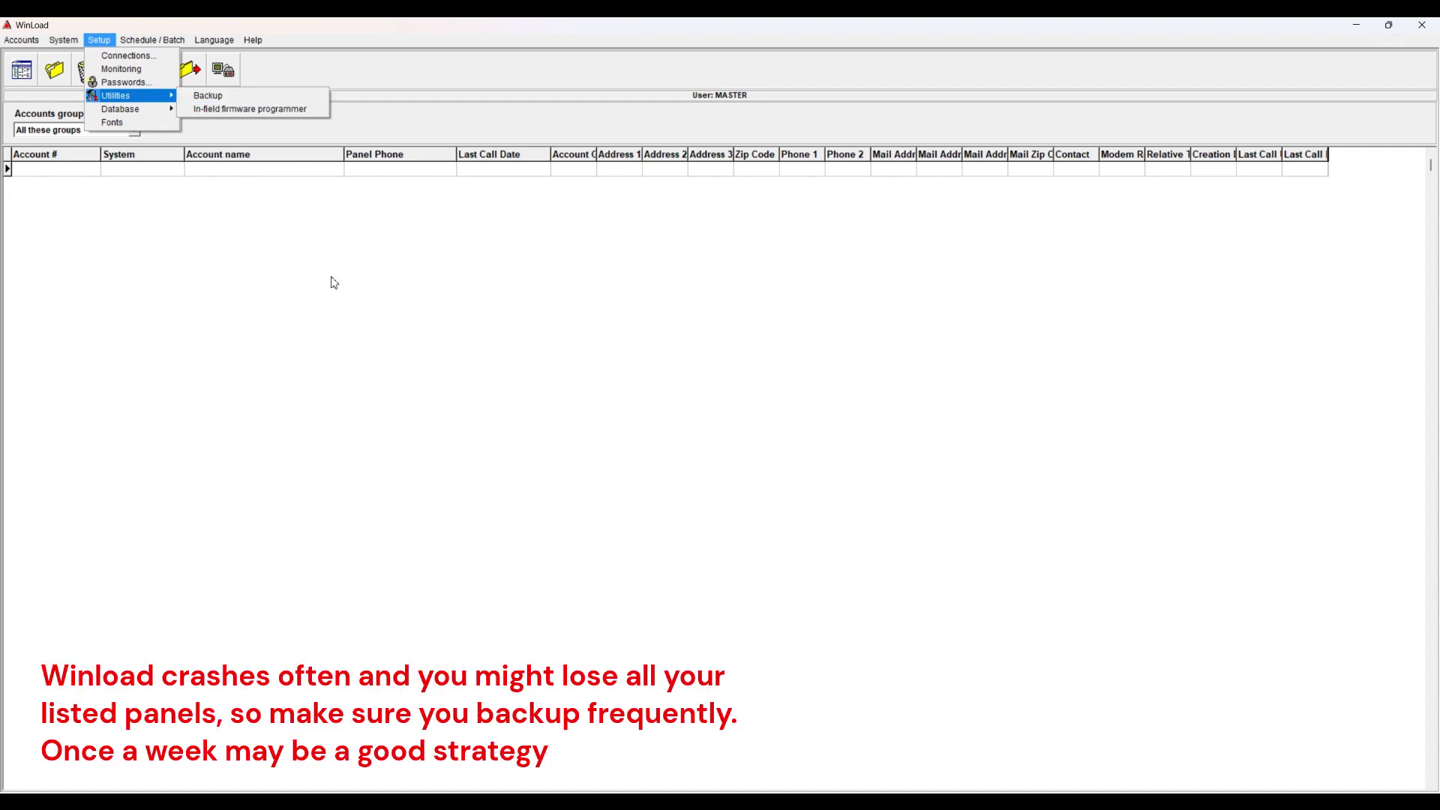
{"action": "left_click", "coordinate": [368, 302]}
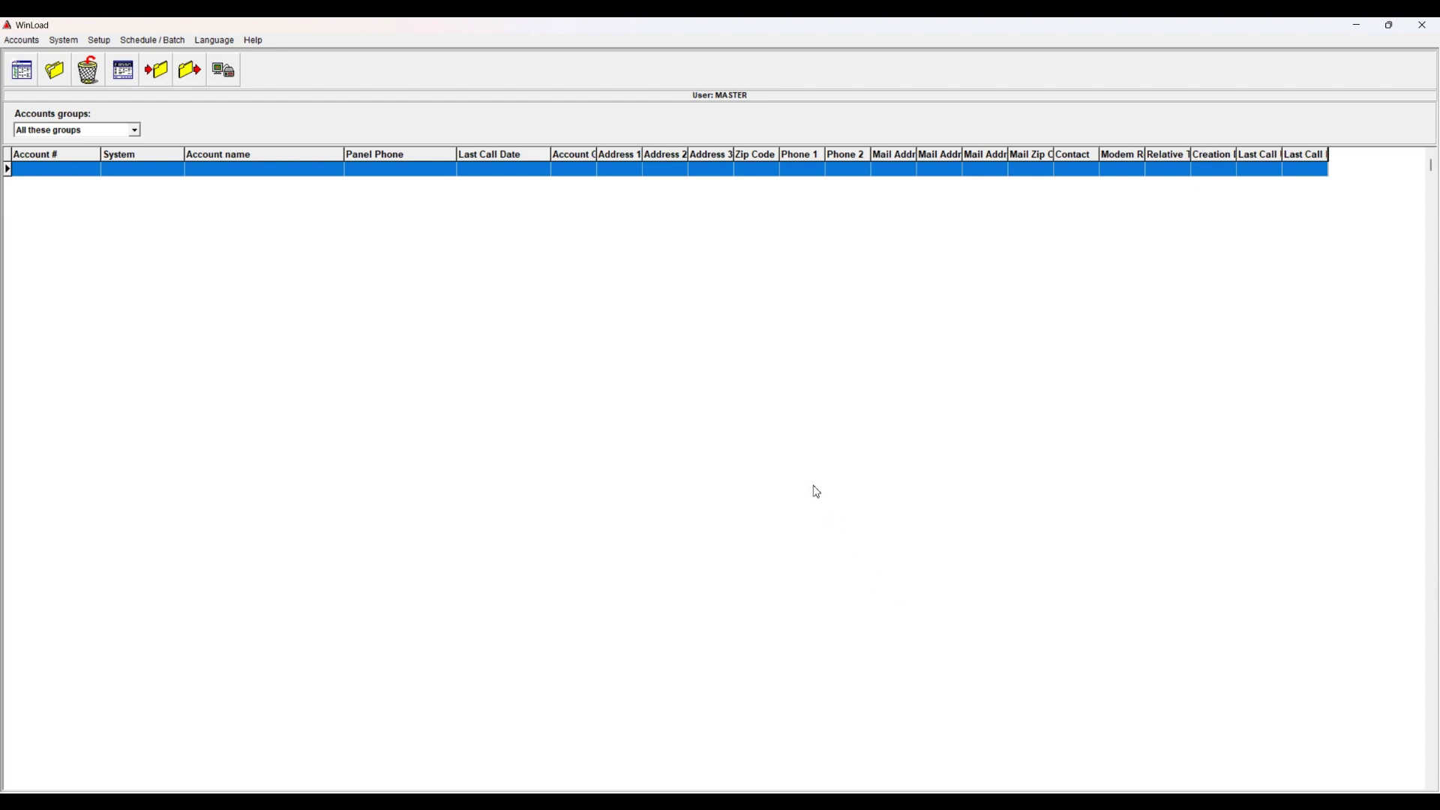
{"action": "left_click", "coordinate": [111, 44]}
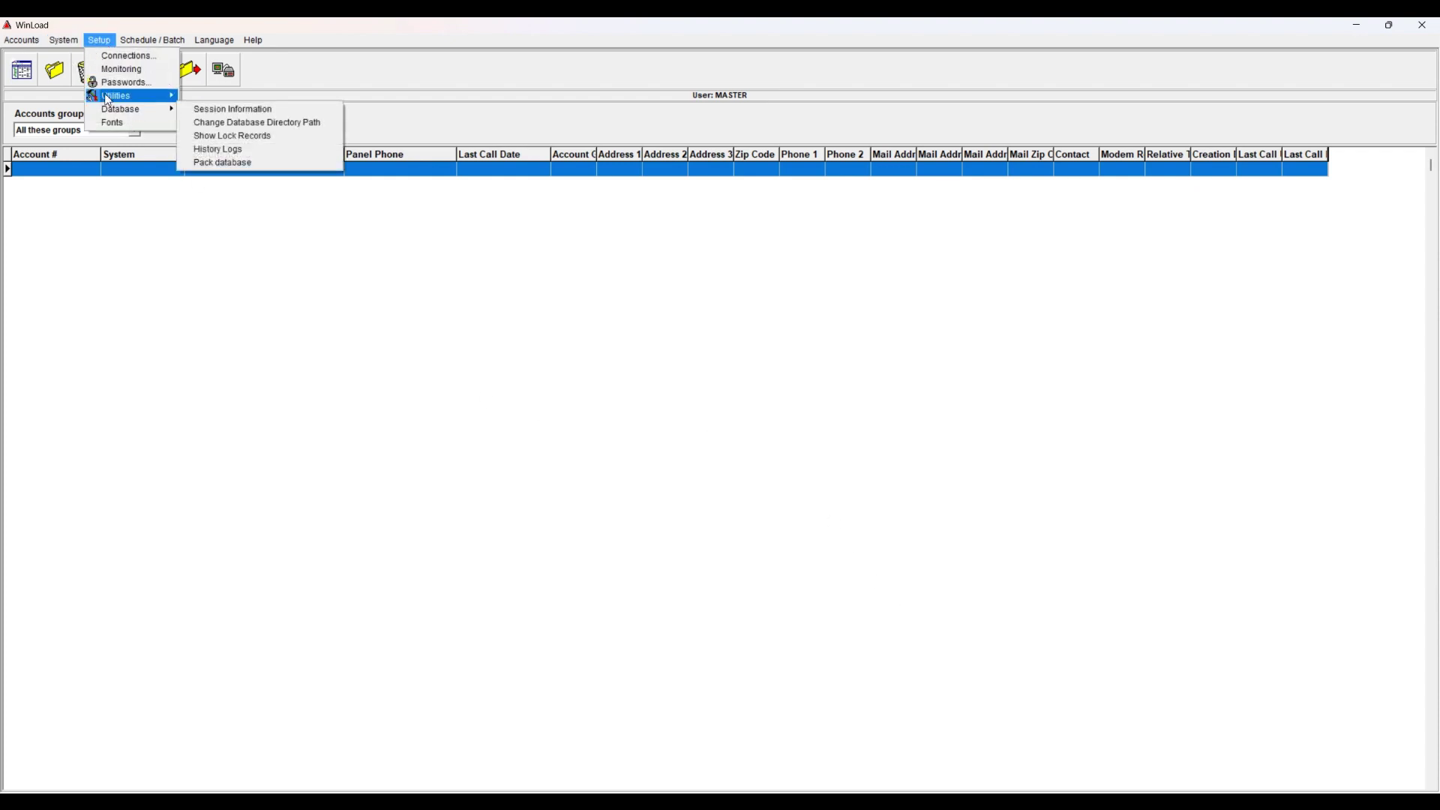
{"action": "left_click", "coordinate": [749, 316]}
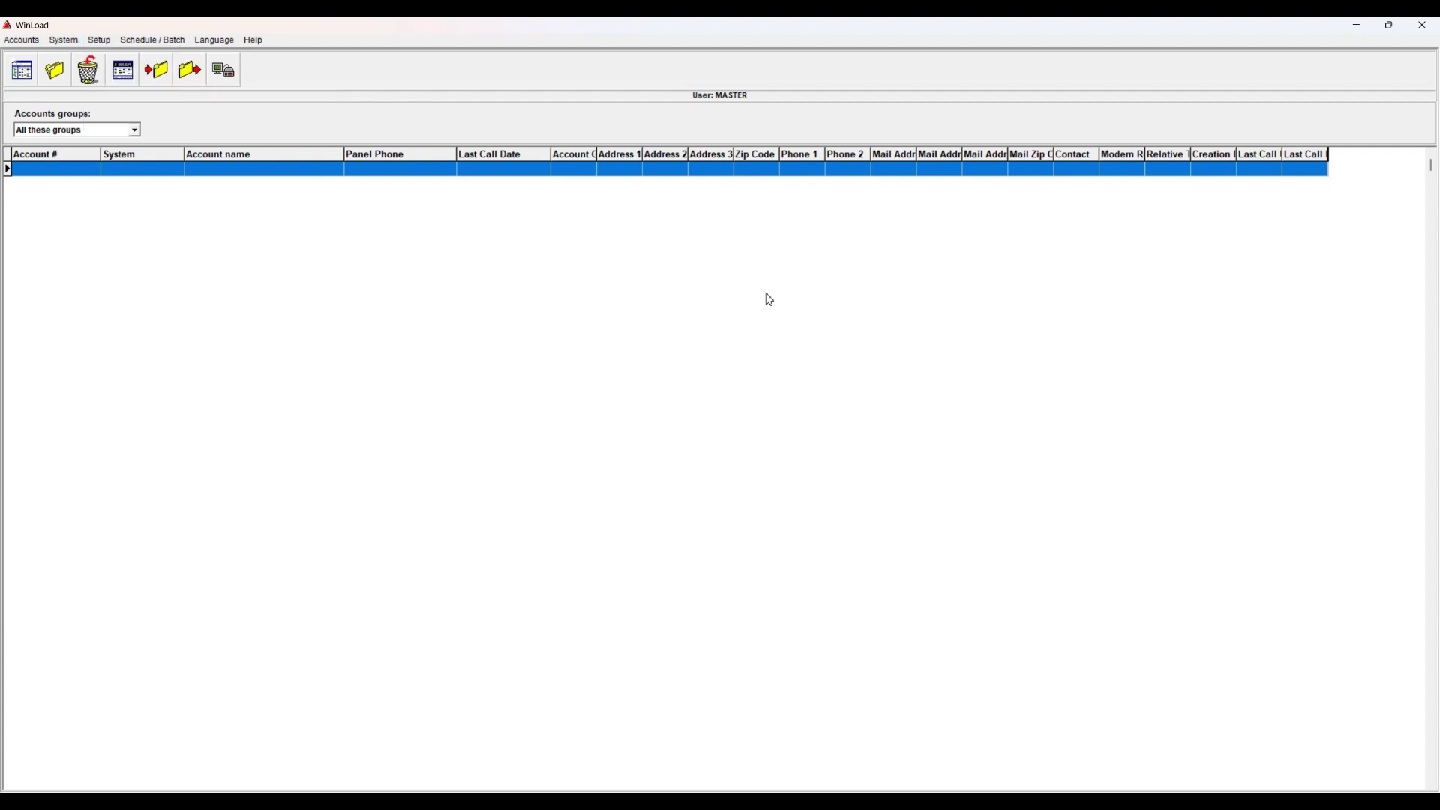